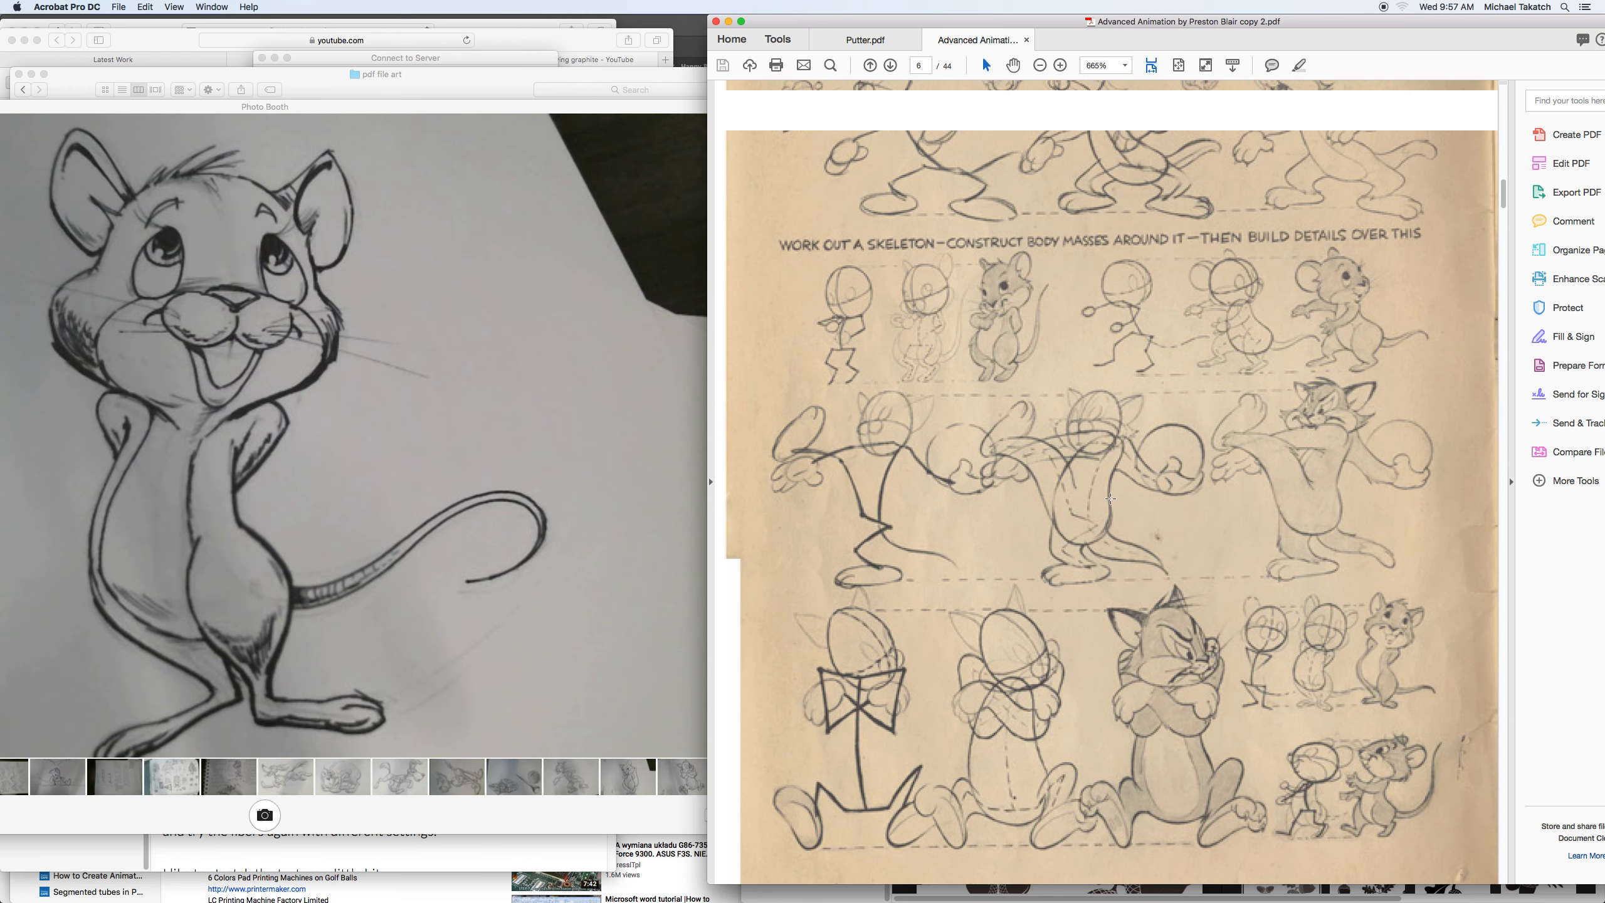
# Compare the photographed cat and mouse drawings with their matching figures on page 6 of the Advanced Animation PDF
pyautogui.click(567, 778)
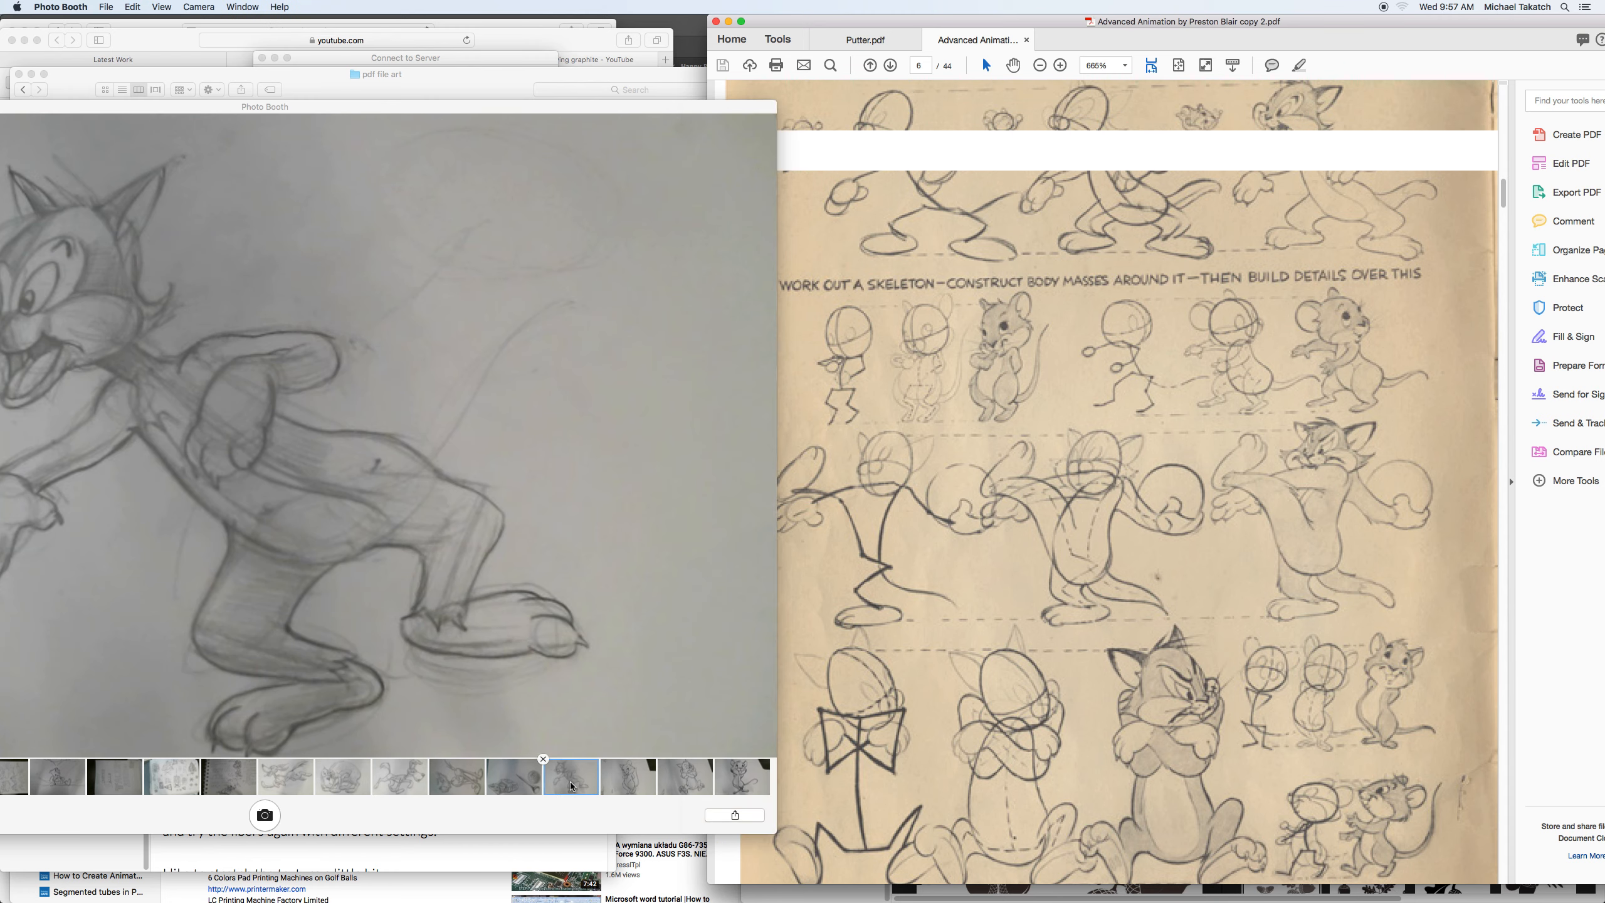
pyautogui.click(637, 783)
pyautogui.click(972, 284)
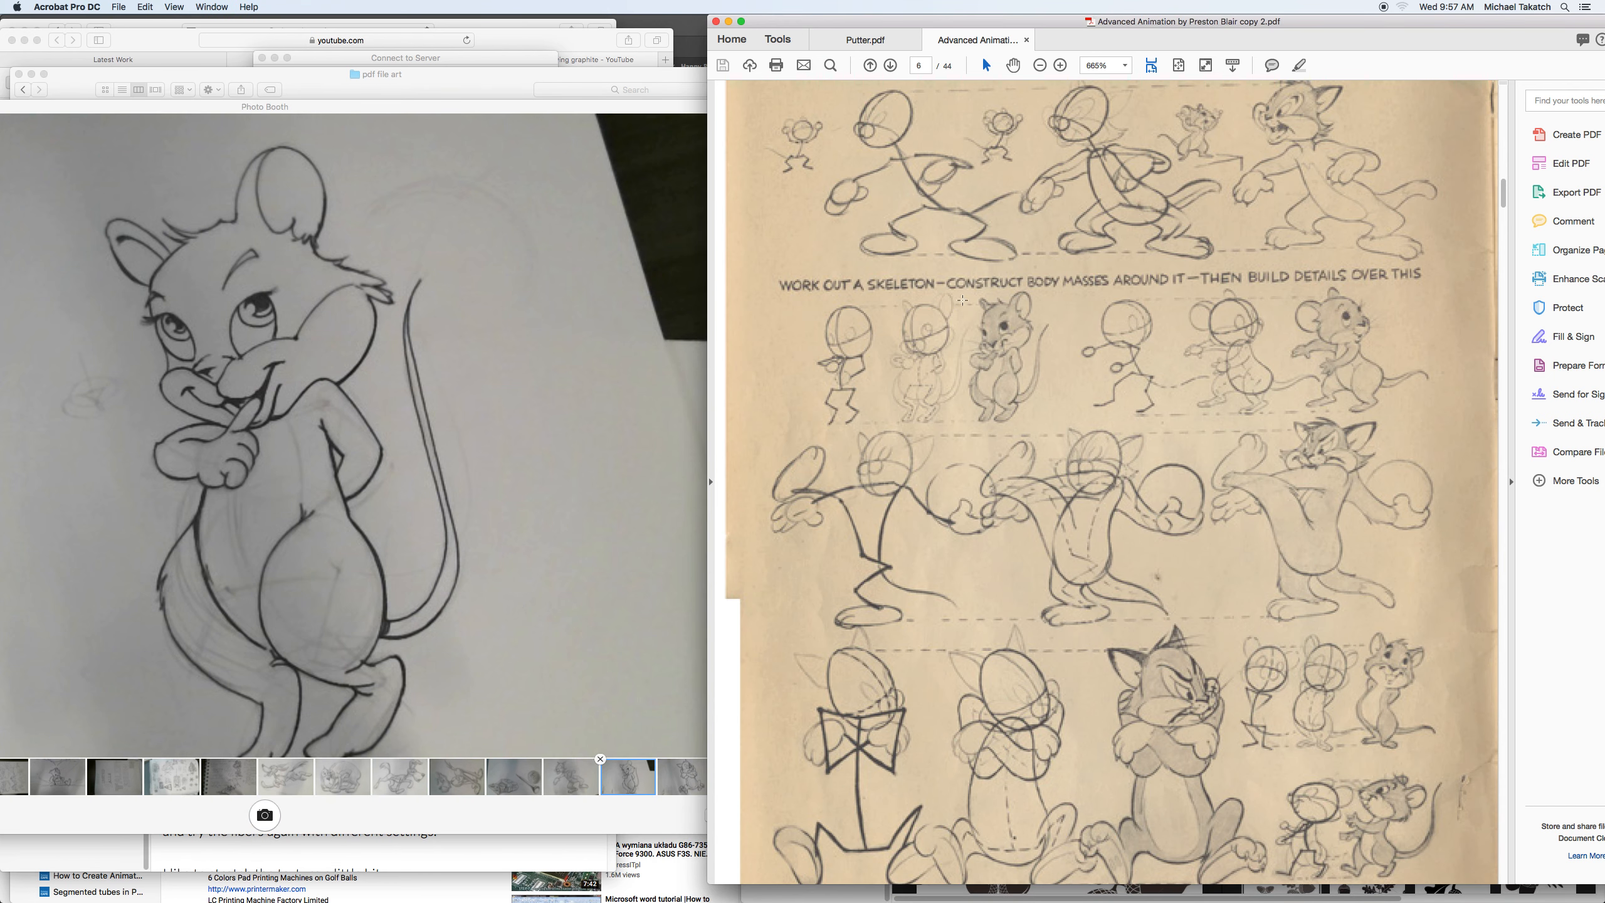
pyautogui.moveTo(943, 283); pyautogui.dragTo(1065, 439)
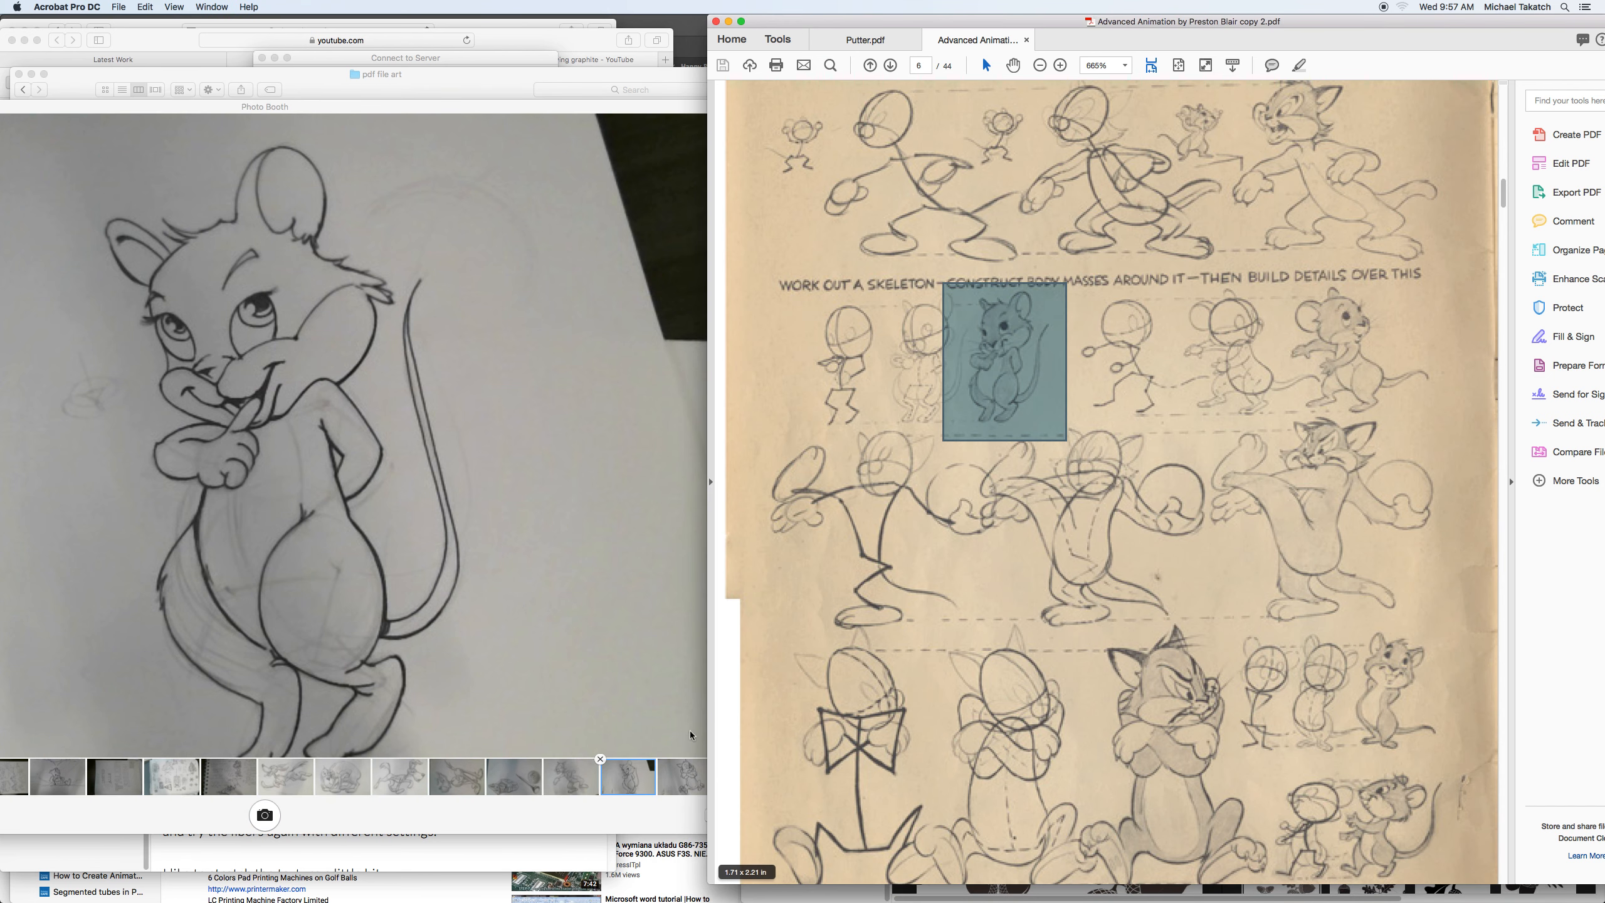
pyautogui.click(695, 773)
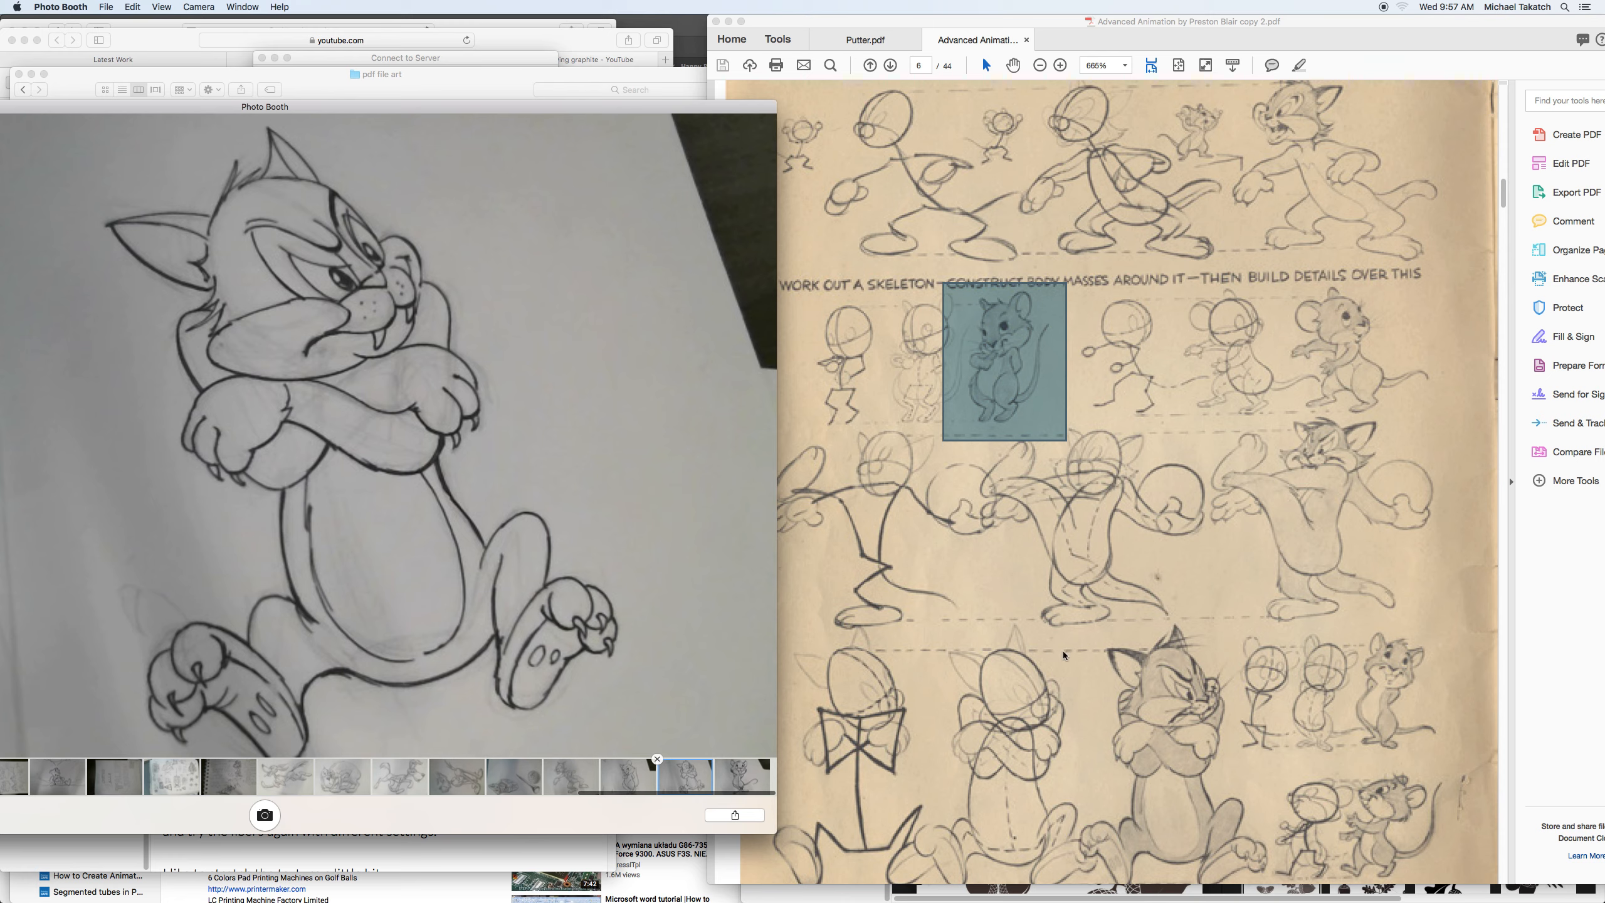
pyautogui.click(1045, 602)
pyautogui.moveTo(1044, 601); pyautogui.dragTo(1304, 897)
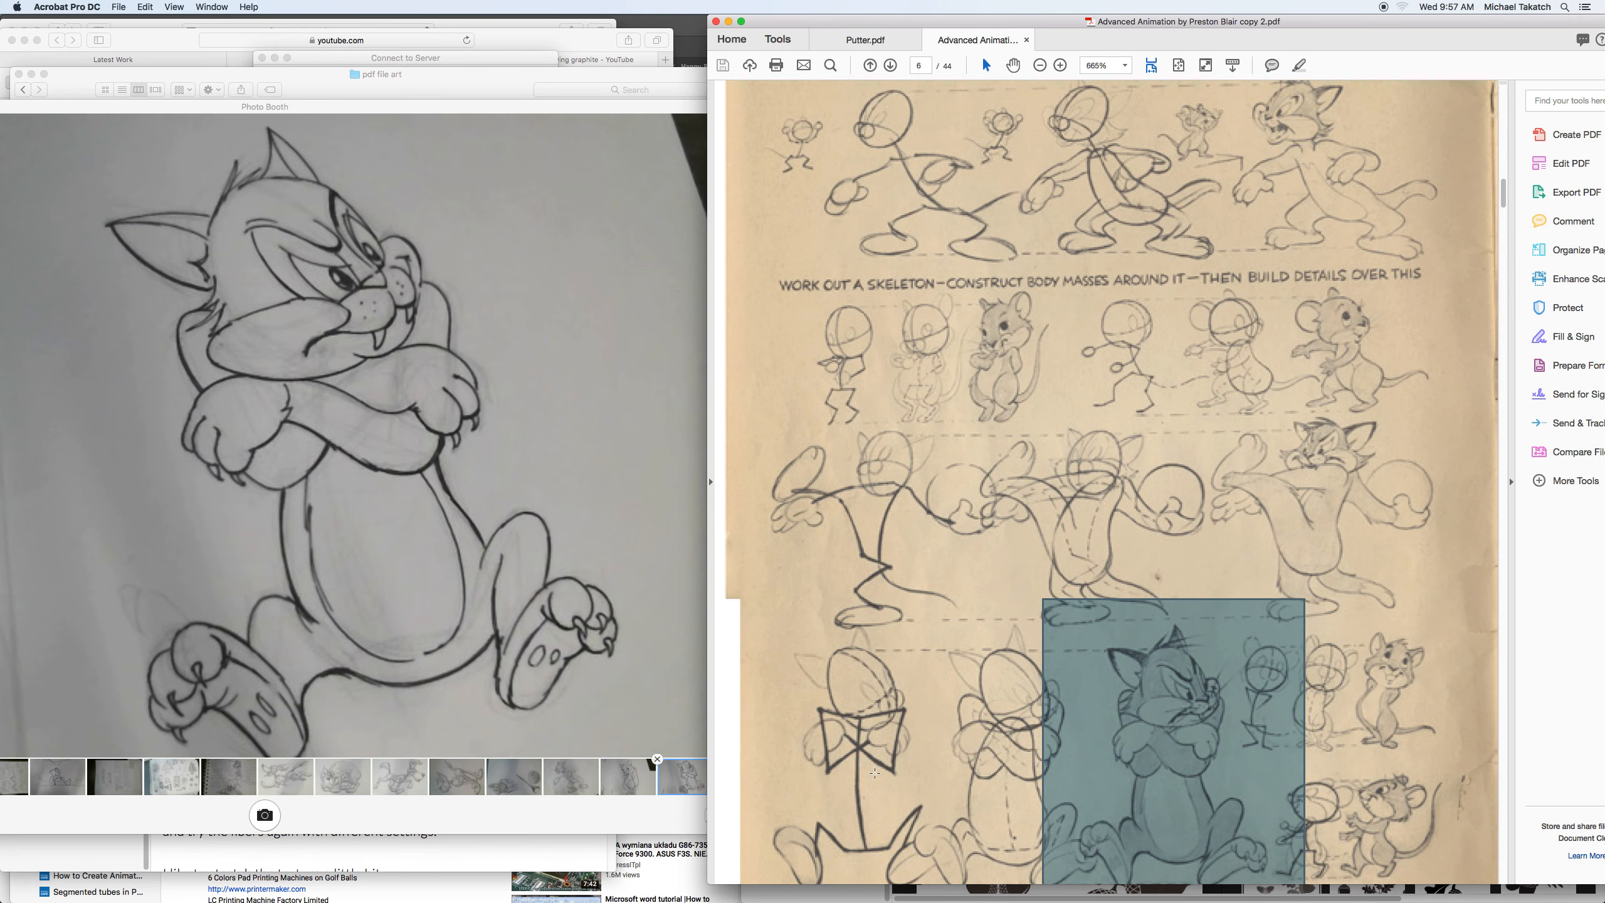
pyautogui.click(693, 779)
pyautogui.click(742, 776)
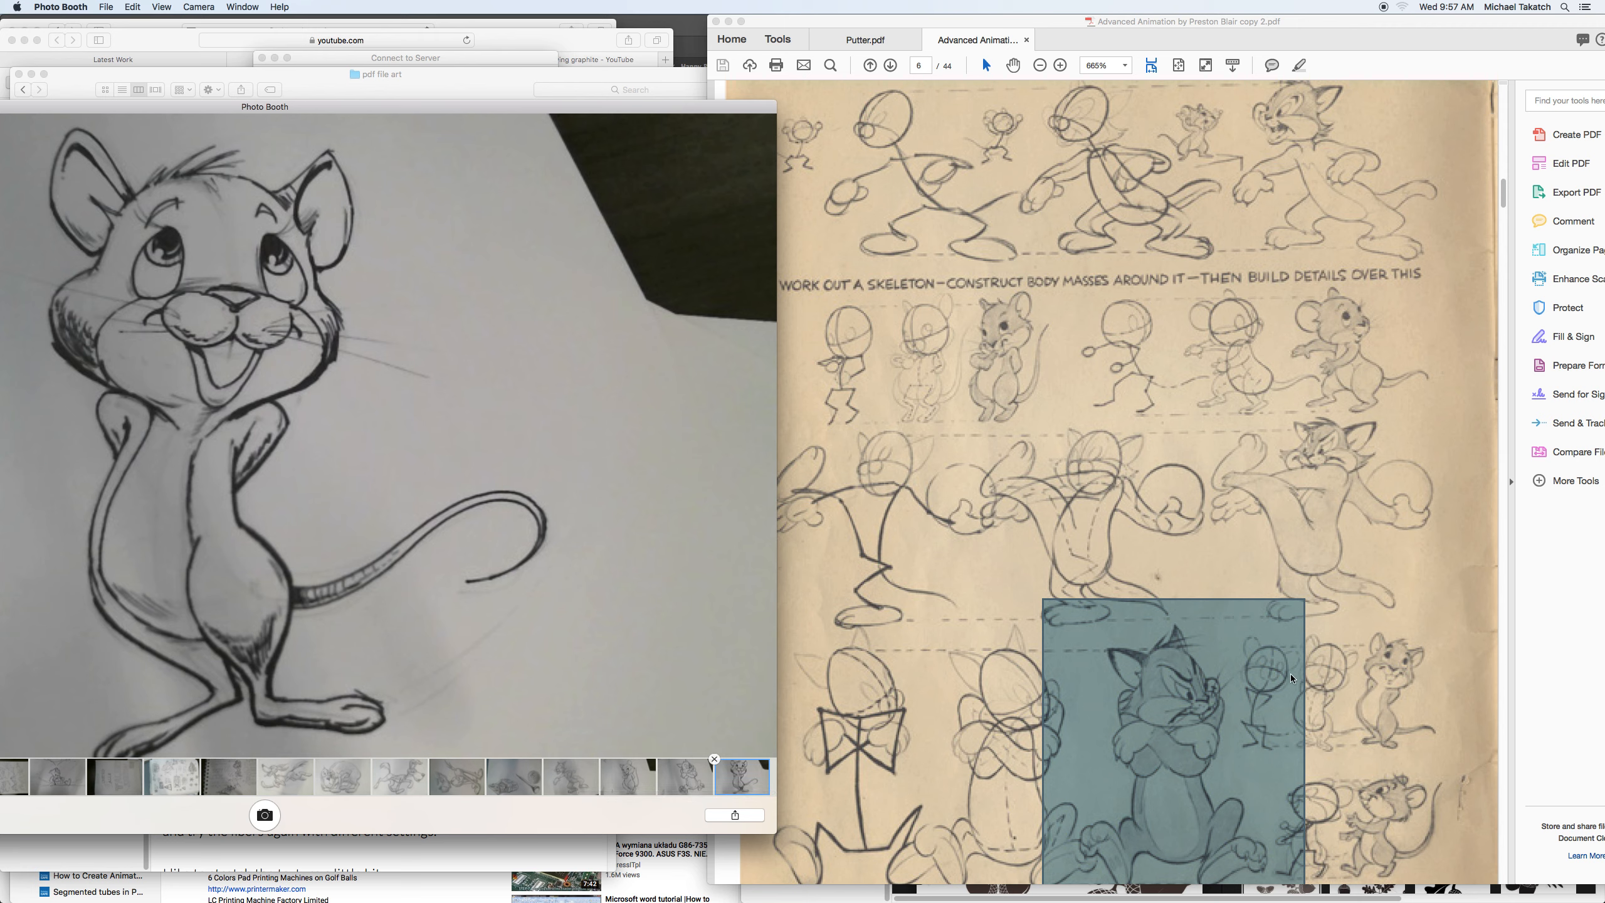
pyautogui.click(1354, 612)
pyautogui.moveTo(1355, 612)
pyautogui.mouseDown()
pyautogui.moveTo(1397, 717)
pyautogui.moveTo(1457, 781)
pyautogui.mouseUp()
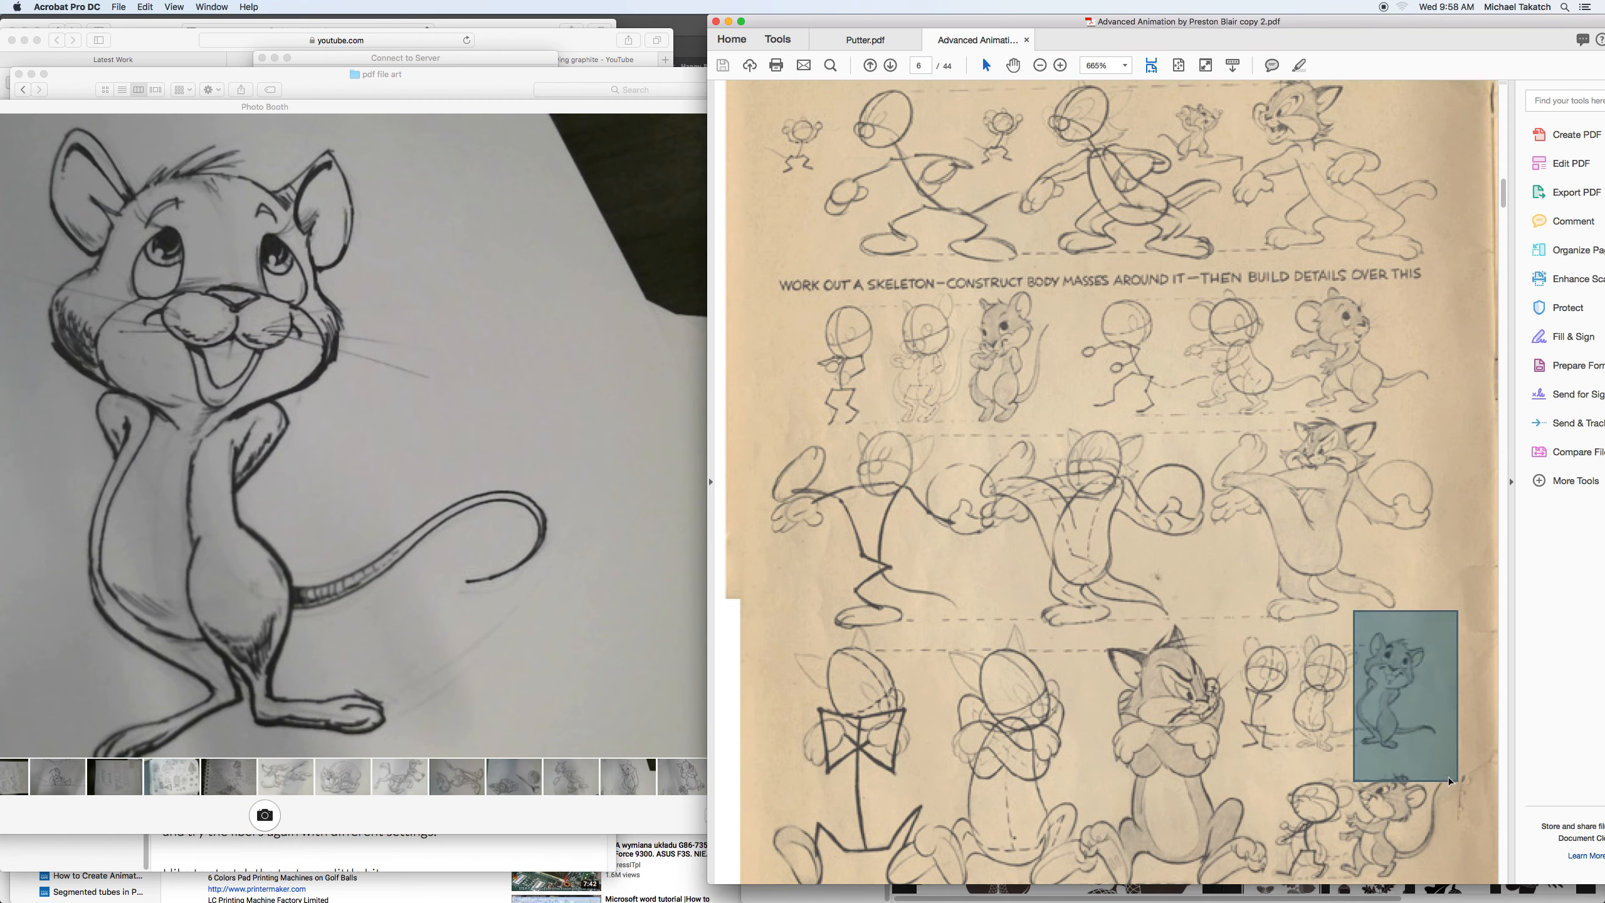
pyautogui.click(664, 431)
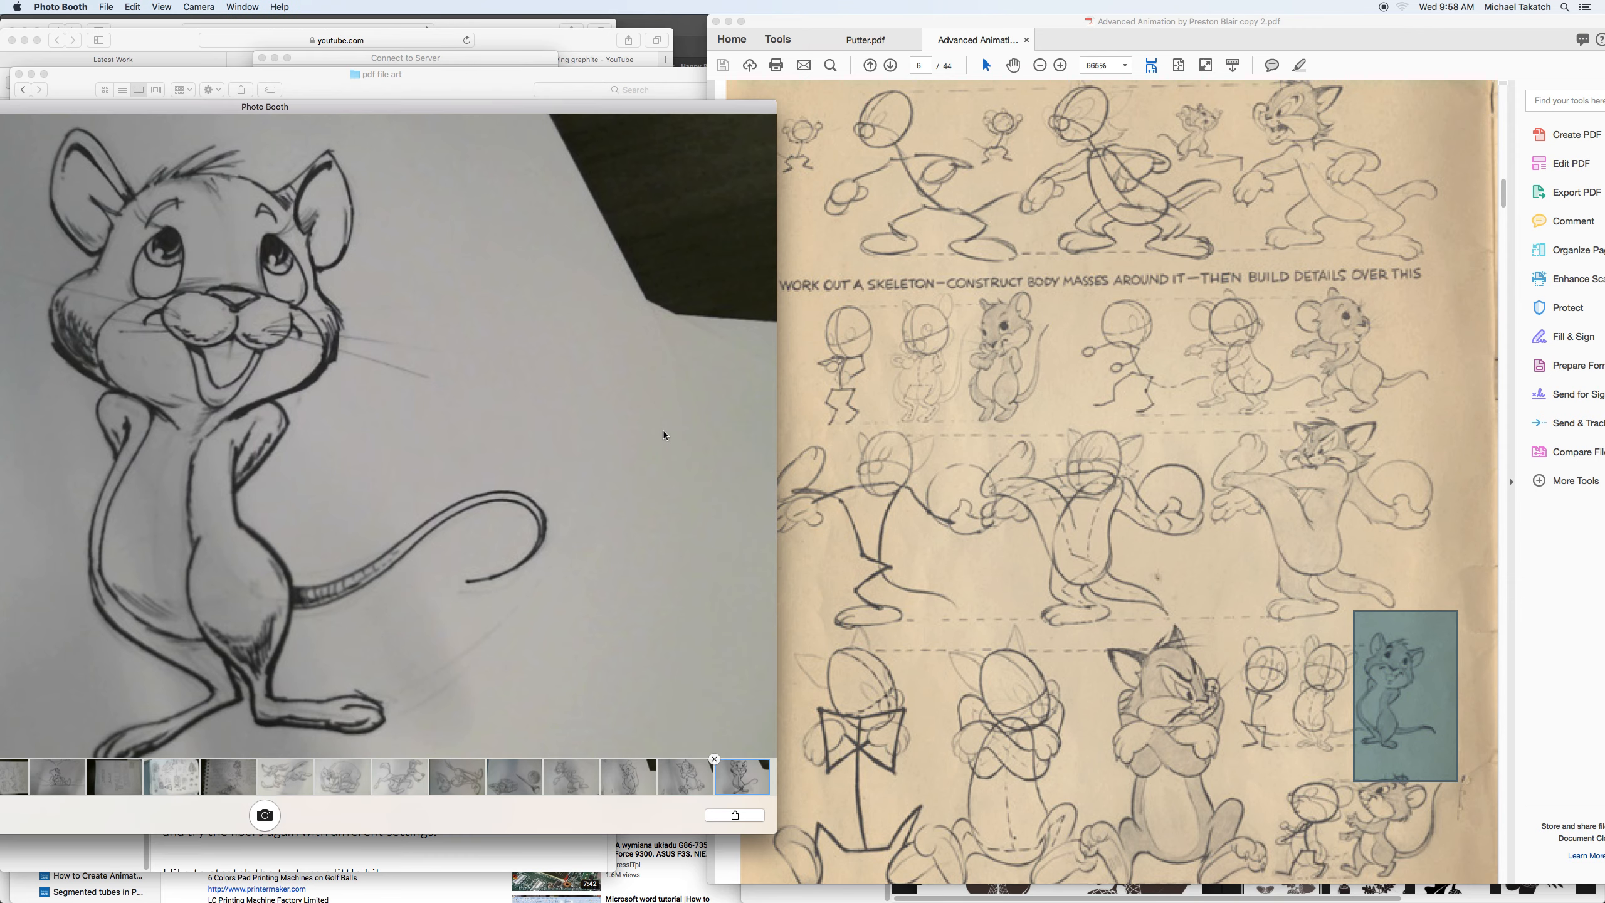
pyautogui.click(905, 274)
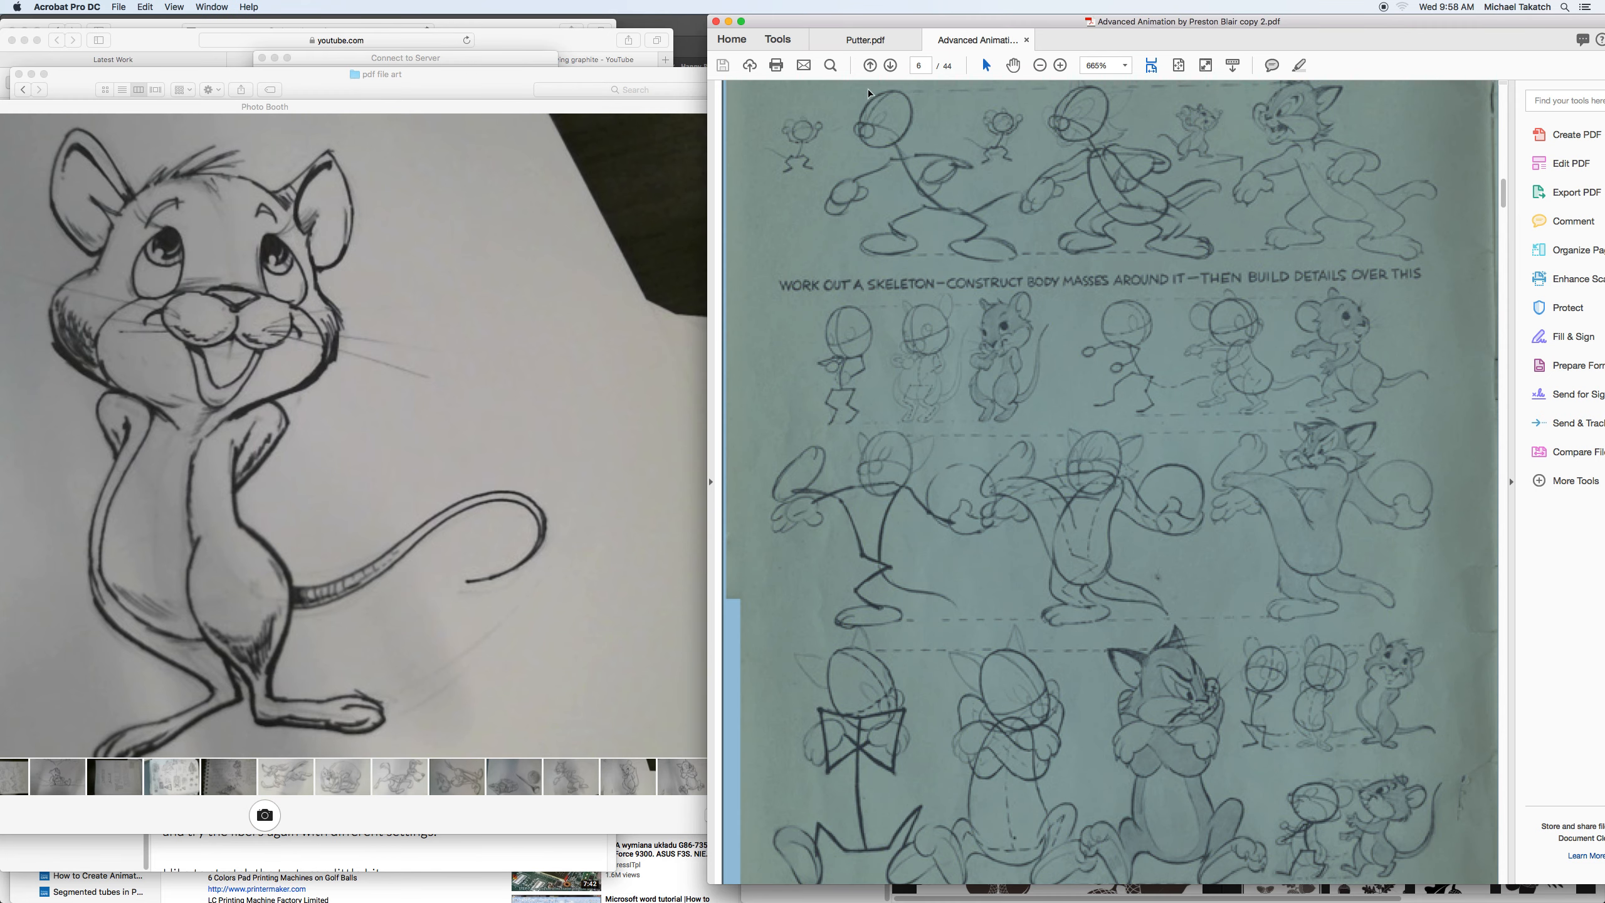
pyautogui.click(885, 101)
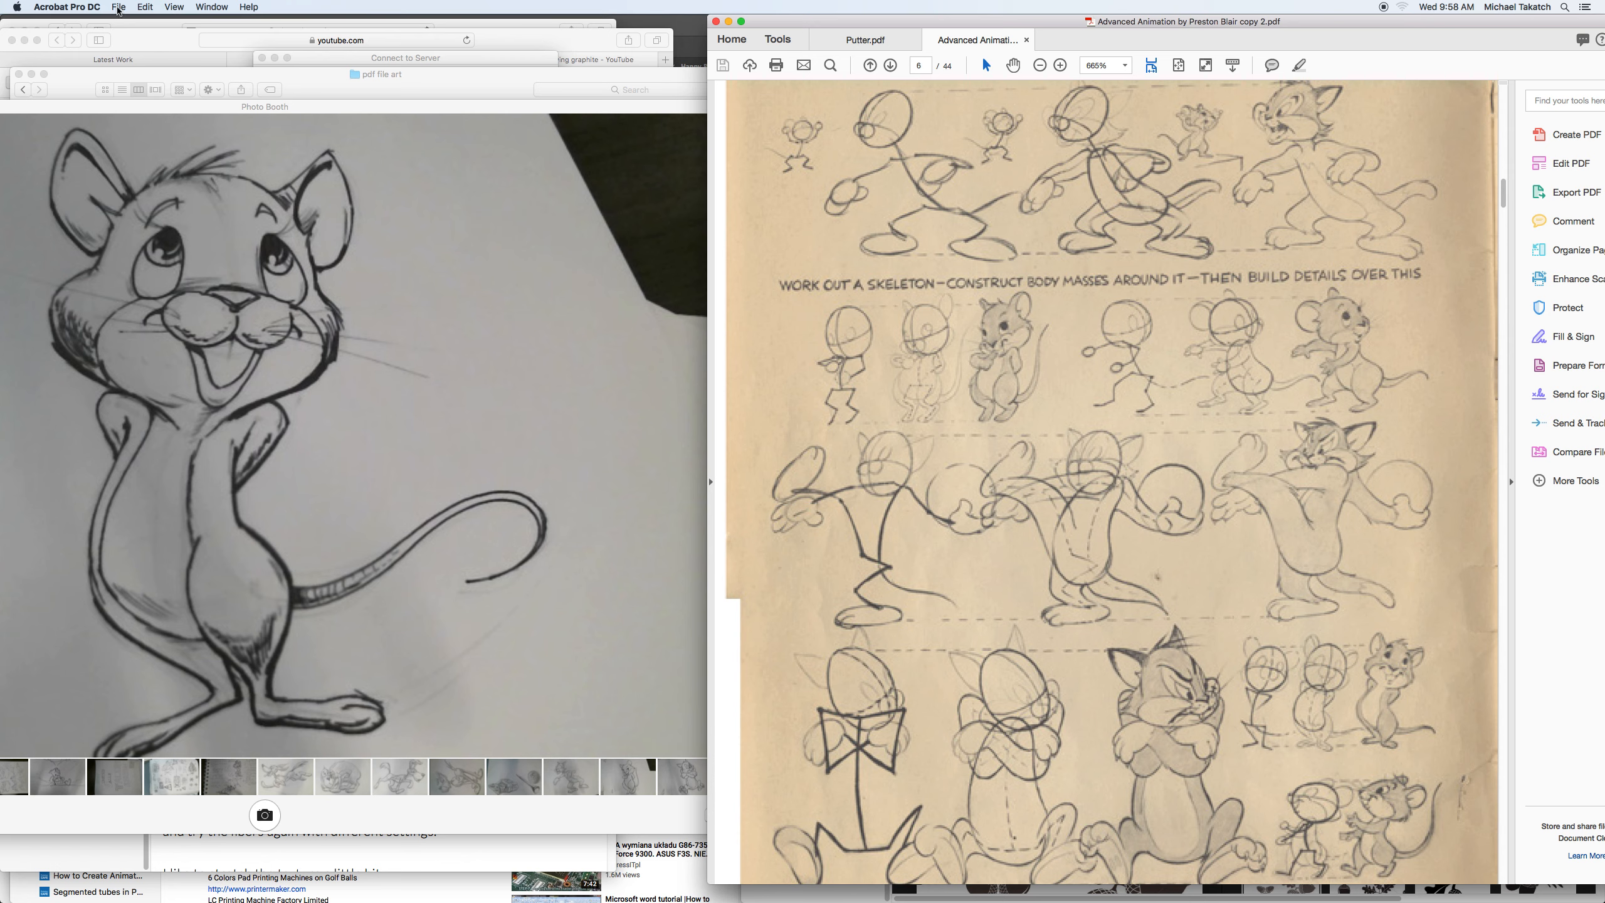
# Start combining files into a single PDF and shift the Acrobat window so its whole workspace is on screen
pyautogui.click(118, 7)
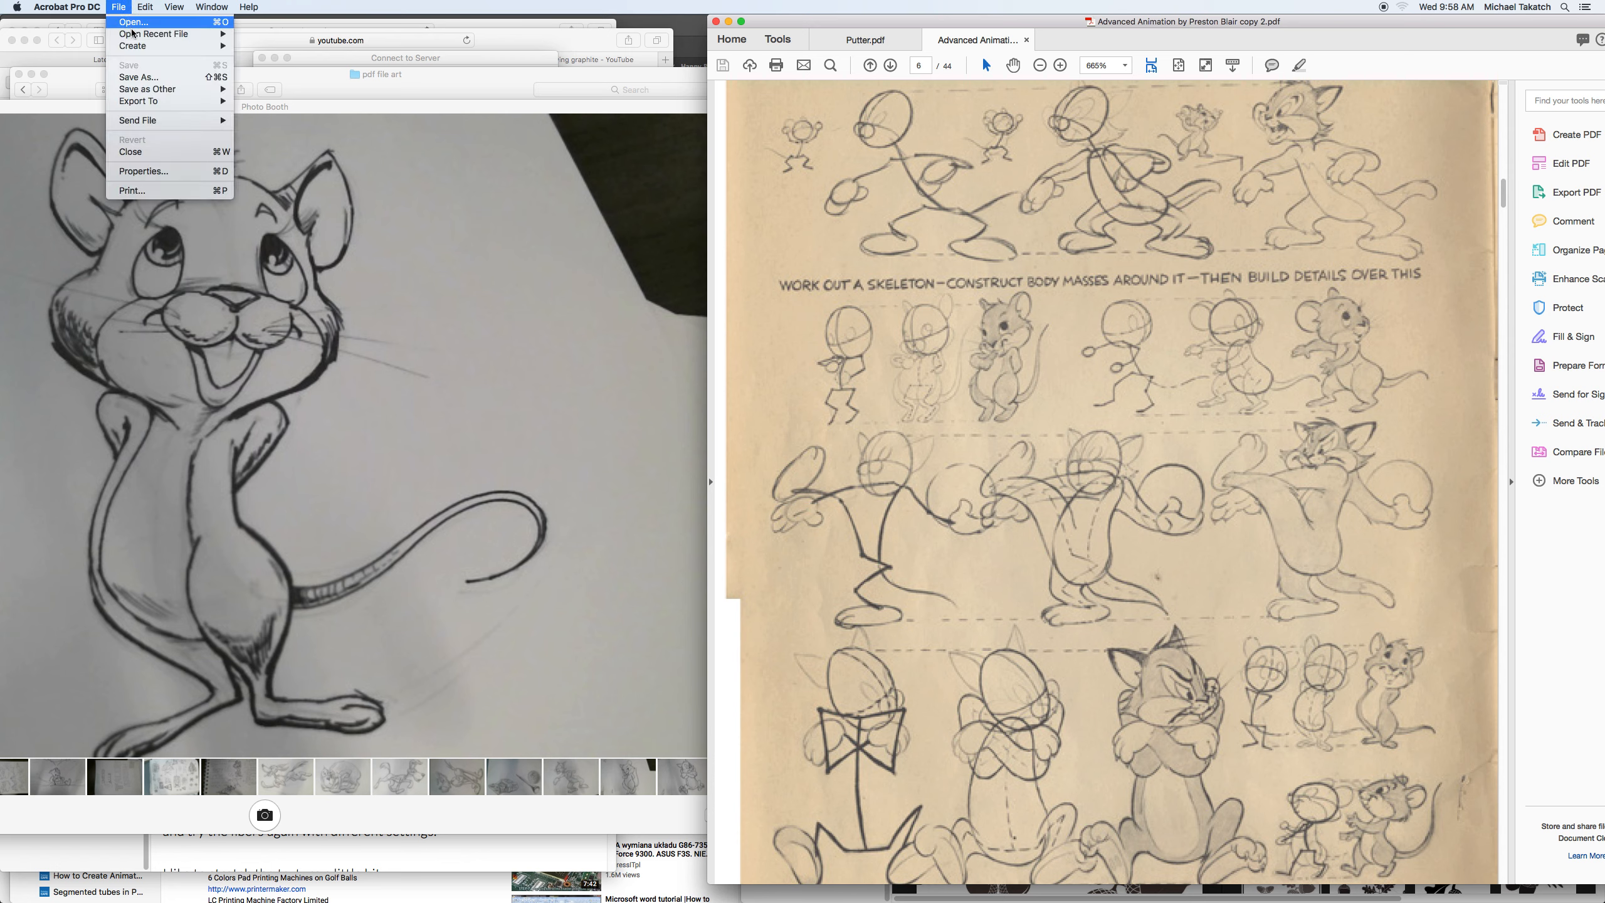
pyautogui.moveTo(149, 46)
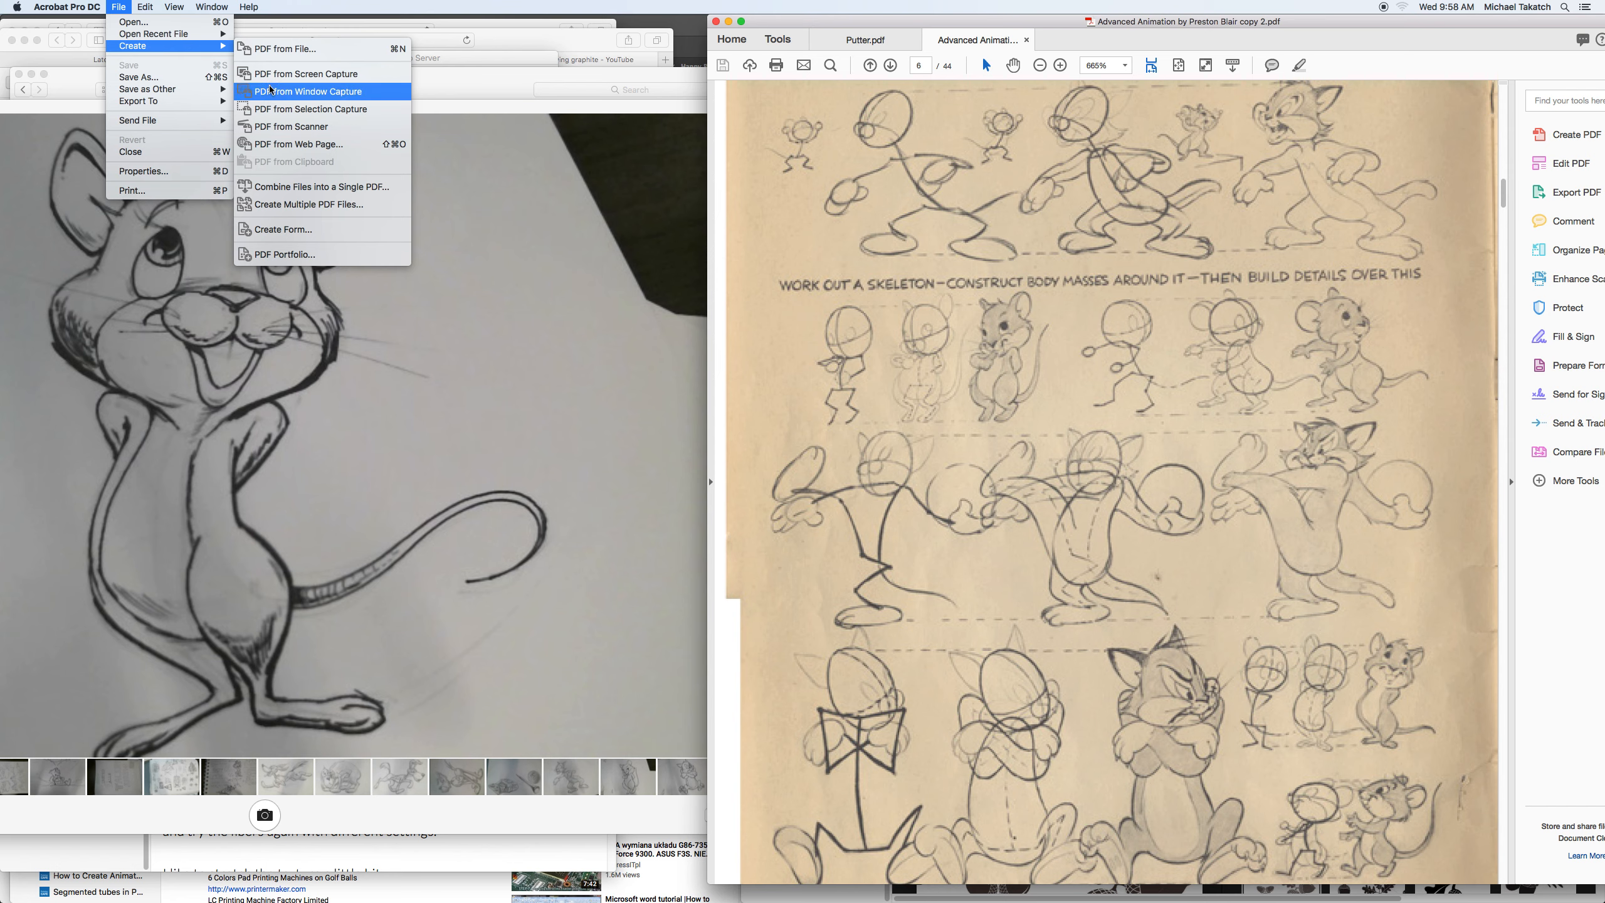
pyautogui.click(274, 189)
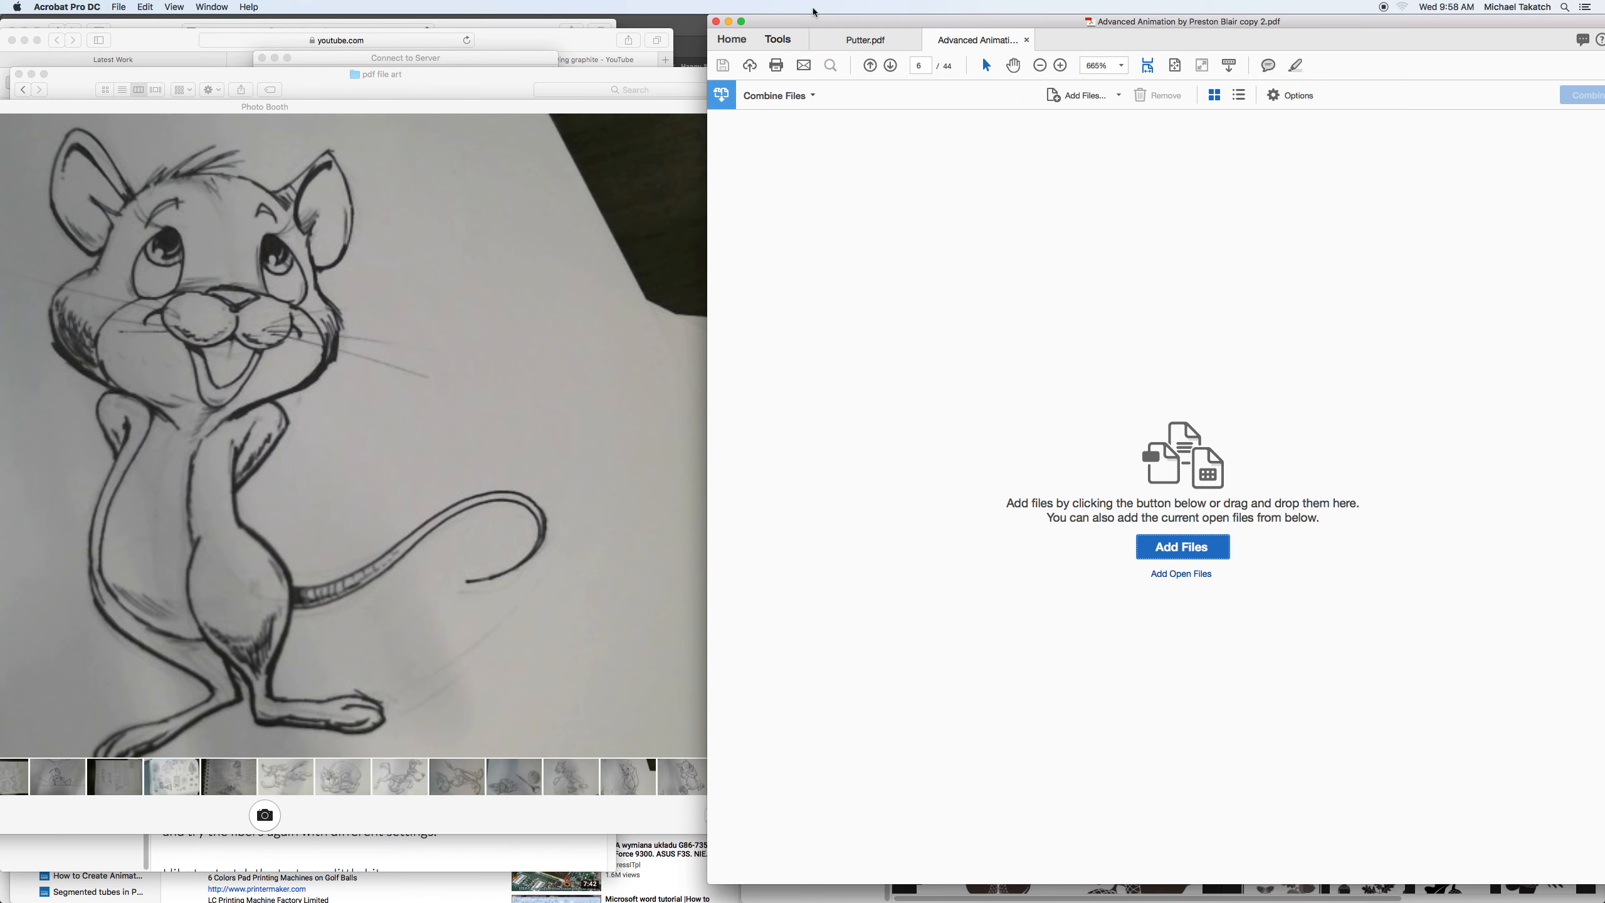
pyautogui.moveTo(825, 21); pyautogui.dragTo(753, 21)
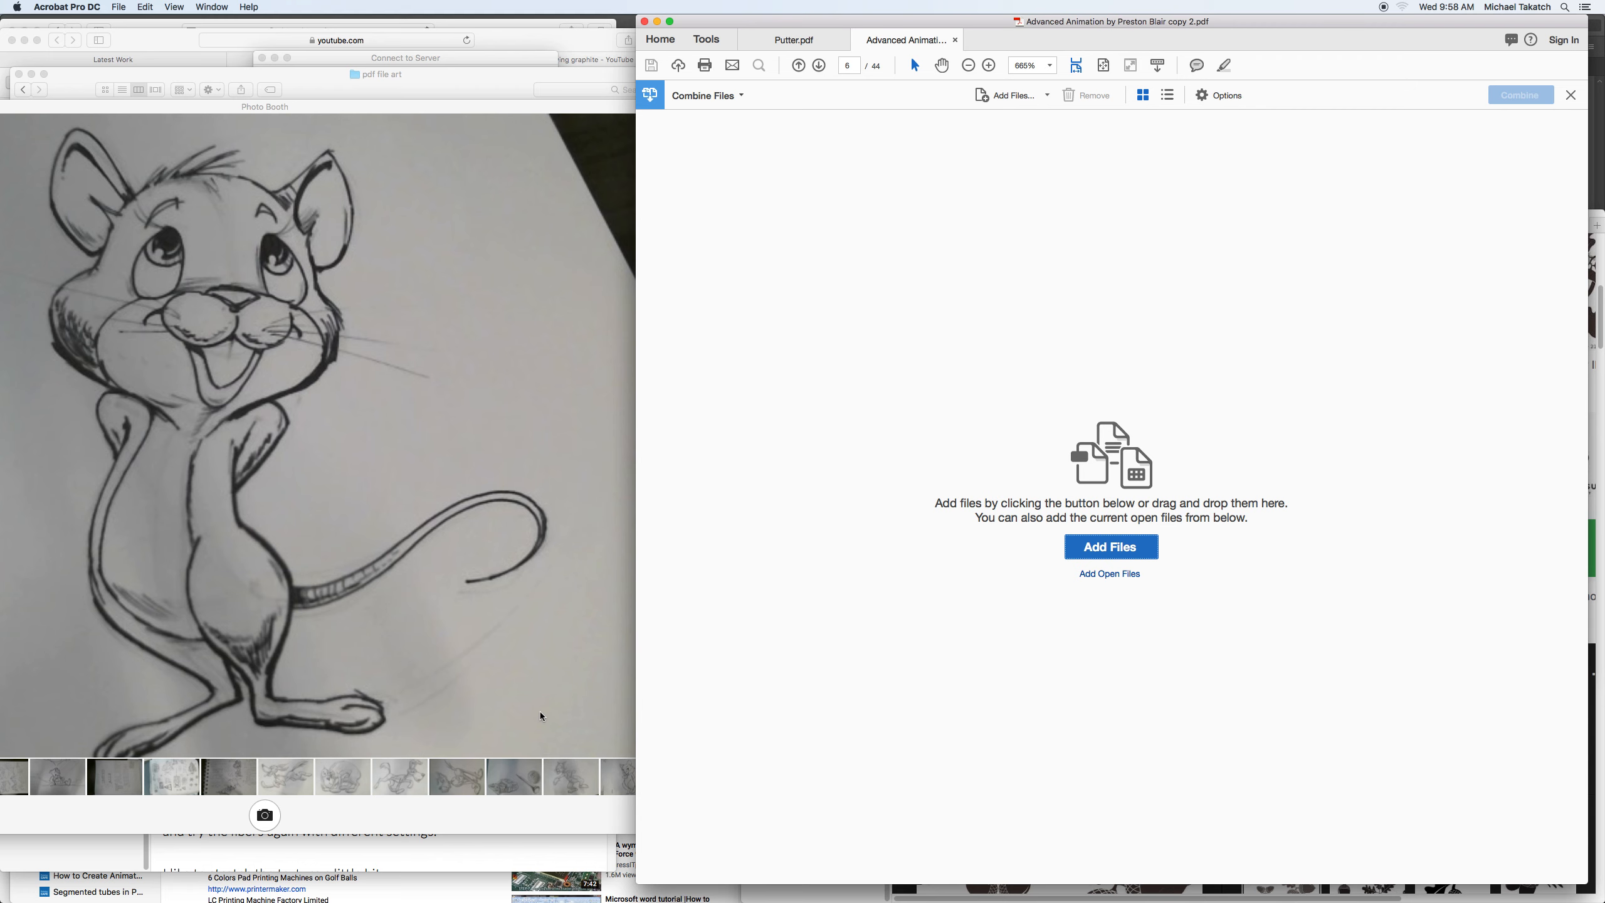
# Try to add the happy standing mouse photo from Photo Booth to the files being combined
pyautogui.click(619, 776)
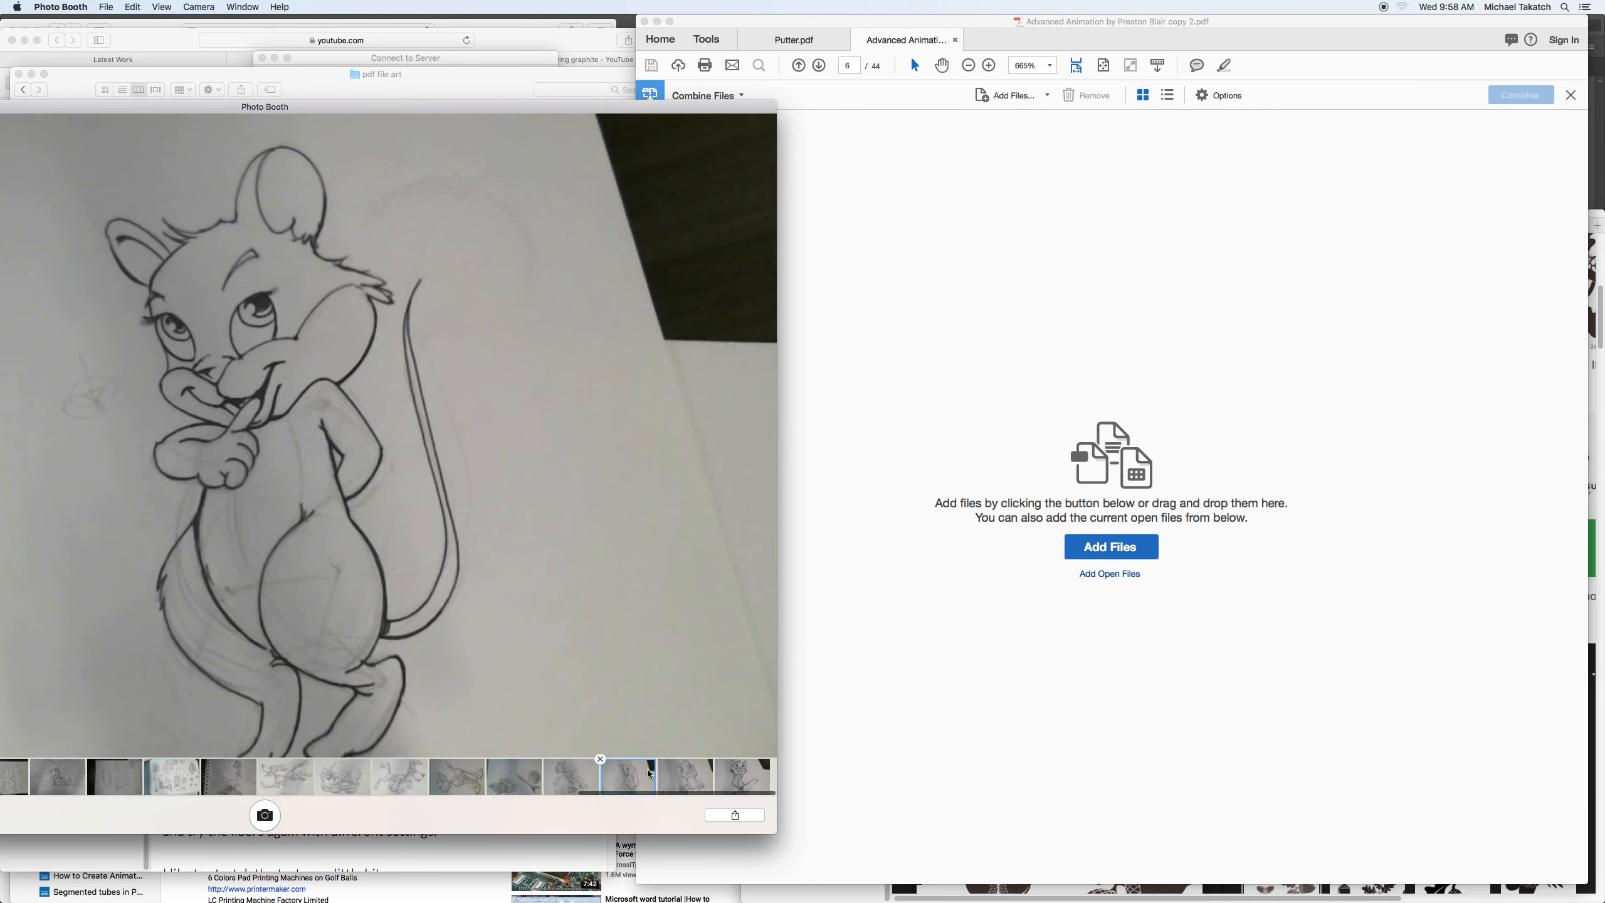
pyautogui.click(745, 774)
pyautogui.moveTo(749, 770); pyautogui.dragTo(1046, 518)
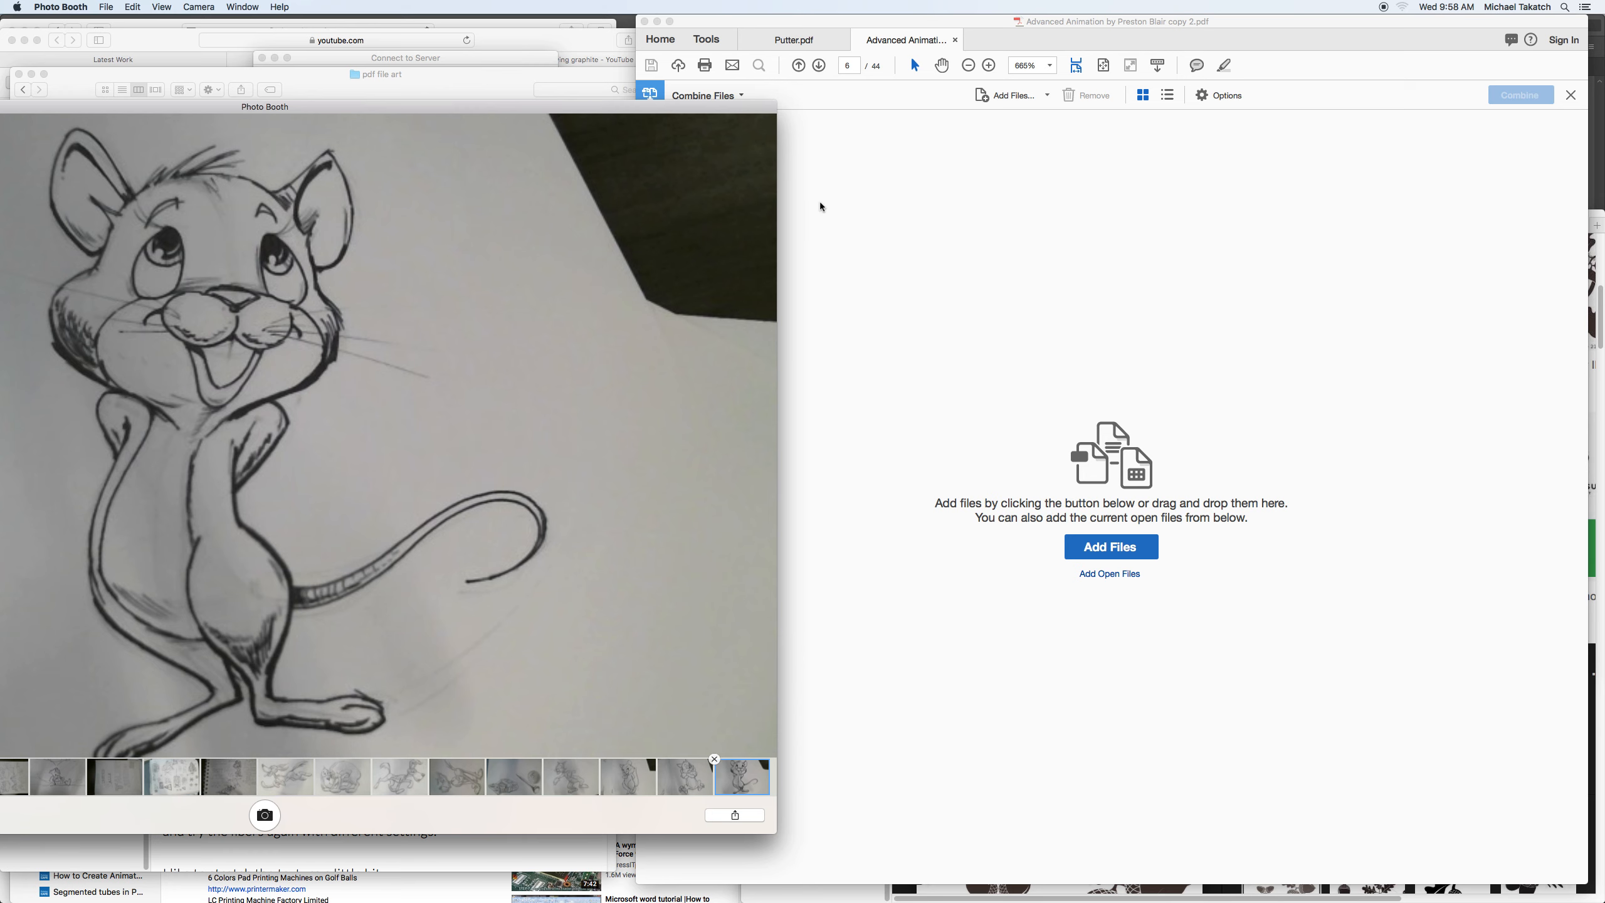
# Shrink the Photo Booth window and bring the Finder window of the pdf file art folder to the front
pyautogui.moveTo(776, 105); pyautogui.dragTo(549, 254)
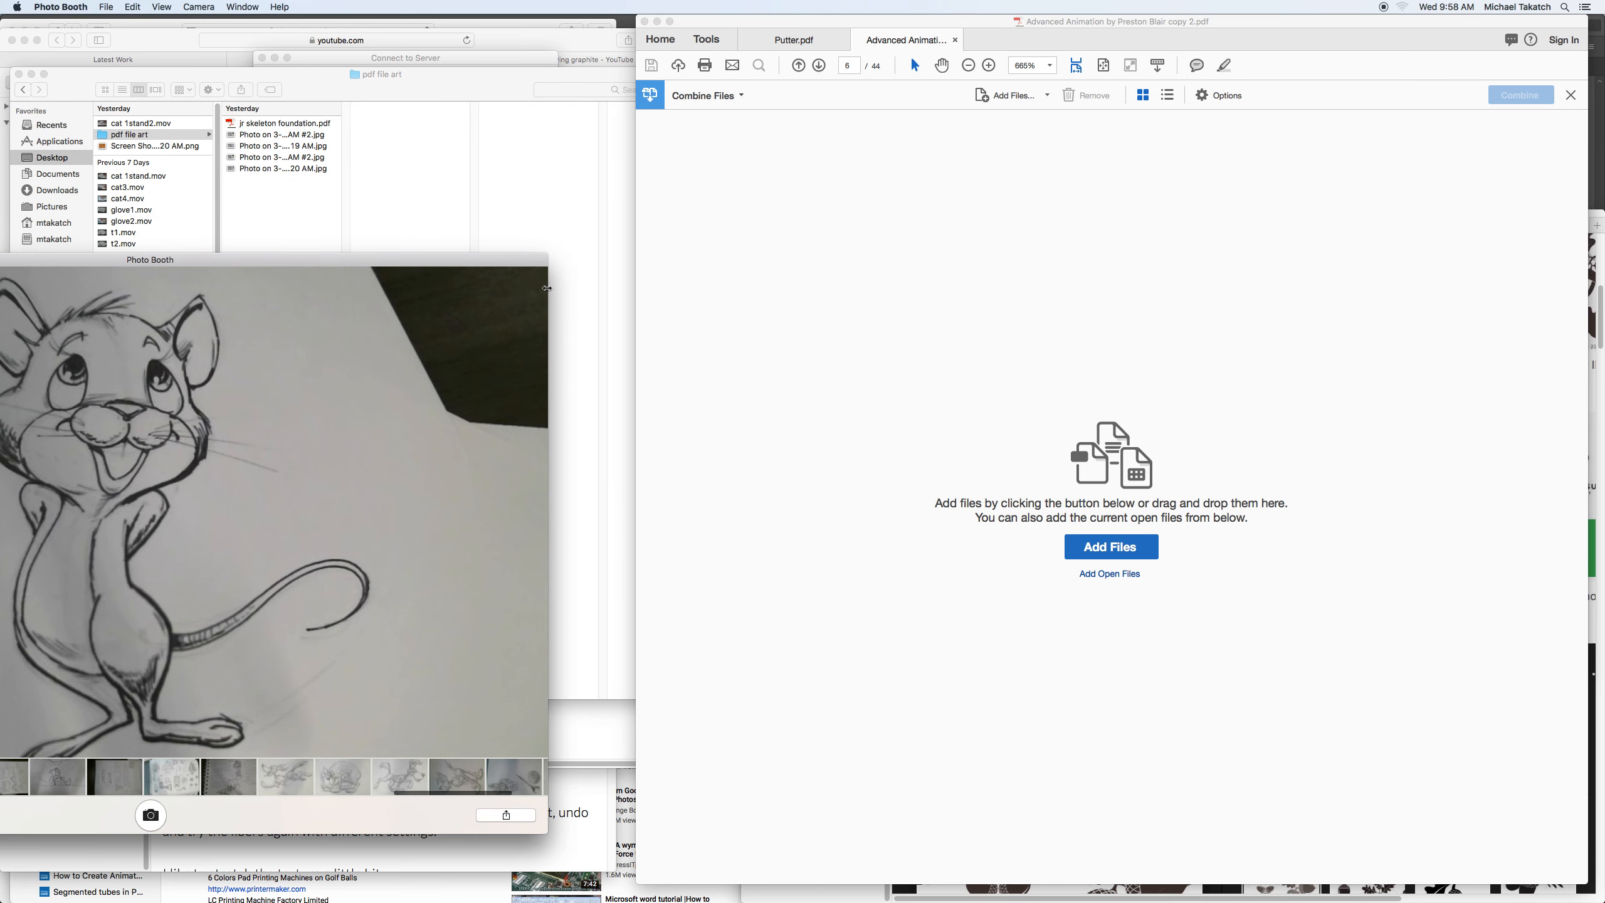
pyautogui.click(302, 140)
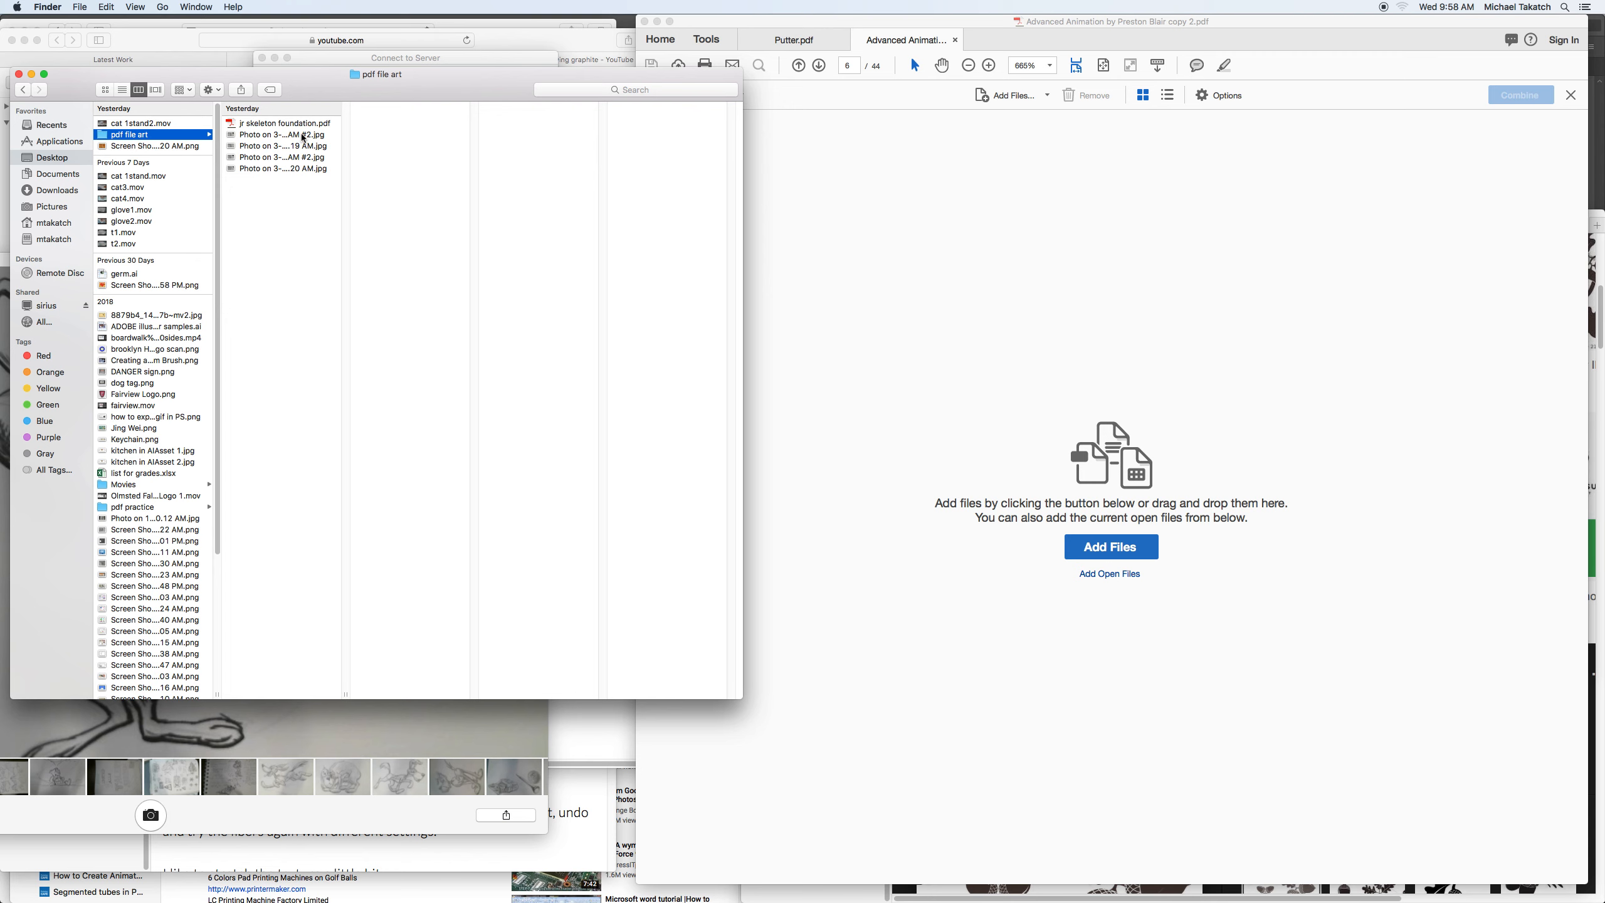
# Add the four drawing photos from the pdf file art folder to the files being combined, one at a time
pyautogui.click(304, 136)
pyautogui.moveTo(313, 139); pyautogui.dragTo(1092, 423)
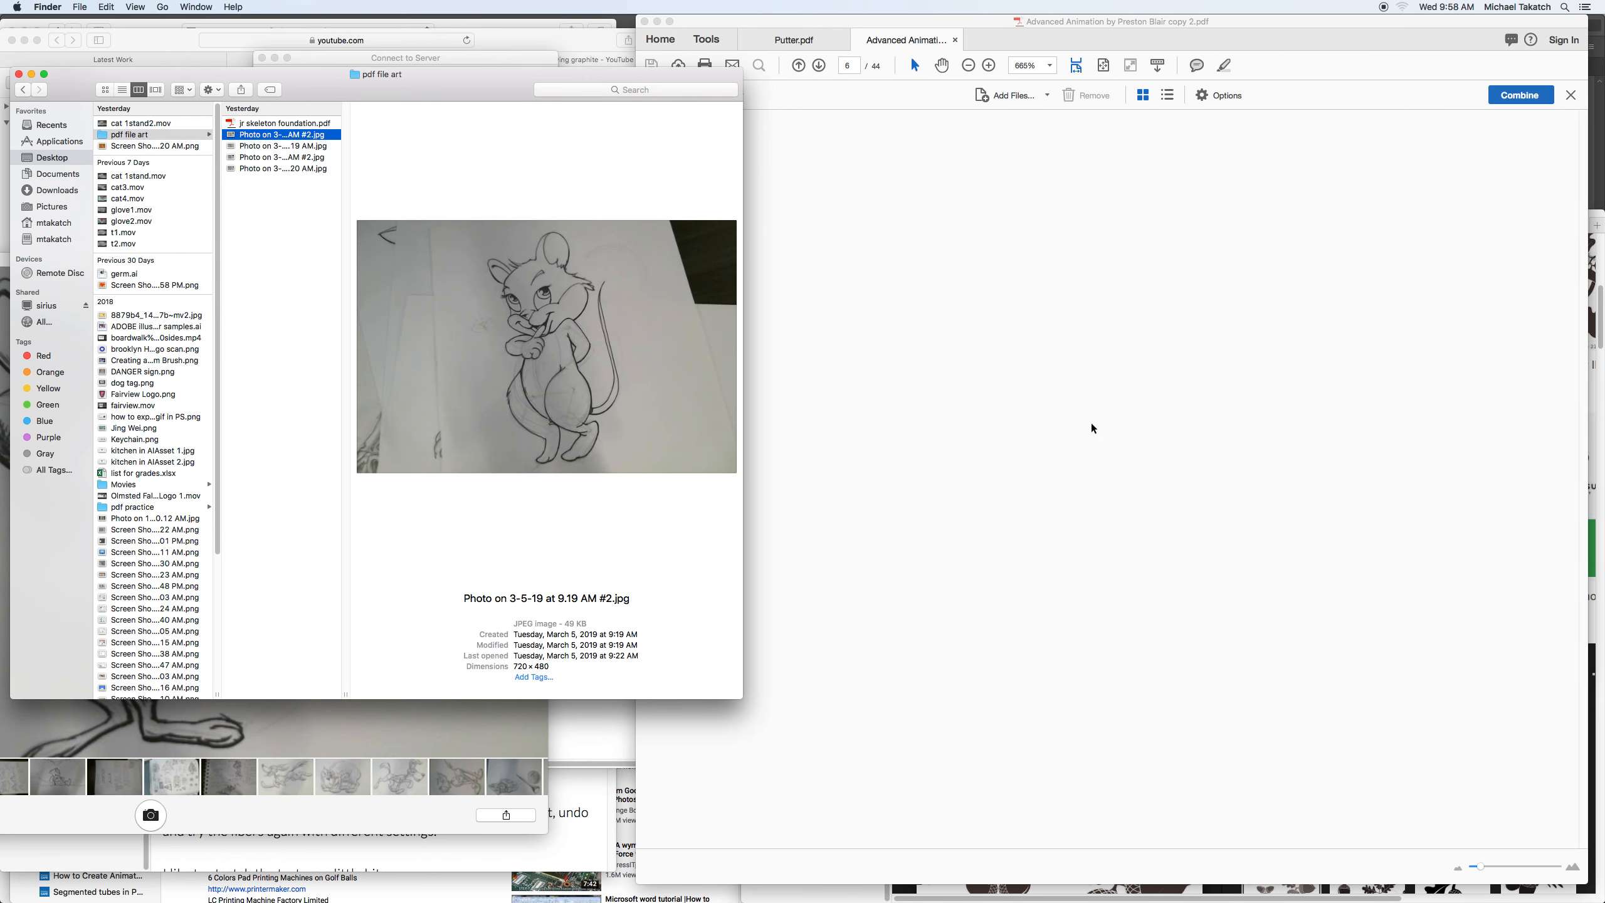
pyautogui.moveTo(696, 82); pyautogui.dragTo(610, 88)
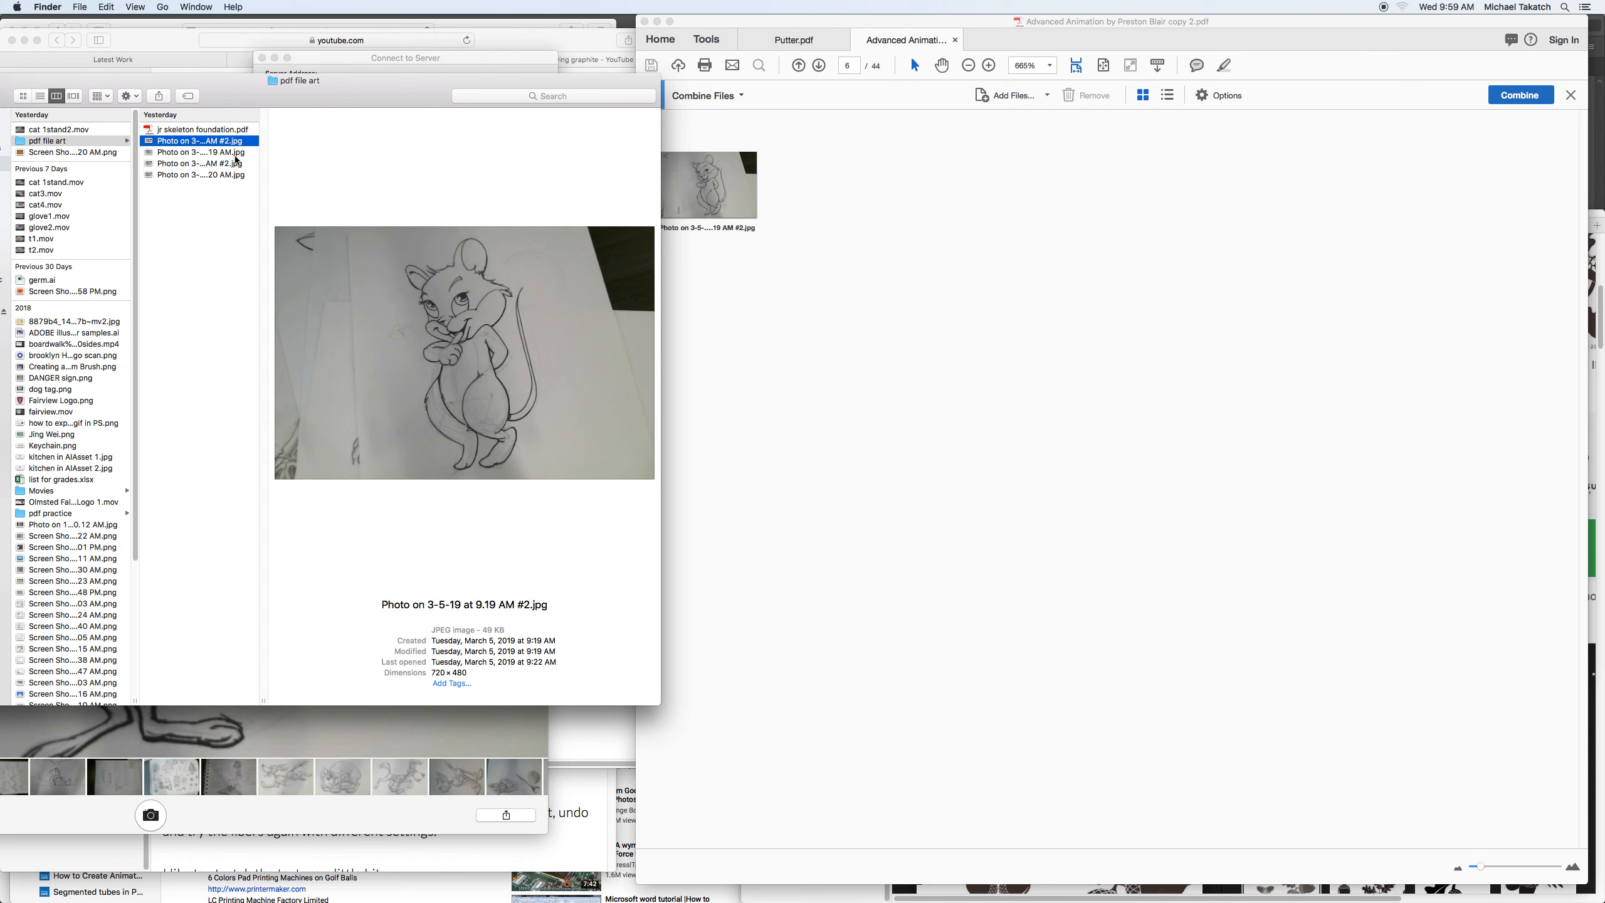
pyautogui.moveTo(237, 156); pyautogui.dragTo(949, 240)
pyautogui.moveTo(233, 163); pyautogui.dragTo(1037, 228)
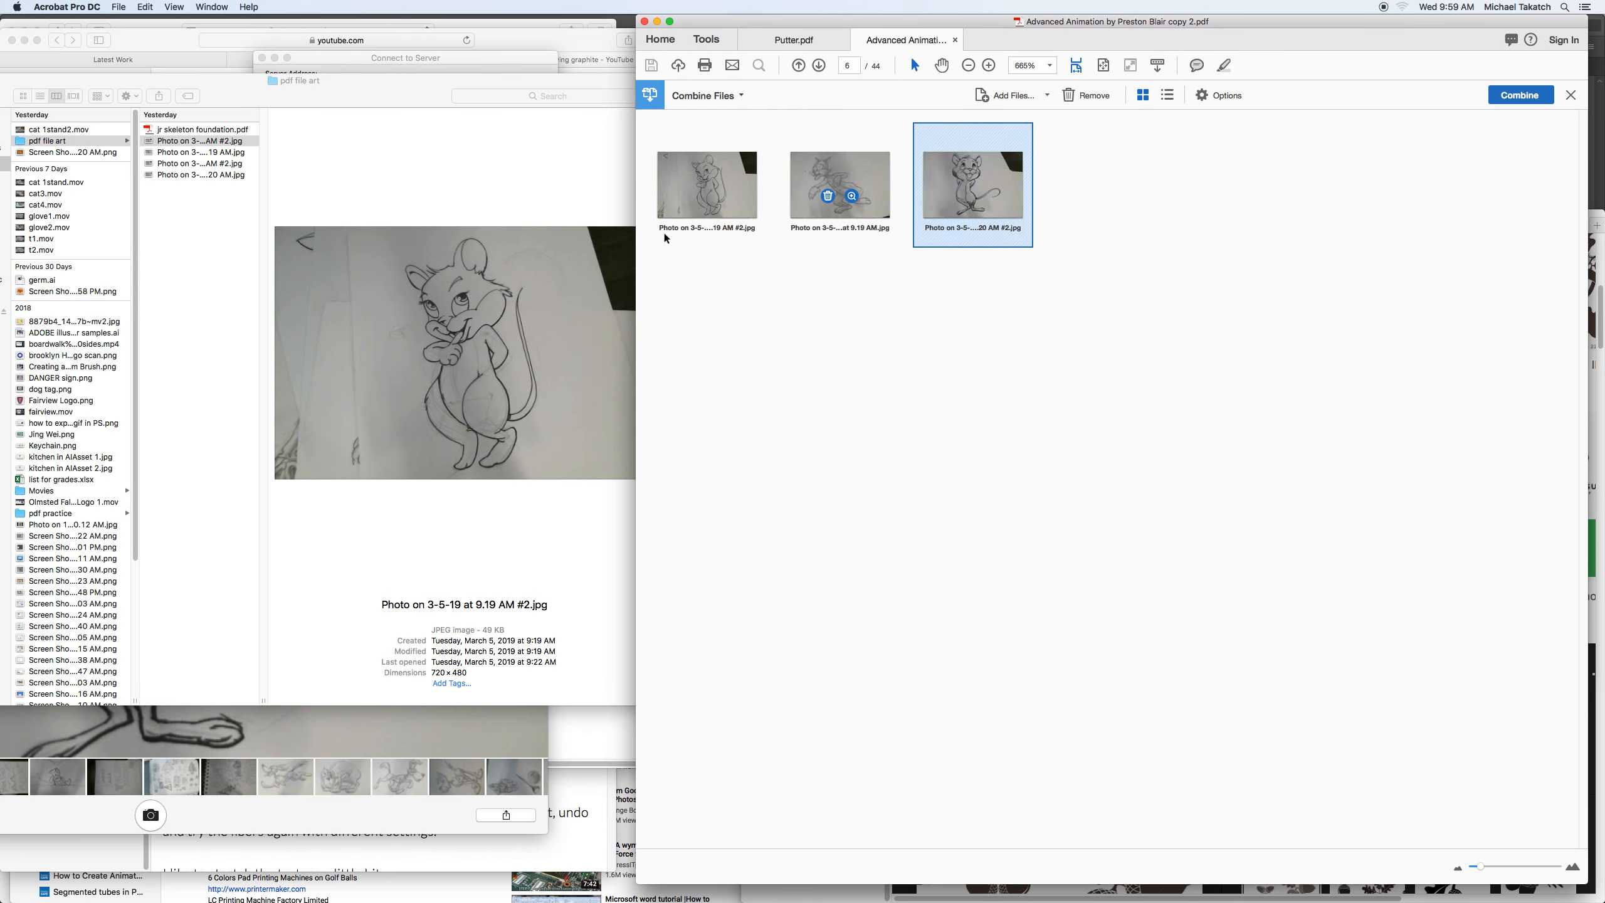
pyautogui.moveTo(237, 175); pyautogui.dragTo(1147, 199)
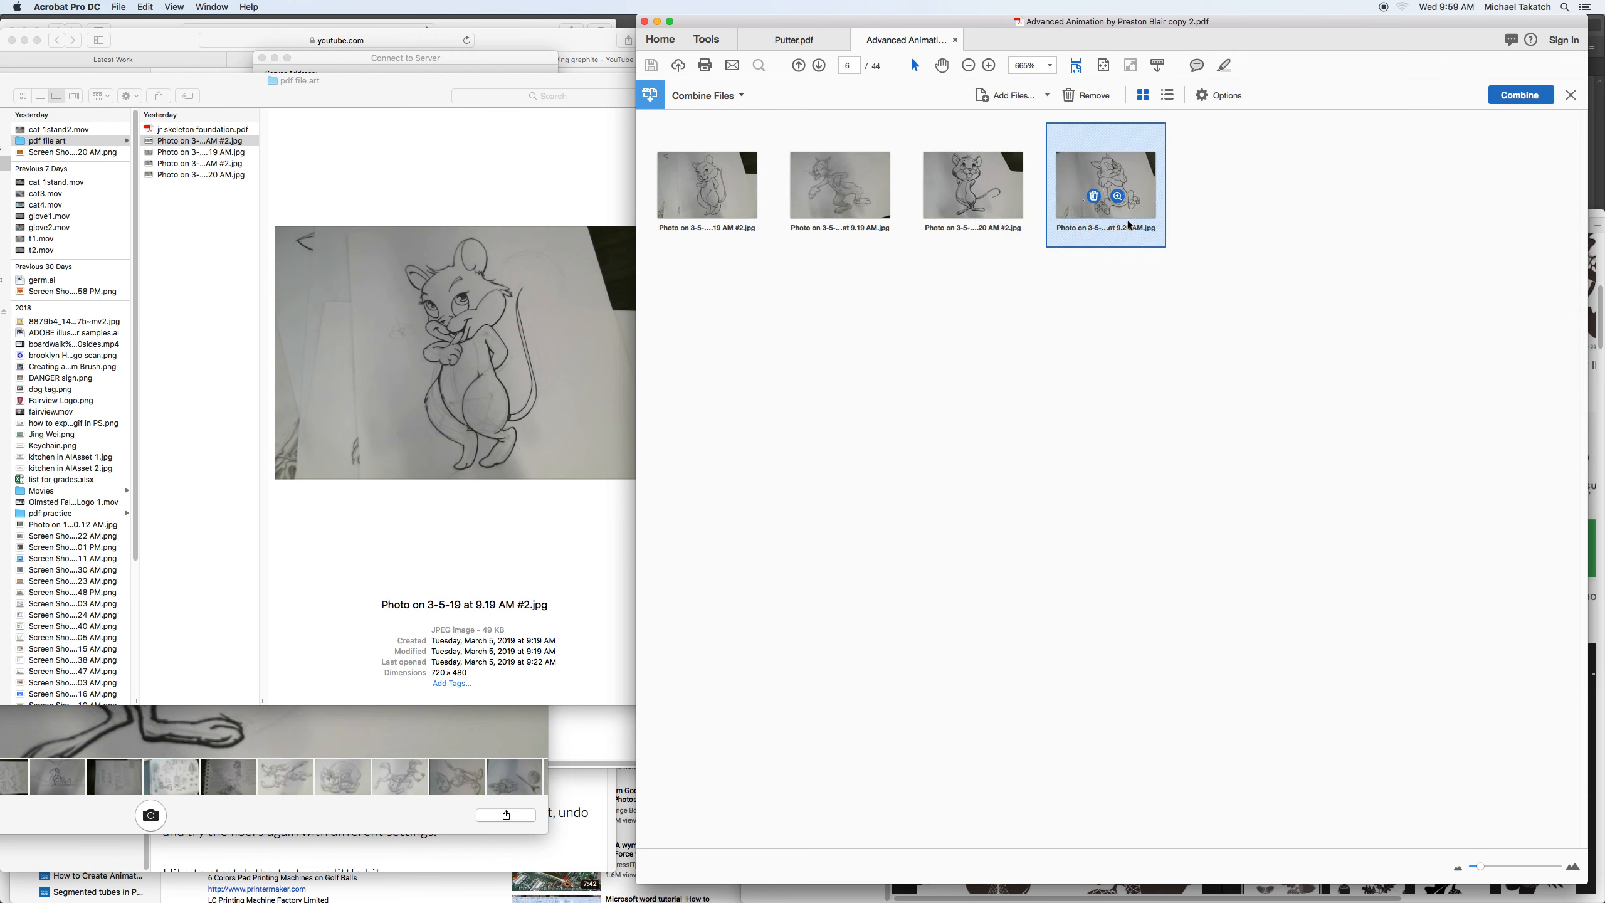
# Preview the seated cat photo, Photo on 3-5-19 at 9.20 AM.jpg, and remove all four photos from the files being combined
pyautogui.click(1118, 197)
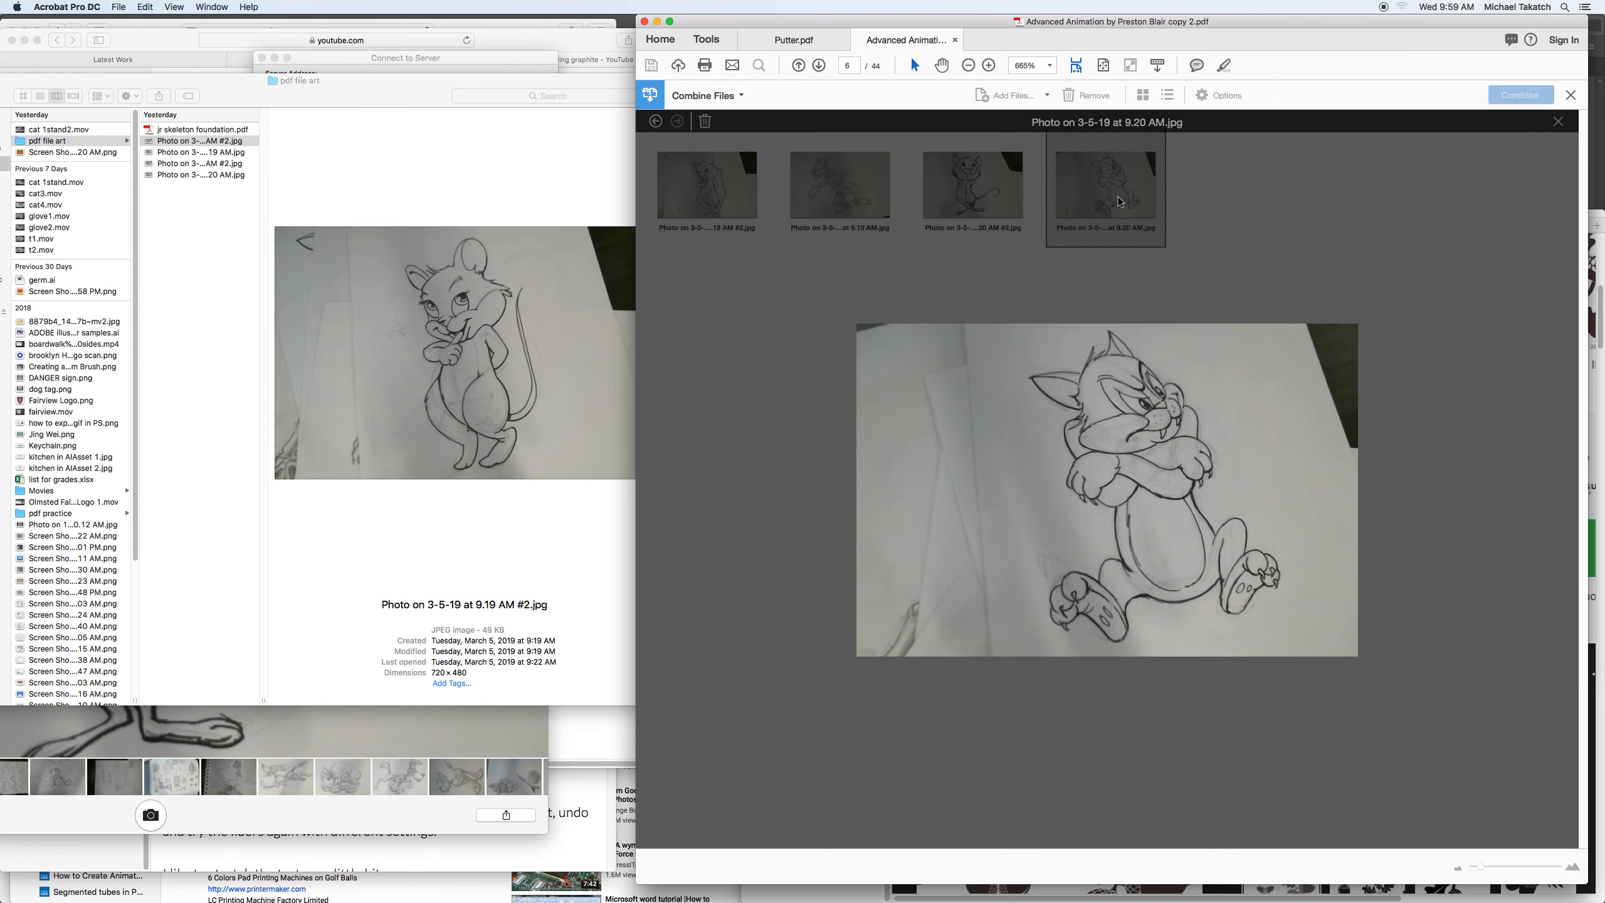
pyautogui.click(1110, 192)
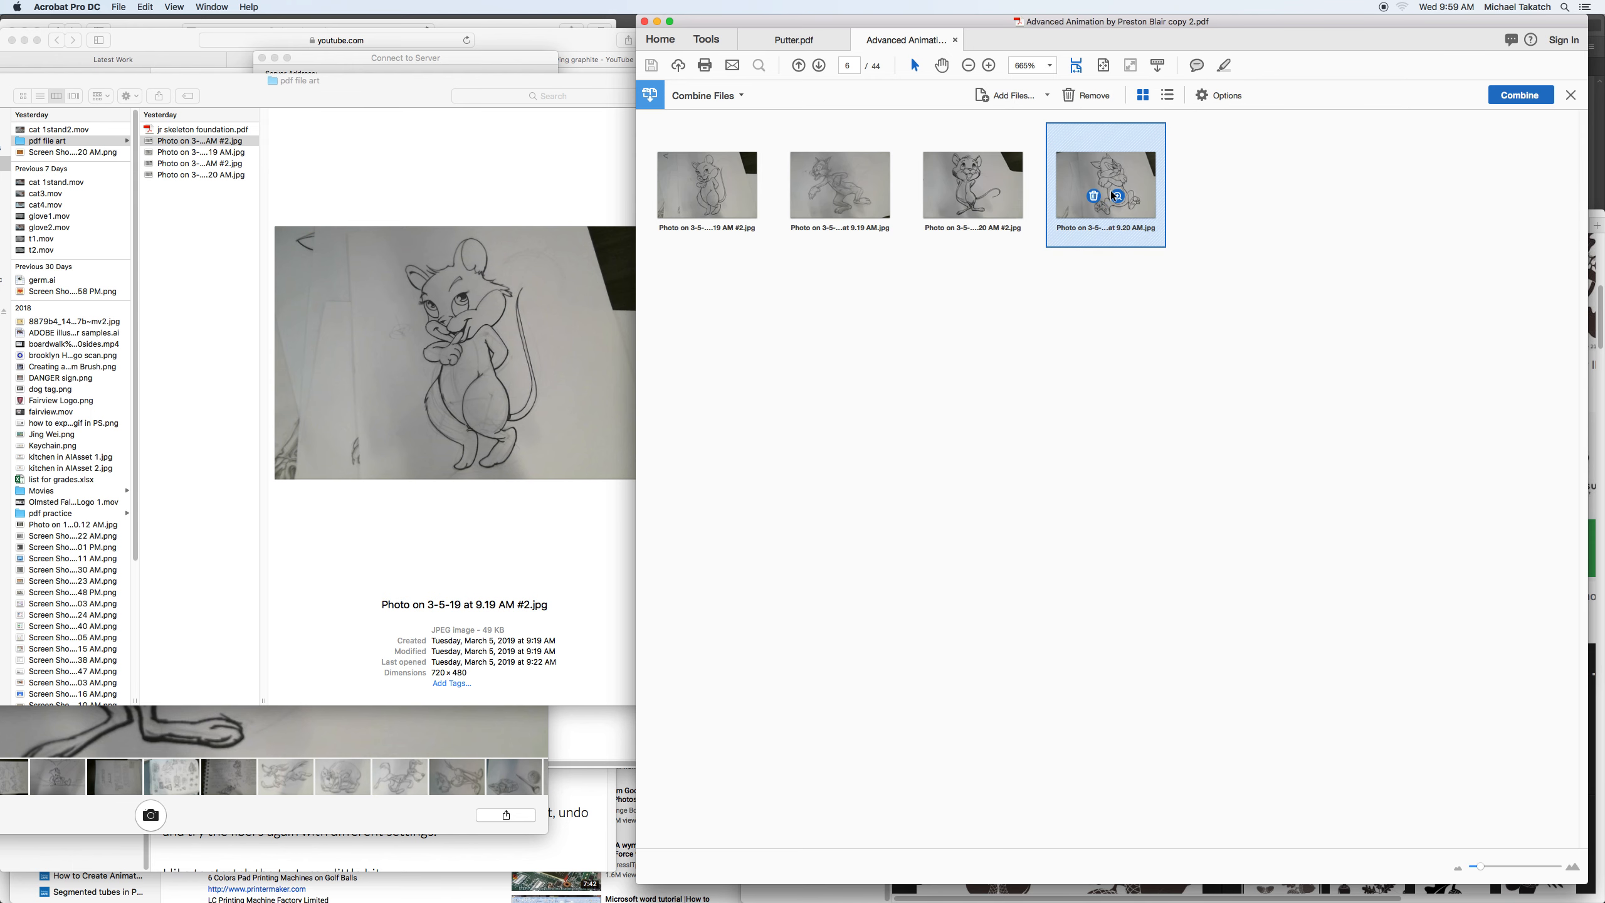
pyautogui.click(1096, 196)
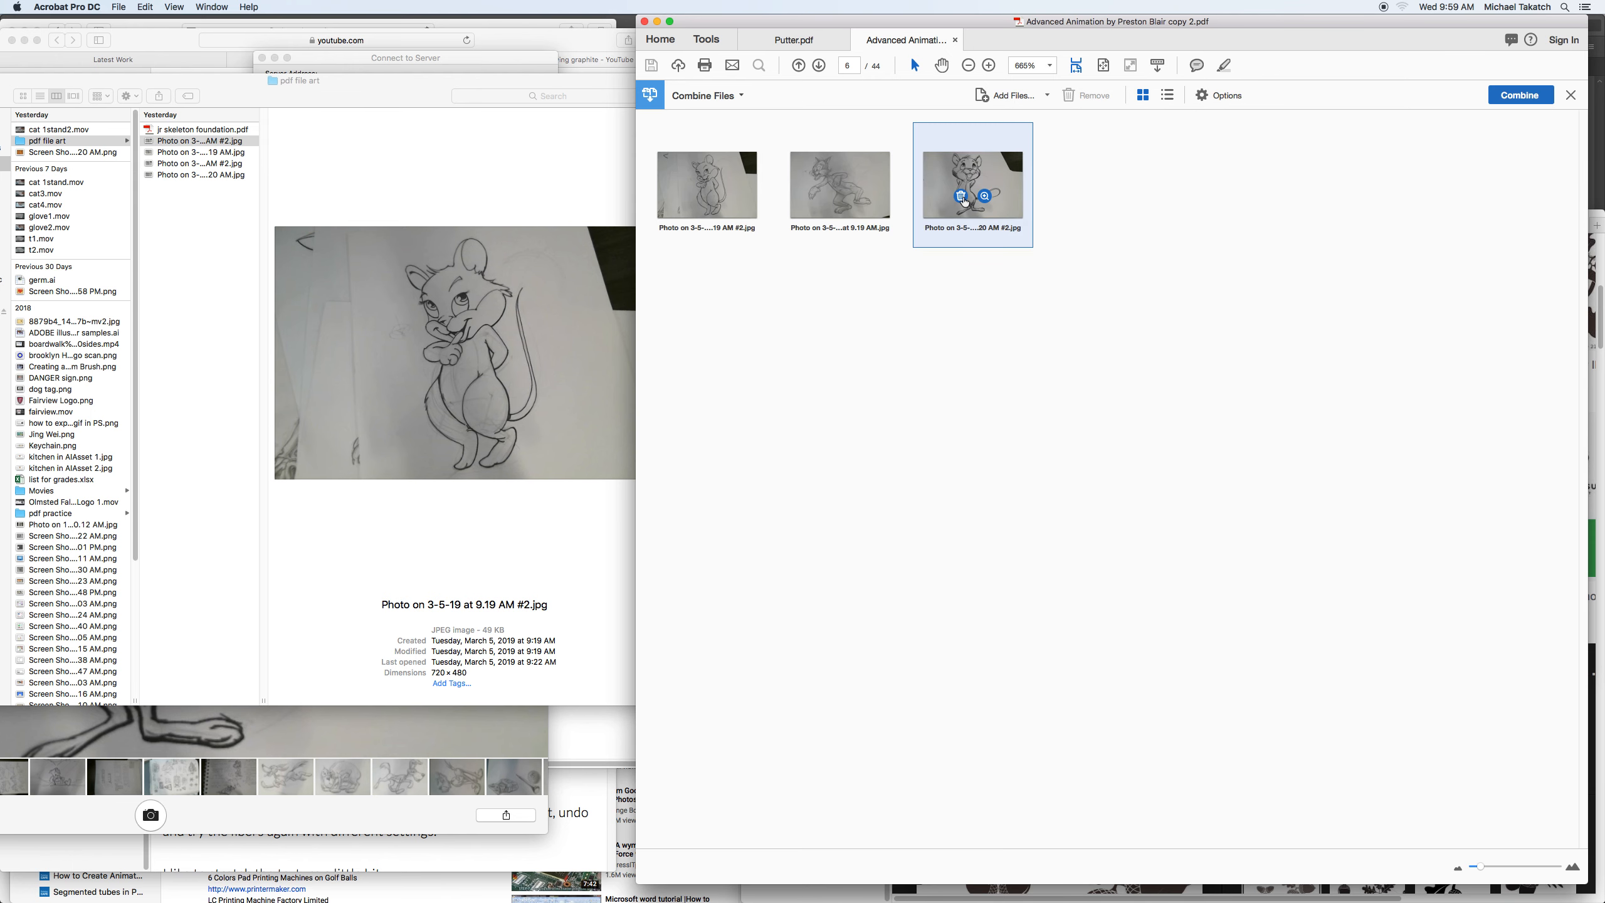
pyautogui.click(962, 198)
pyautogui.click(827, 198)
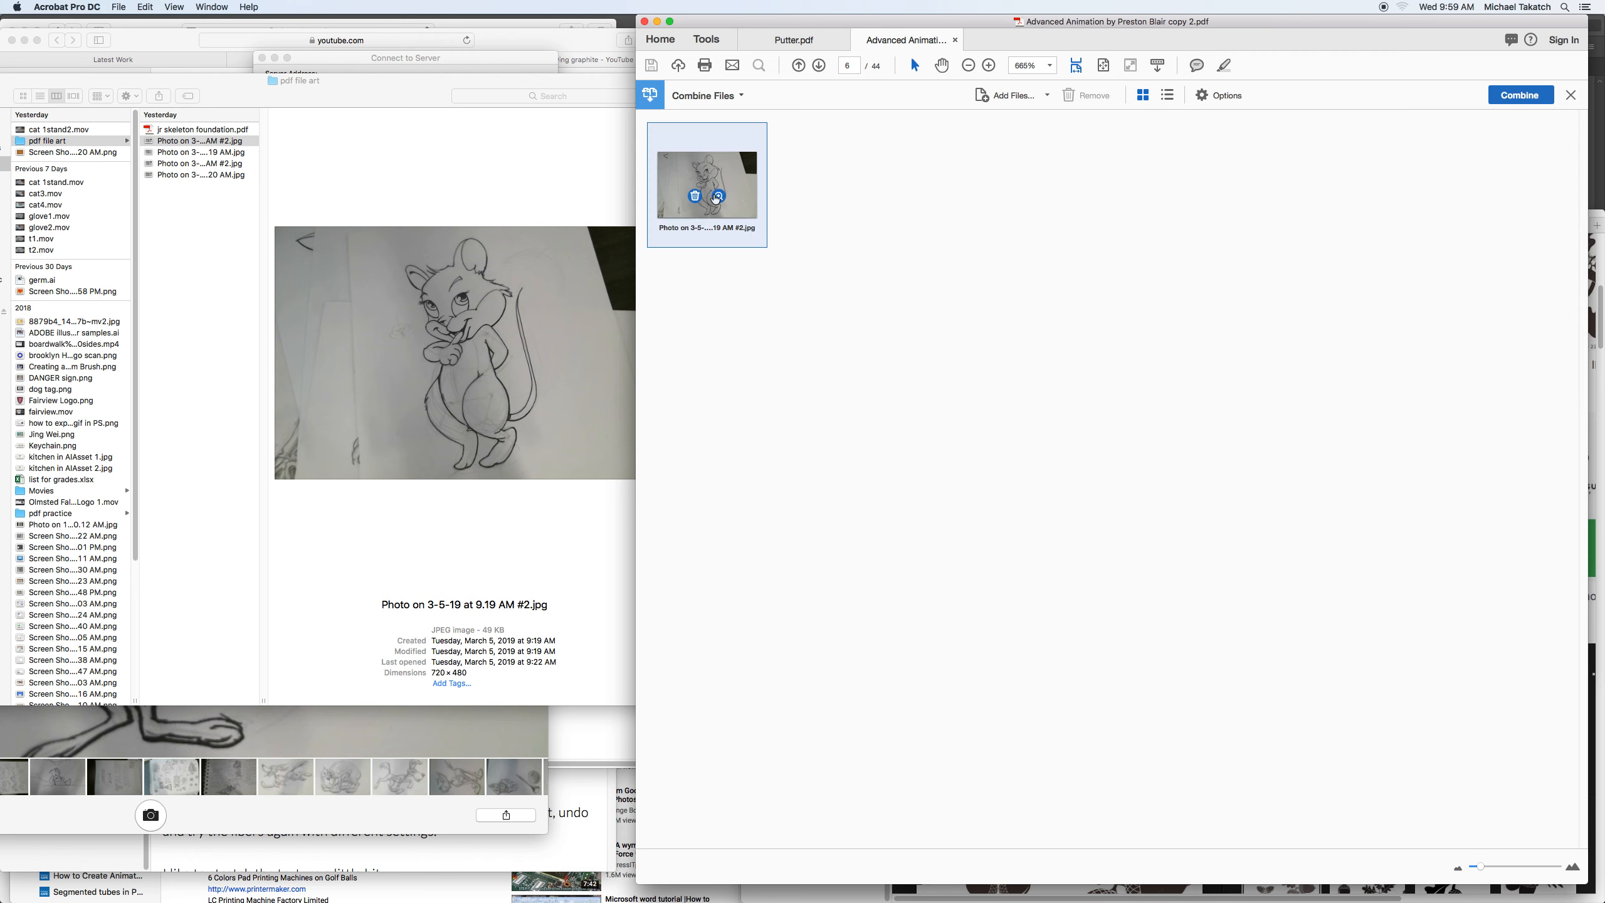
pyautogui.click(696, 198)
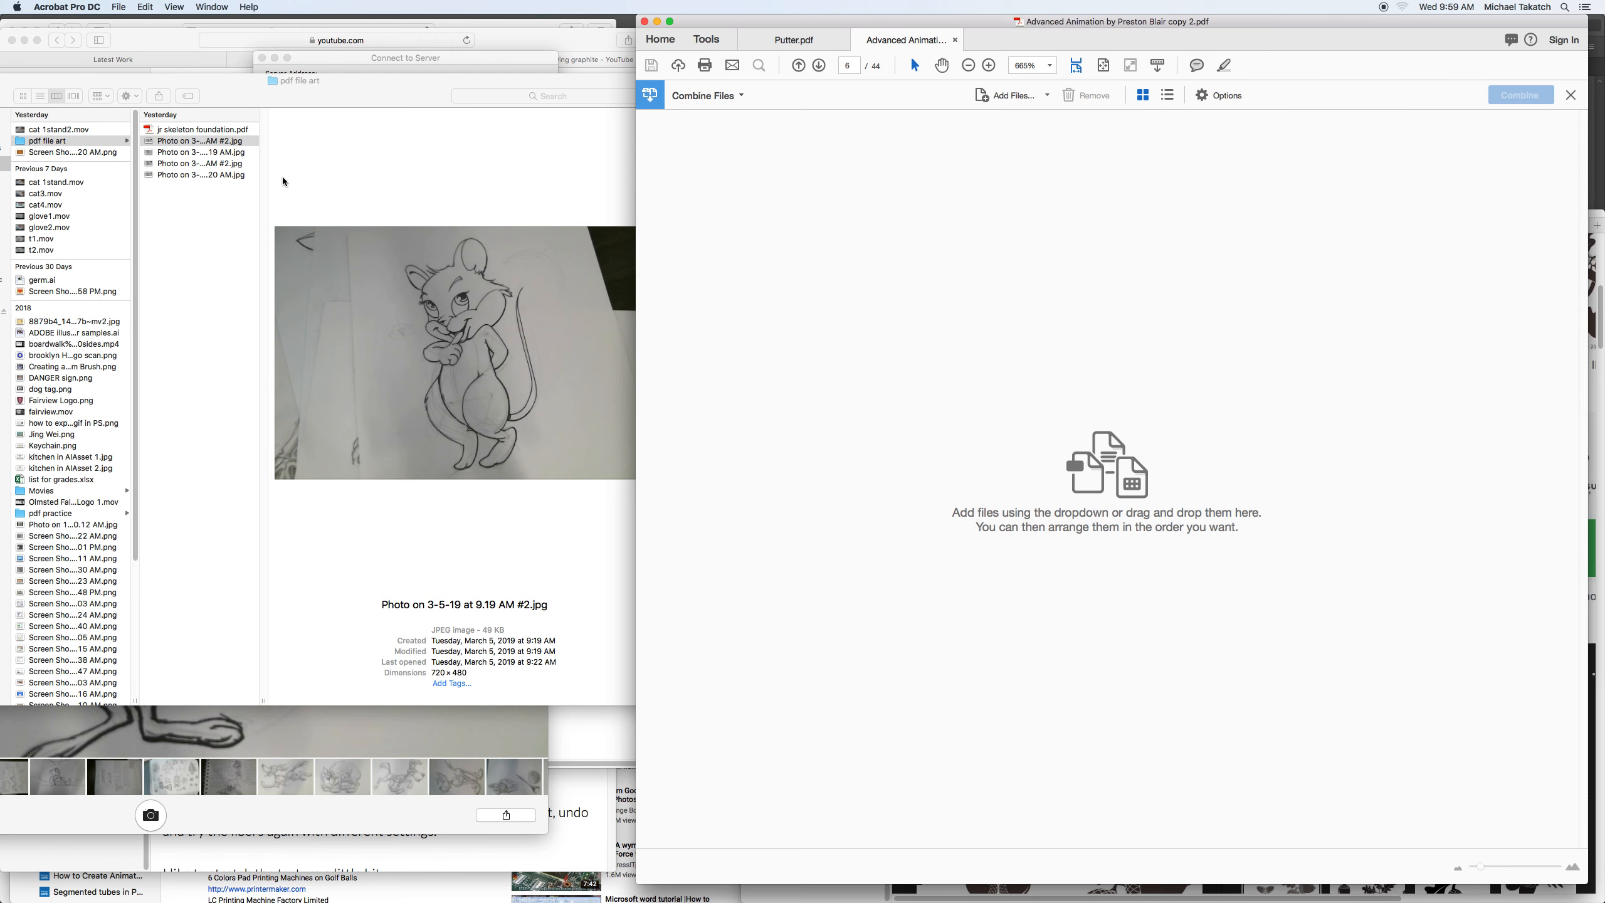
# Select the four JPG photos in the pdf file art folder and add them together to the files being combined
pyautogui.click(230, 182)
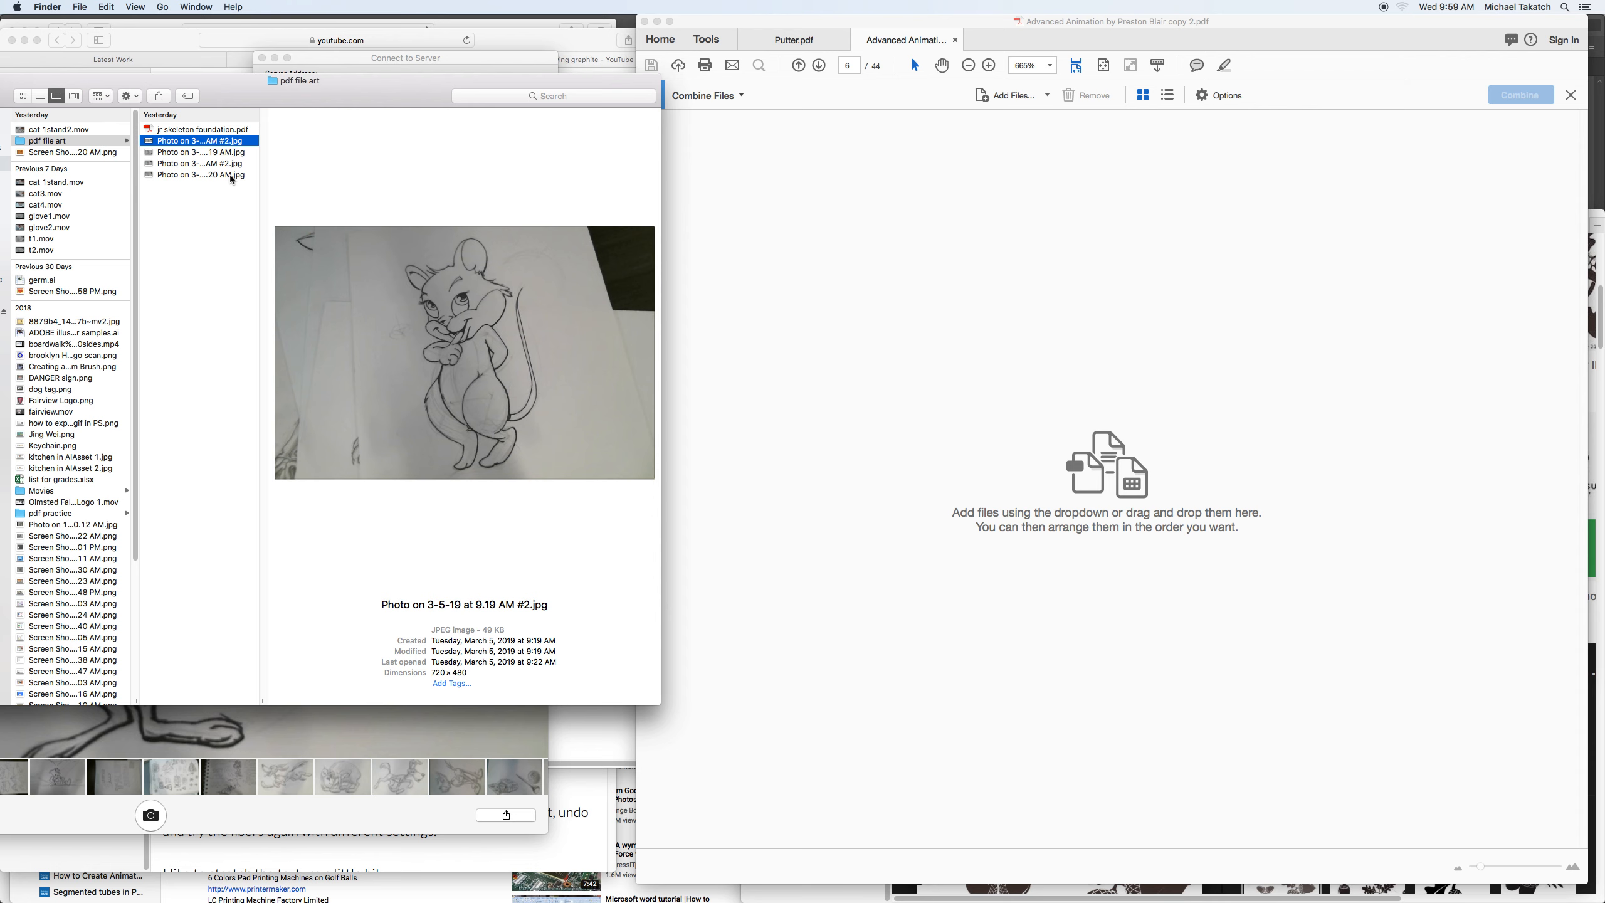
pyautogui.keyDown('shift'); pyautogui.click(233, 177); pyautogui.keyUp('shift')
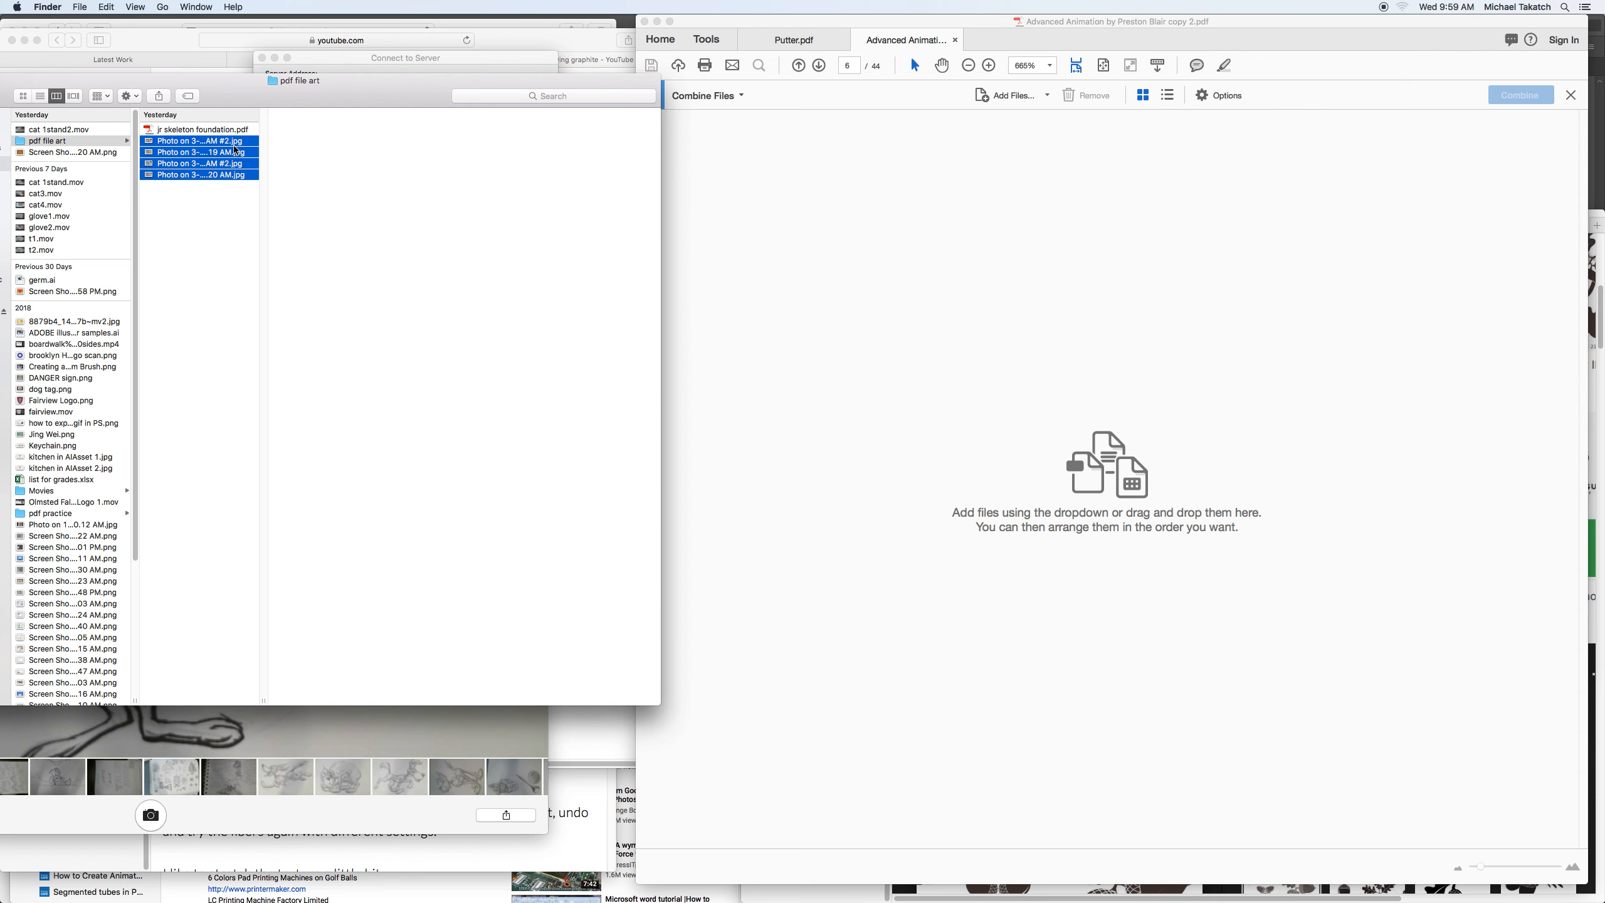
pyautogui.click(235, 131)
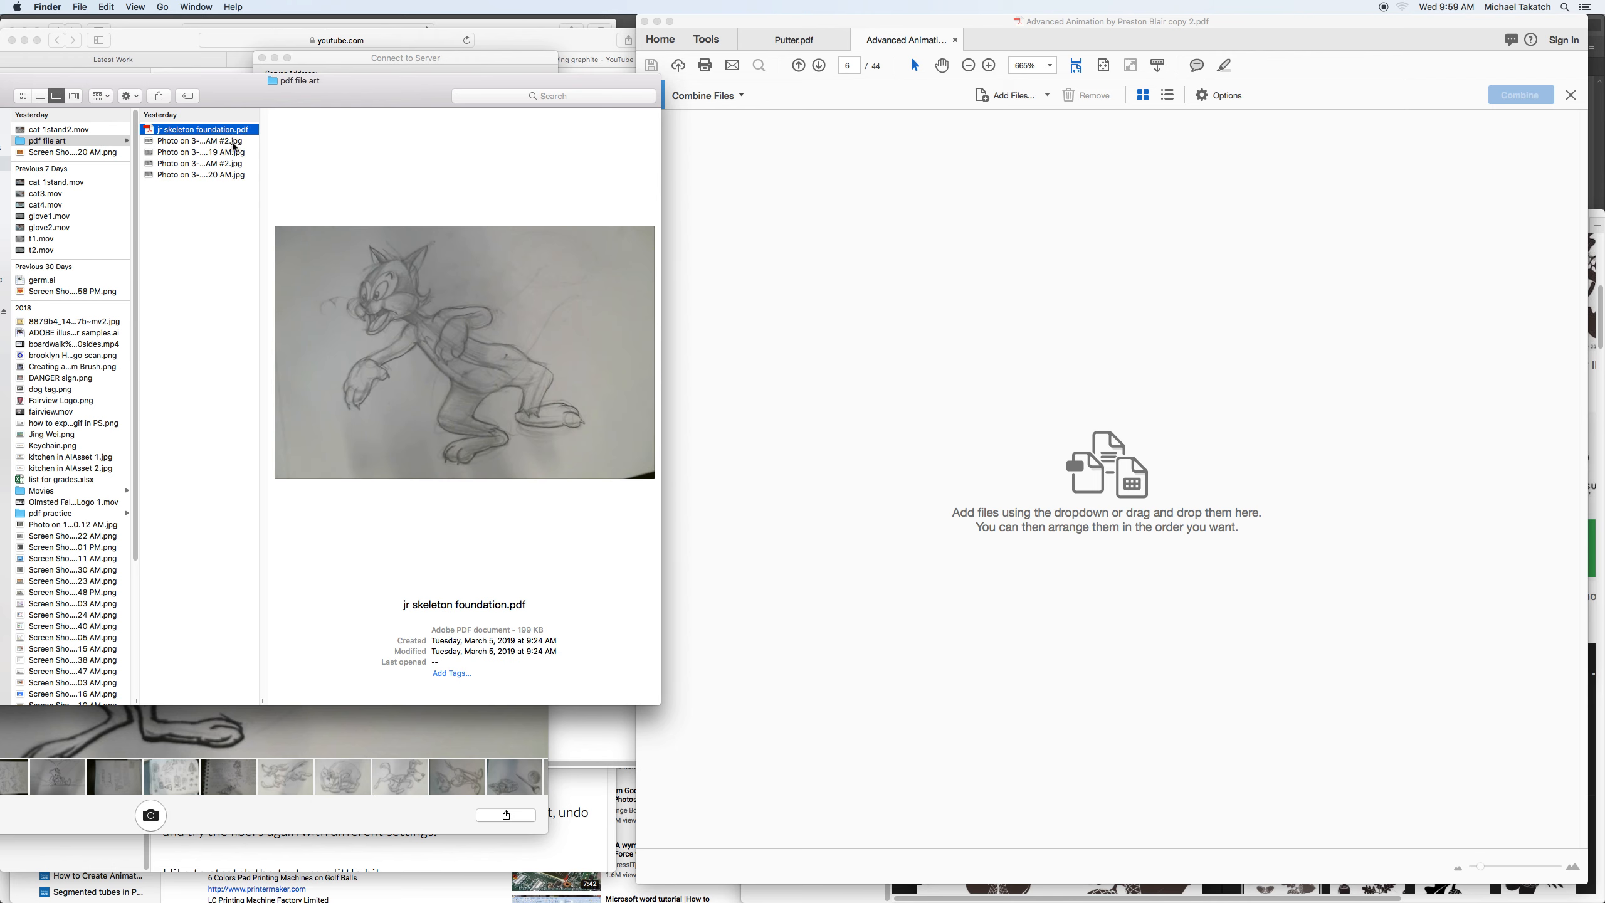
pyautogui.click(235, 143)
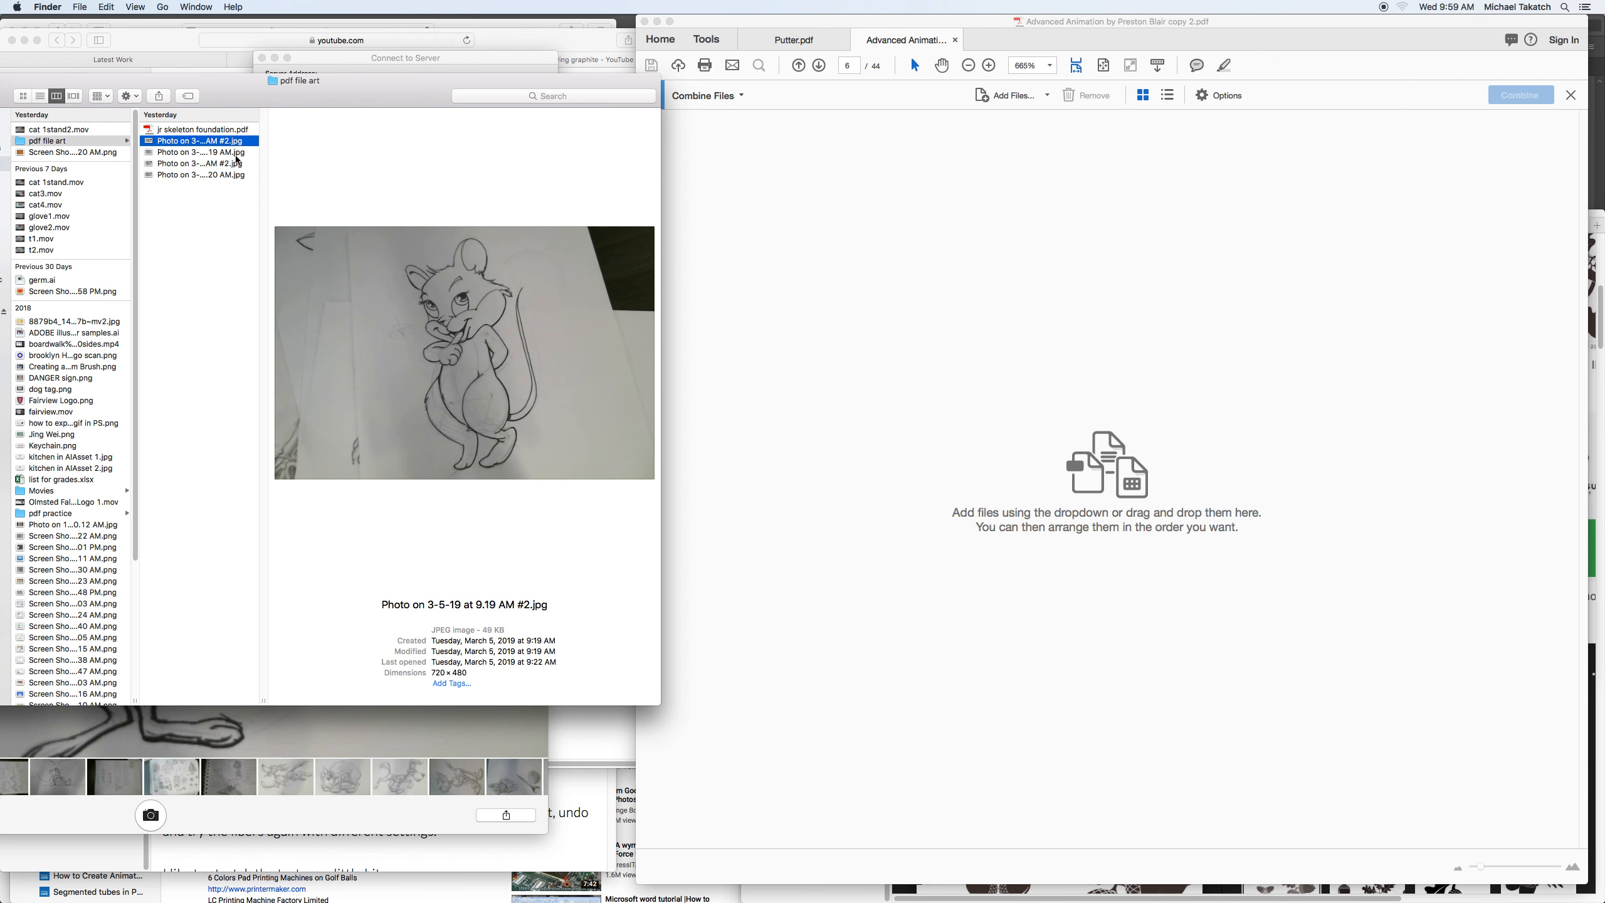
pyautogui.keyDown('super'); pyautogui.click(238, 162); pyautogui.keyUp('super')
pyautogui.keyDown('super'); pyautogui.click(239, 177); pyautogui.keyUp('super')
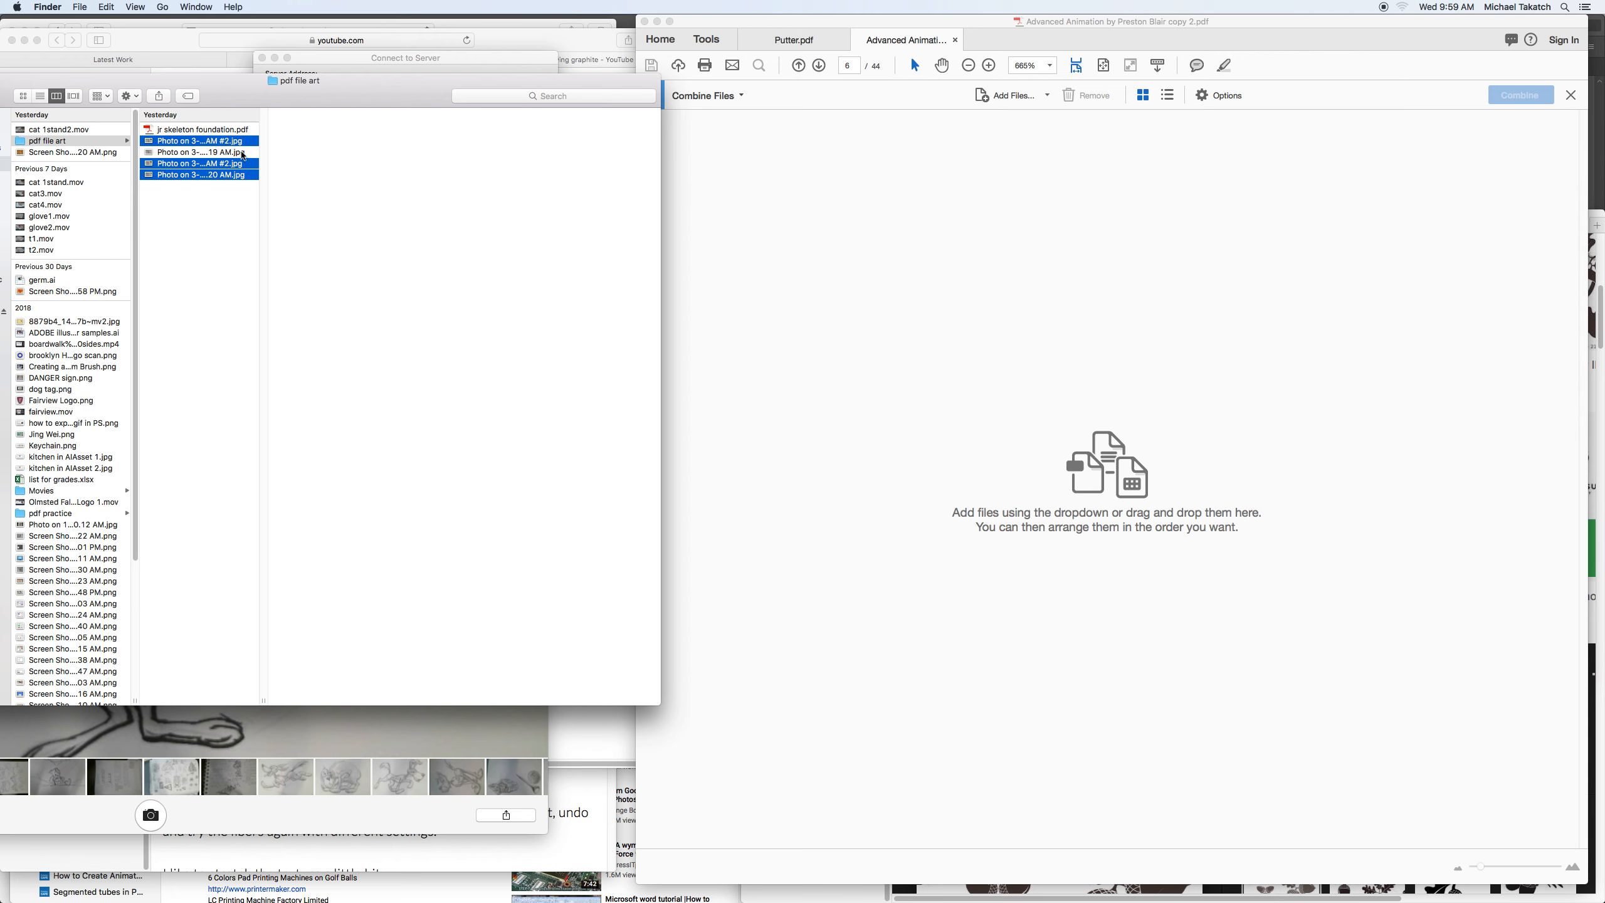
pyautogui.keyDown('super'); pyautogui.click(244, 155); pyautogui.keyUp('super')
pyautogui.moveTo(243, 156); pyautogui.dragTo(1068, 422)
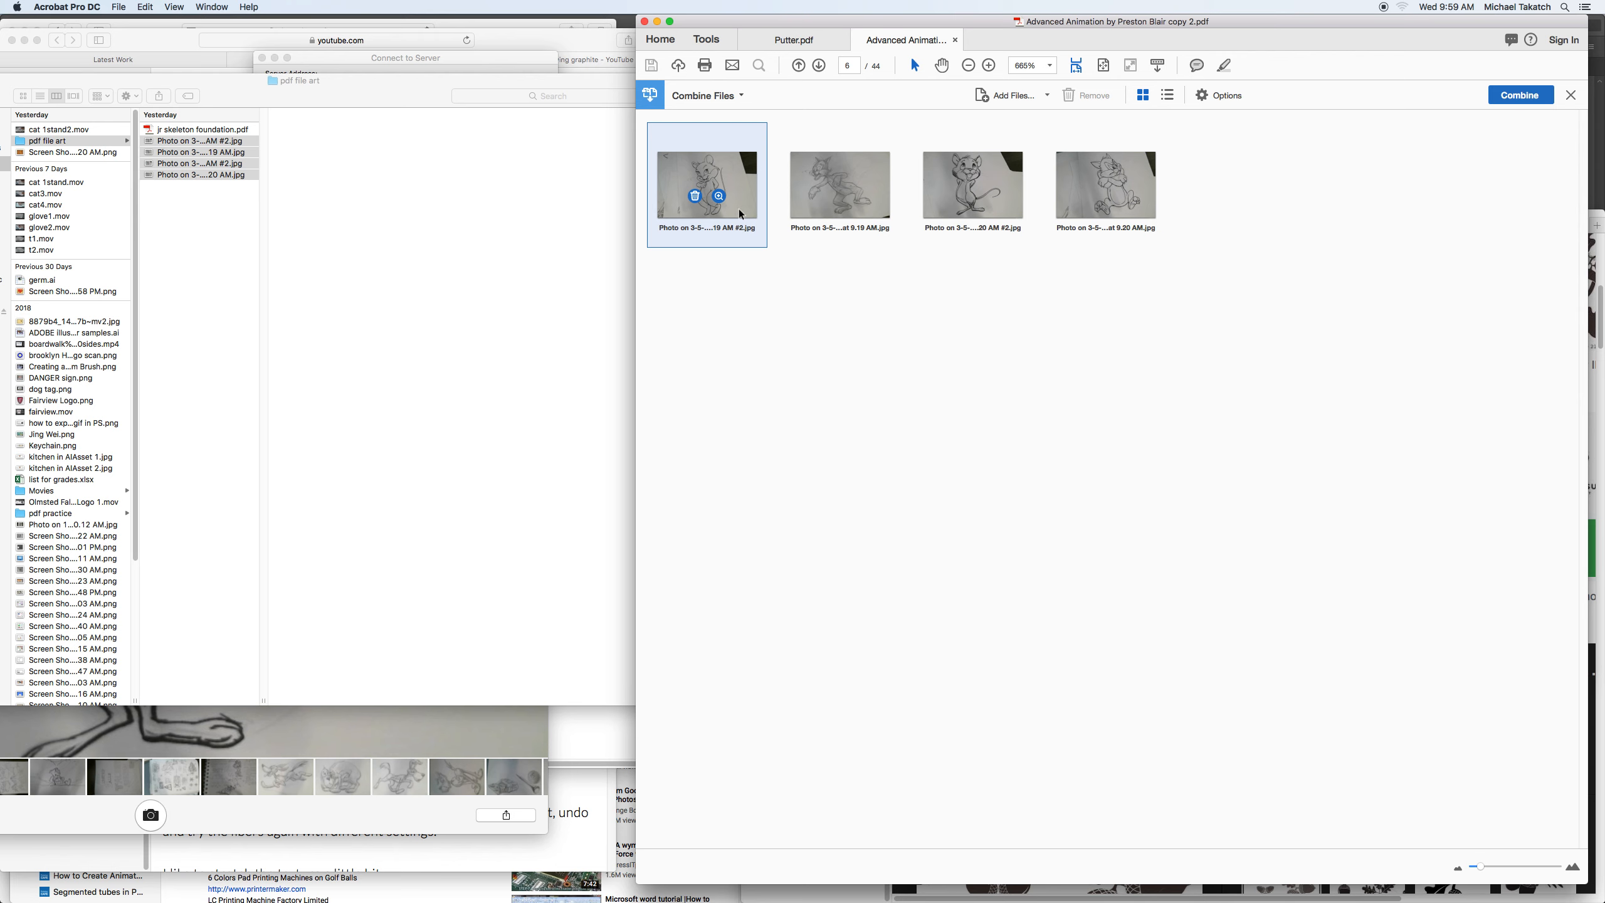
# Reorder the photos to be combined as 9.19 AM, 9.19 AM #2, 9.20 AM and 9.20 AM #2
pyautogui.moveTo(964, 211); pyautogui.dragTo(1195, 212)
pyautogui.moveTo(720, 209); pyautogui.dragTo(896, 205)
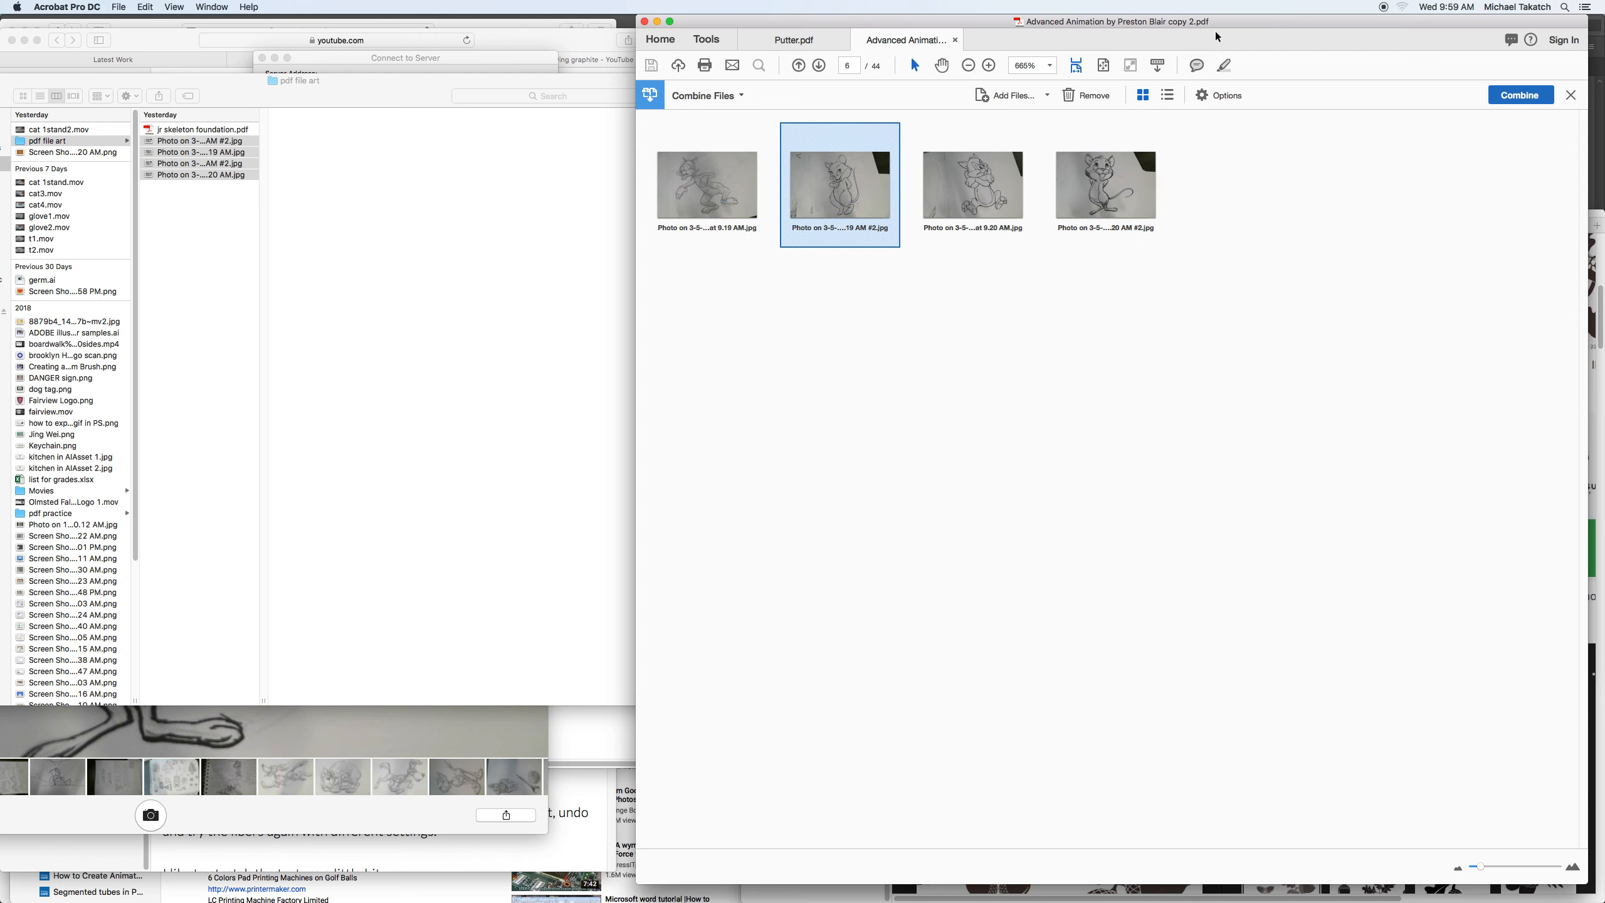
pyautogui.click(1322, 698)
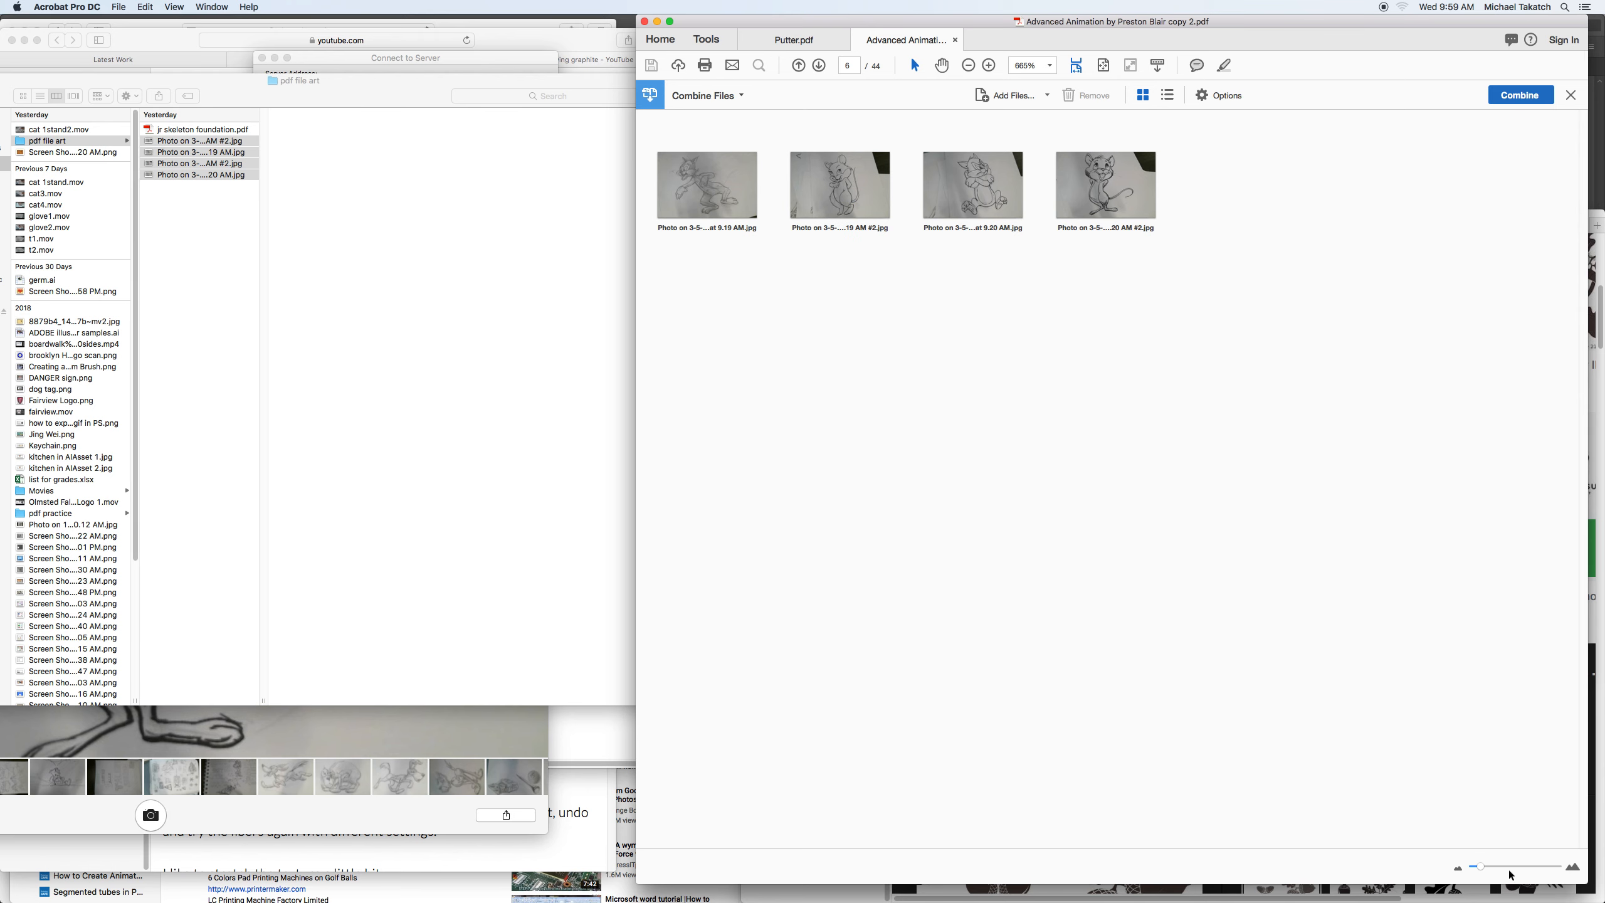
# Inspect the drawings at full thumbnail size down to the last mouse photo, and reduce the thumbnails to three per row
pyautogui.moveTo(1480, 867); pyautogui.dragTo(1556, 873)
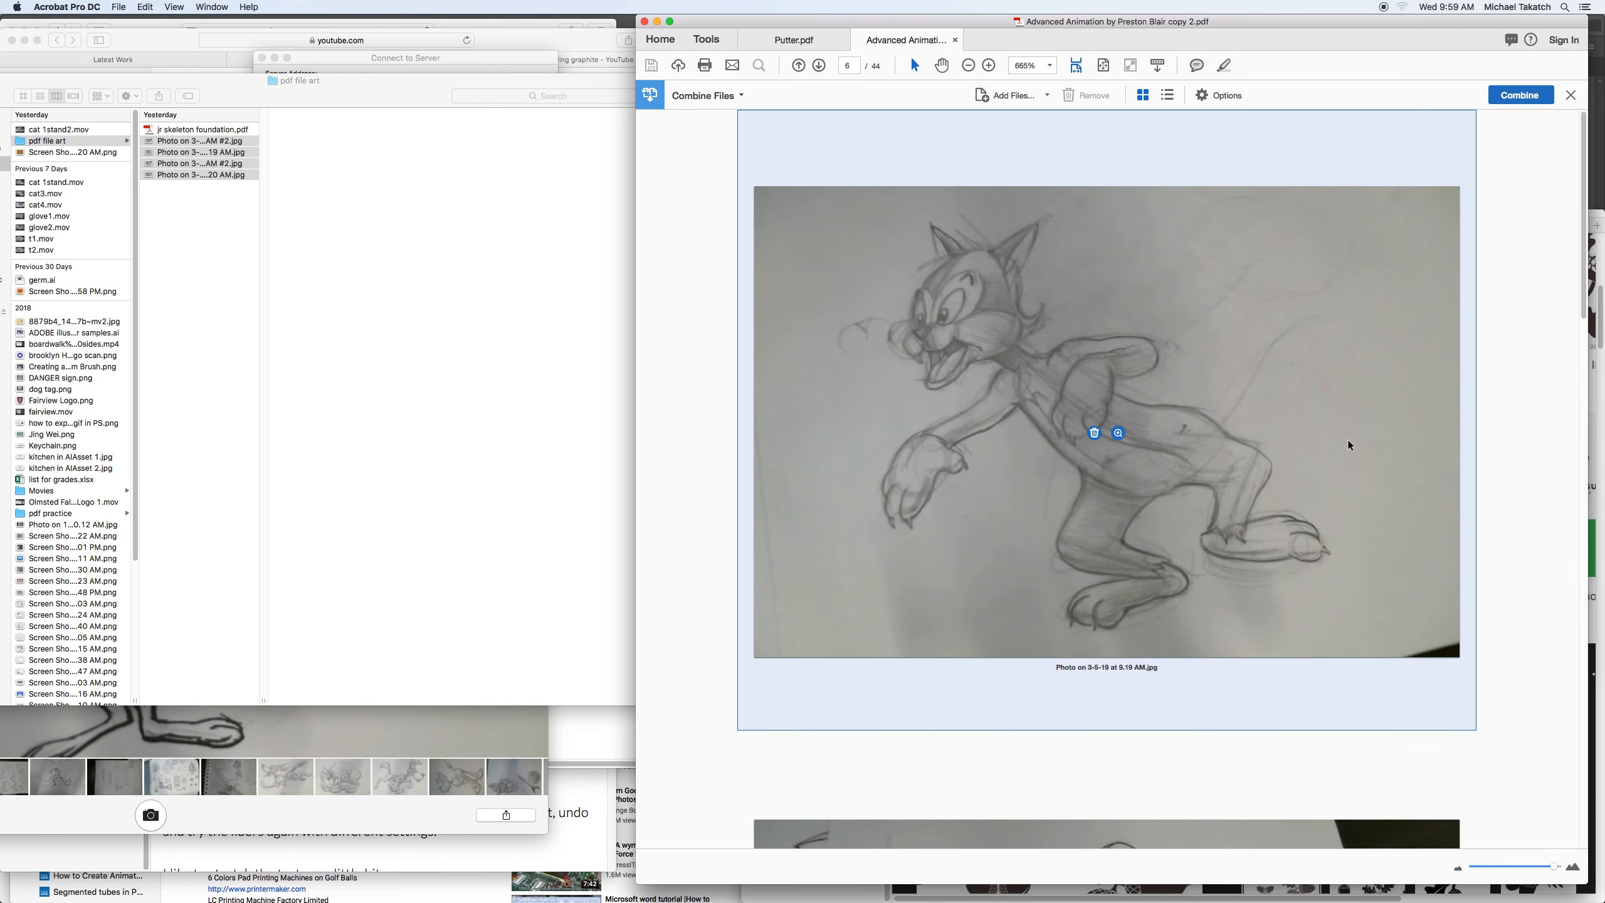
pyautogui.moveTo(1585, 136); pyautogui.dragTo(1600, 679)
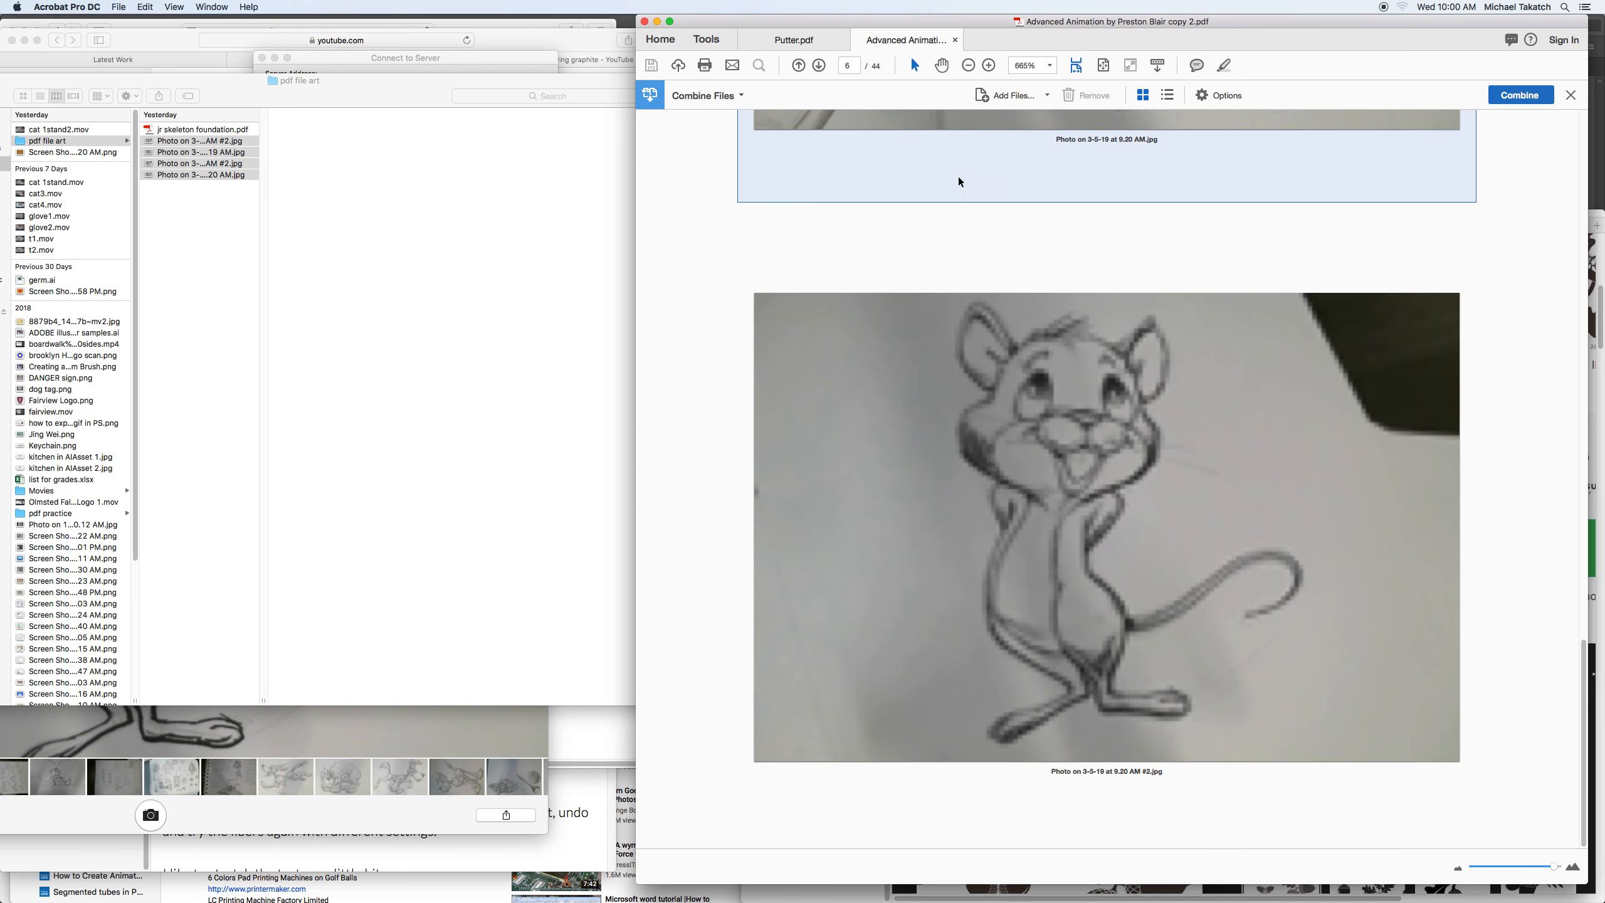
pyautogui.click(804, 67)
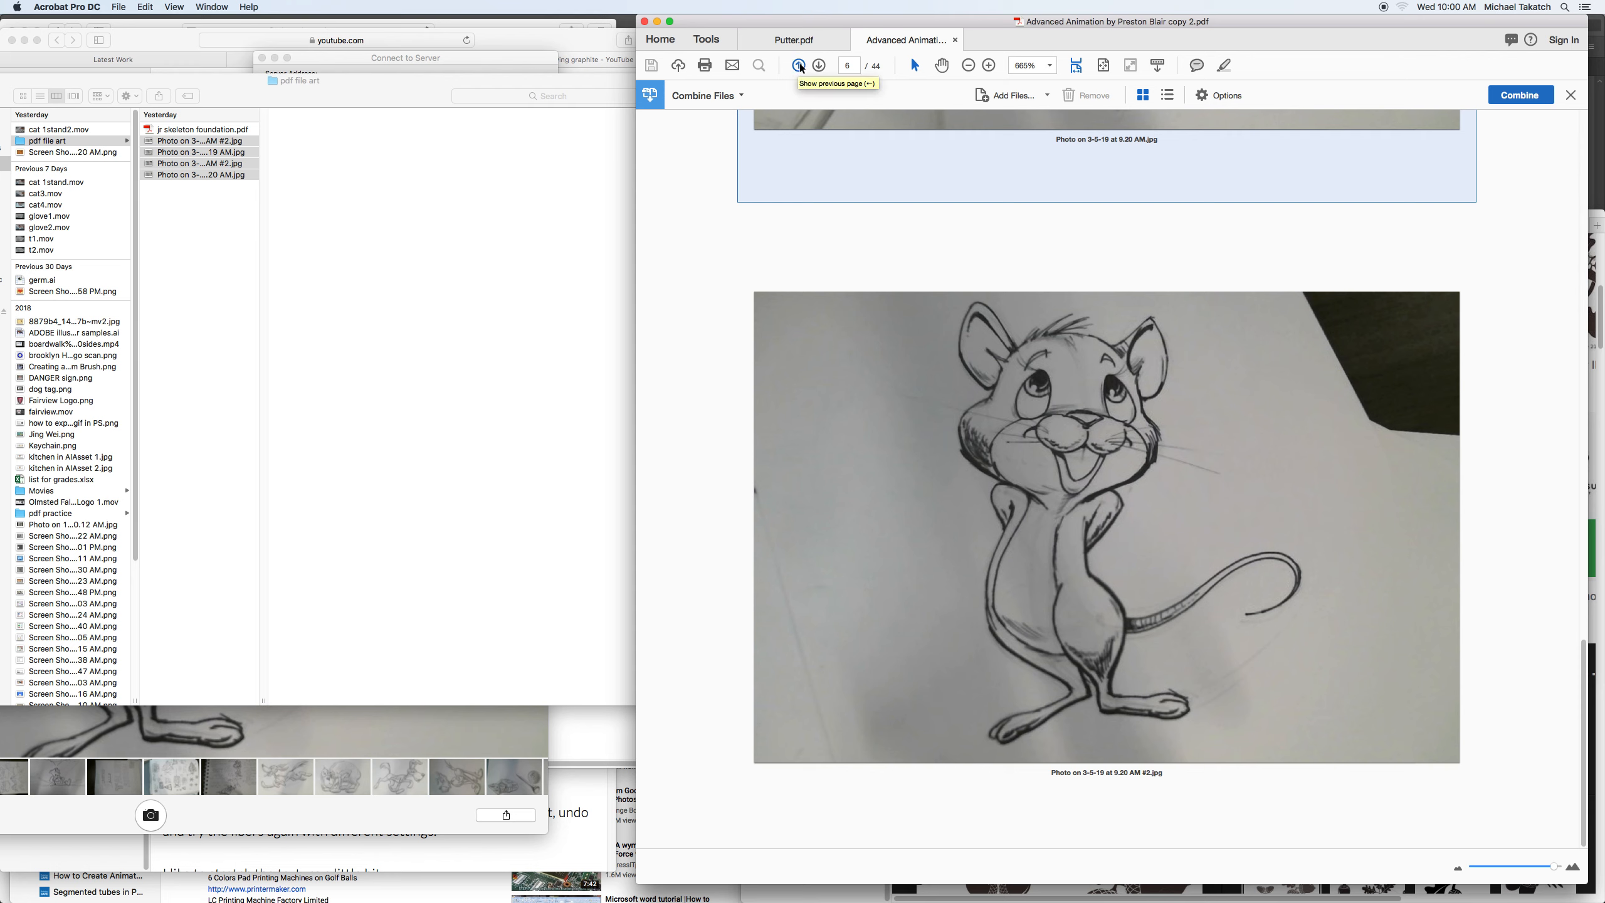
pyautogui.click(801, 69)
pyautogui.click(815, 64)
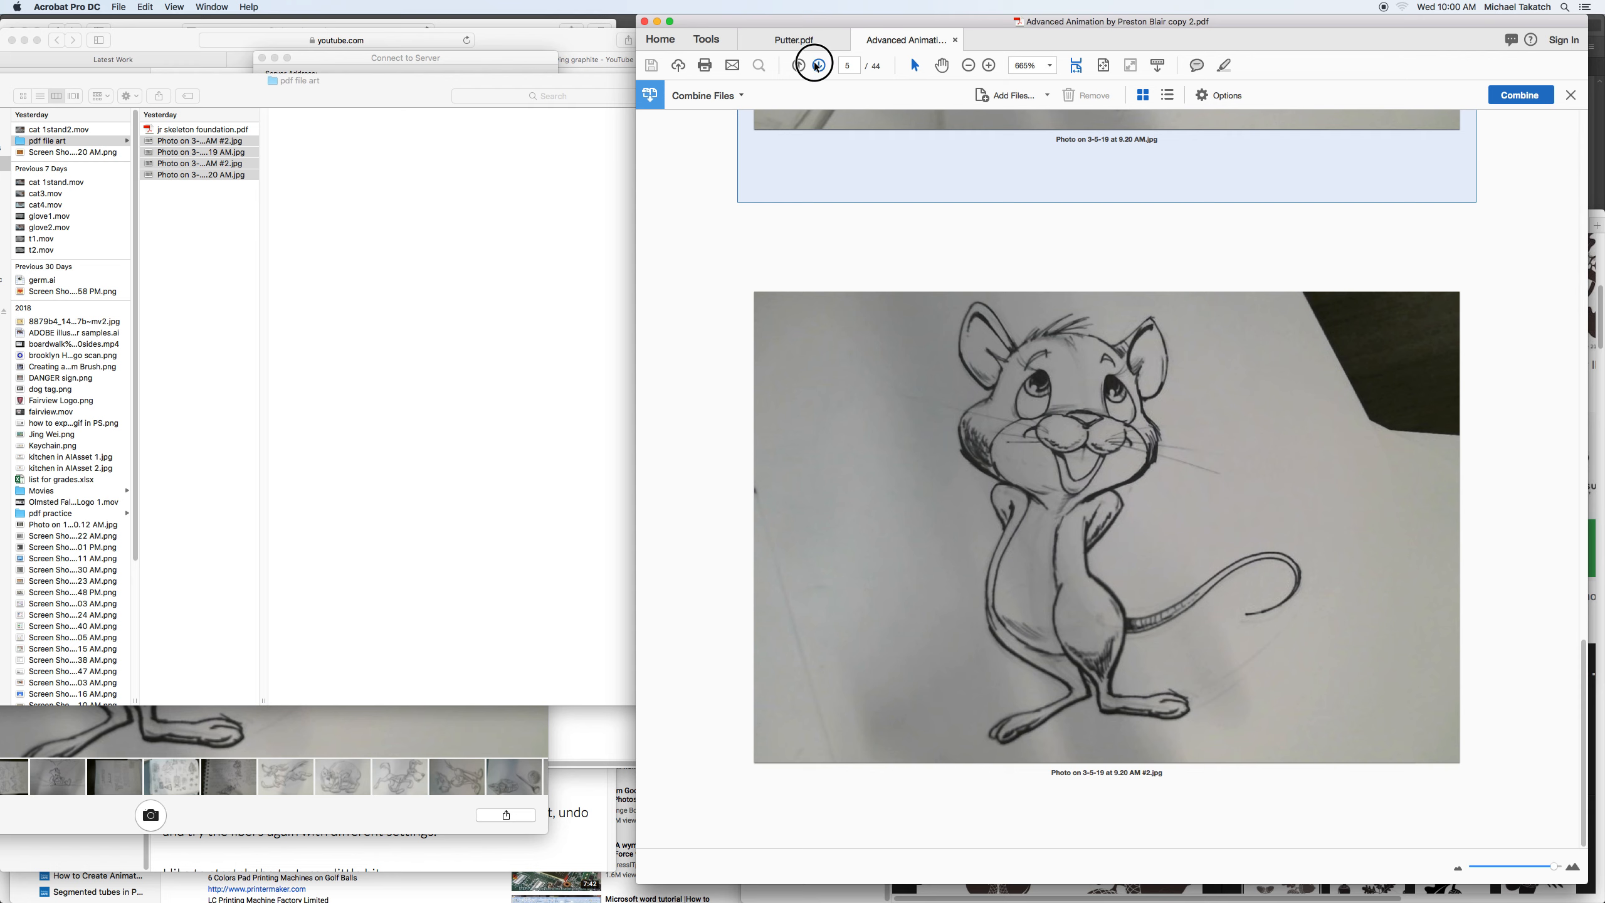
pyautogui.moveTo(1586, 641); pyautogui.dragTo(1567, 341)
pyautogui.moveTo(1554, 874); pyautogui.dragTo(1512, 868)
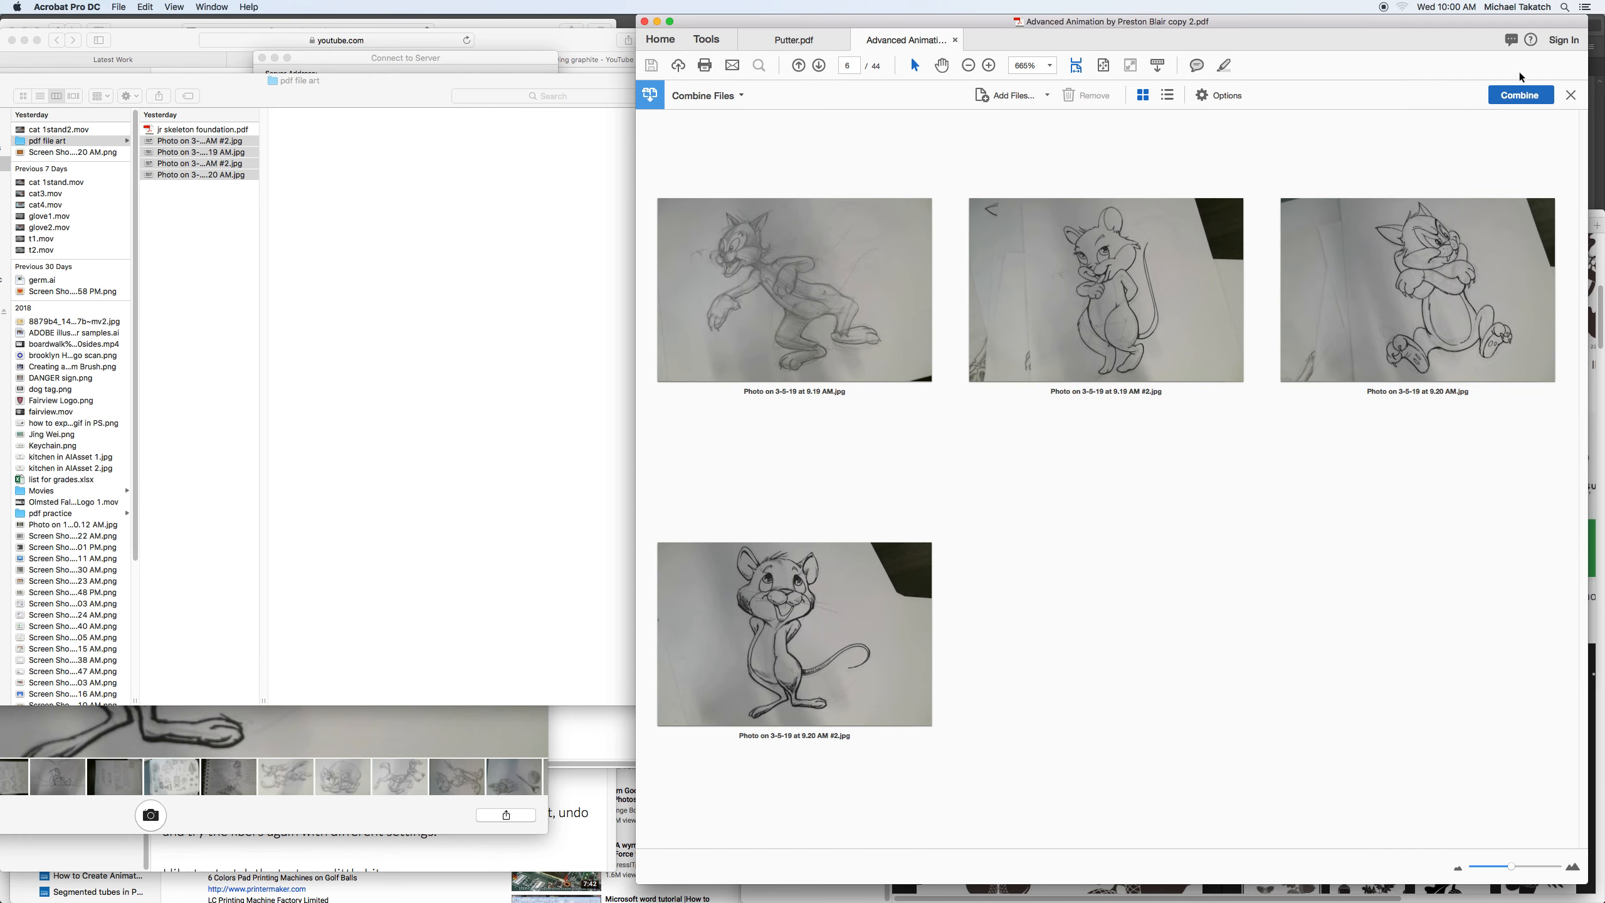
# Combine the four ordered photos into a single PDF
pyautogui.click(738, 94)
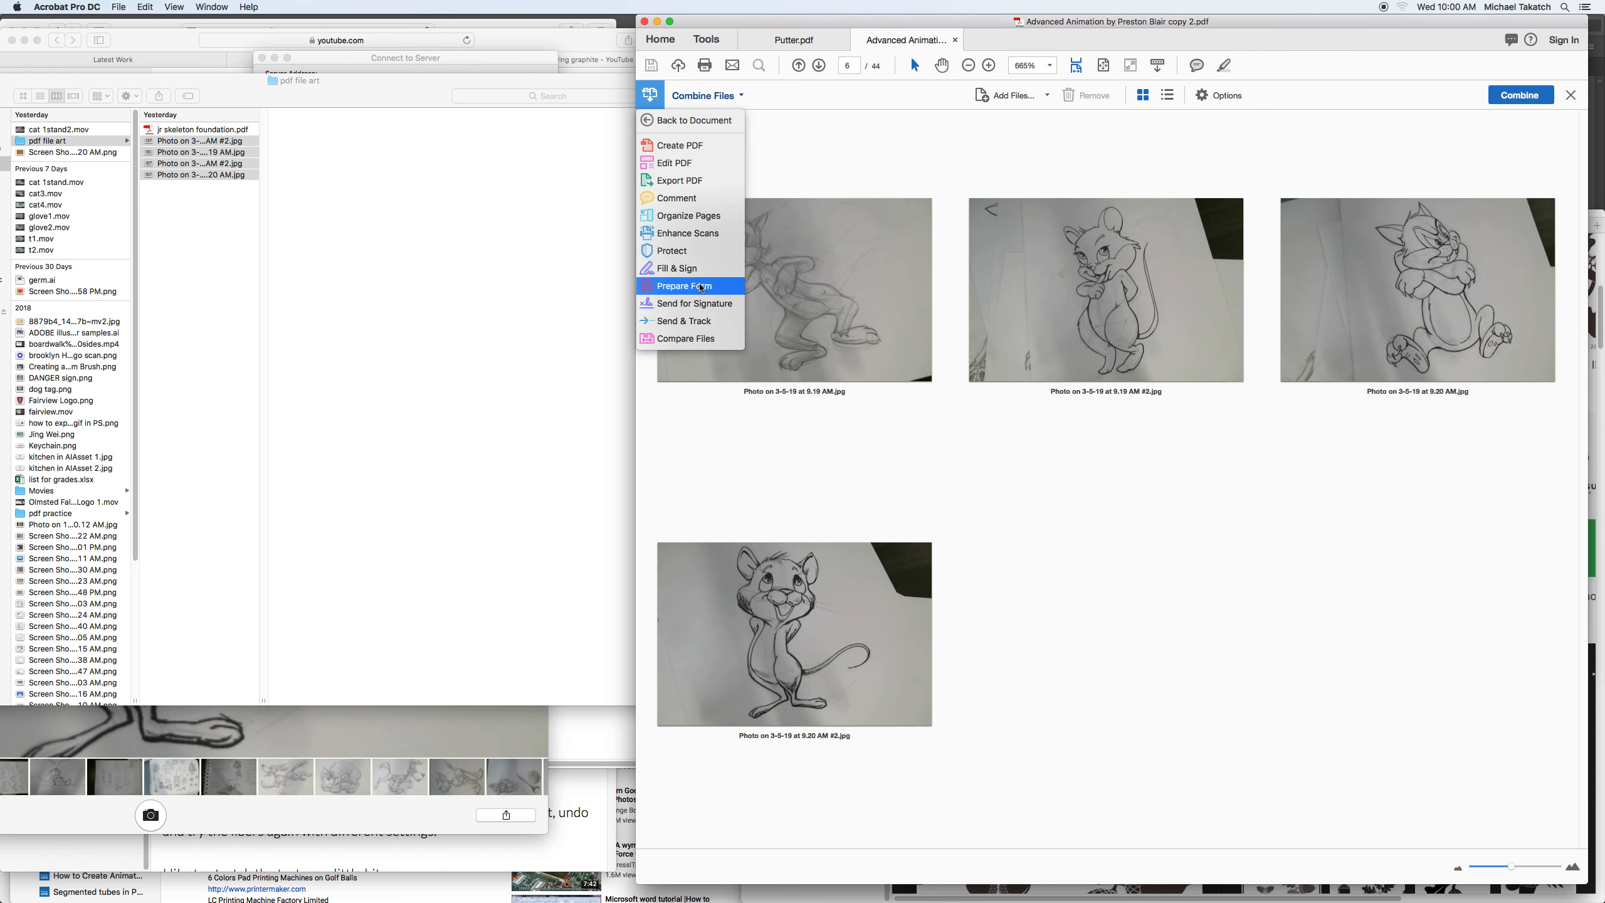
pyautogui.click(861, 132)
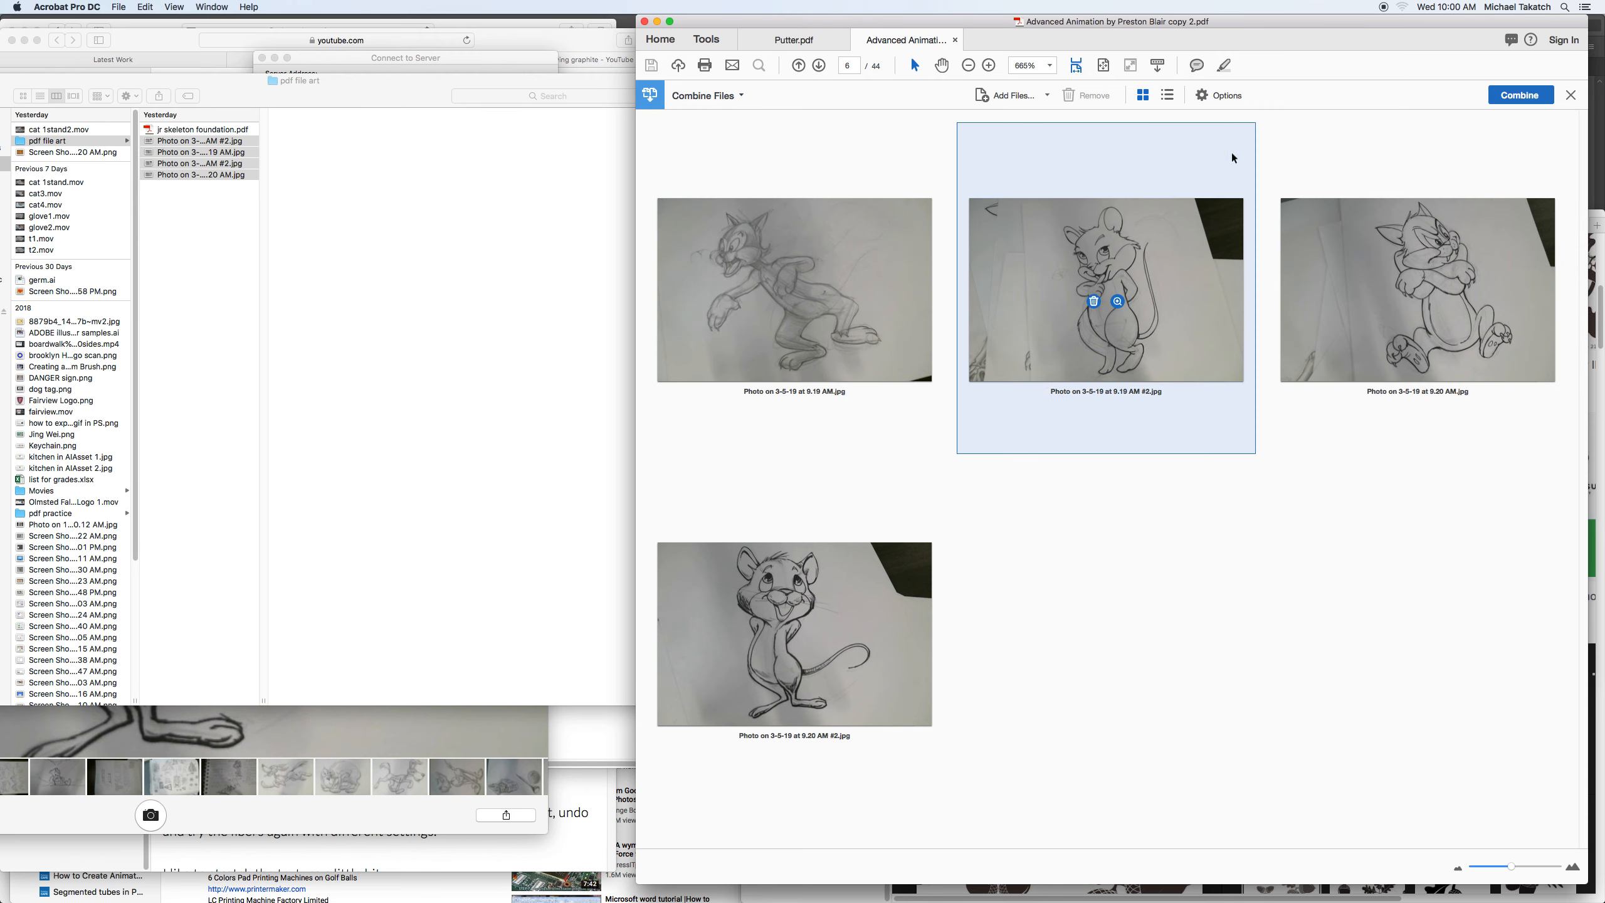
pyautogui.click(1515, 98)
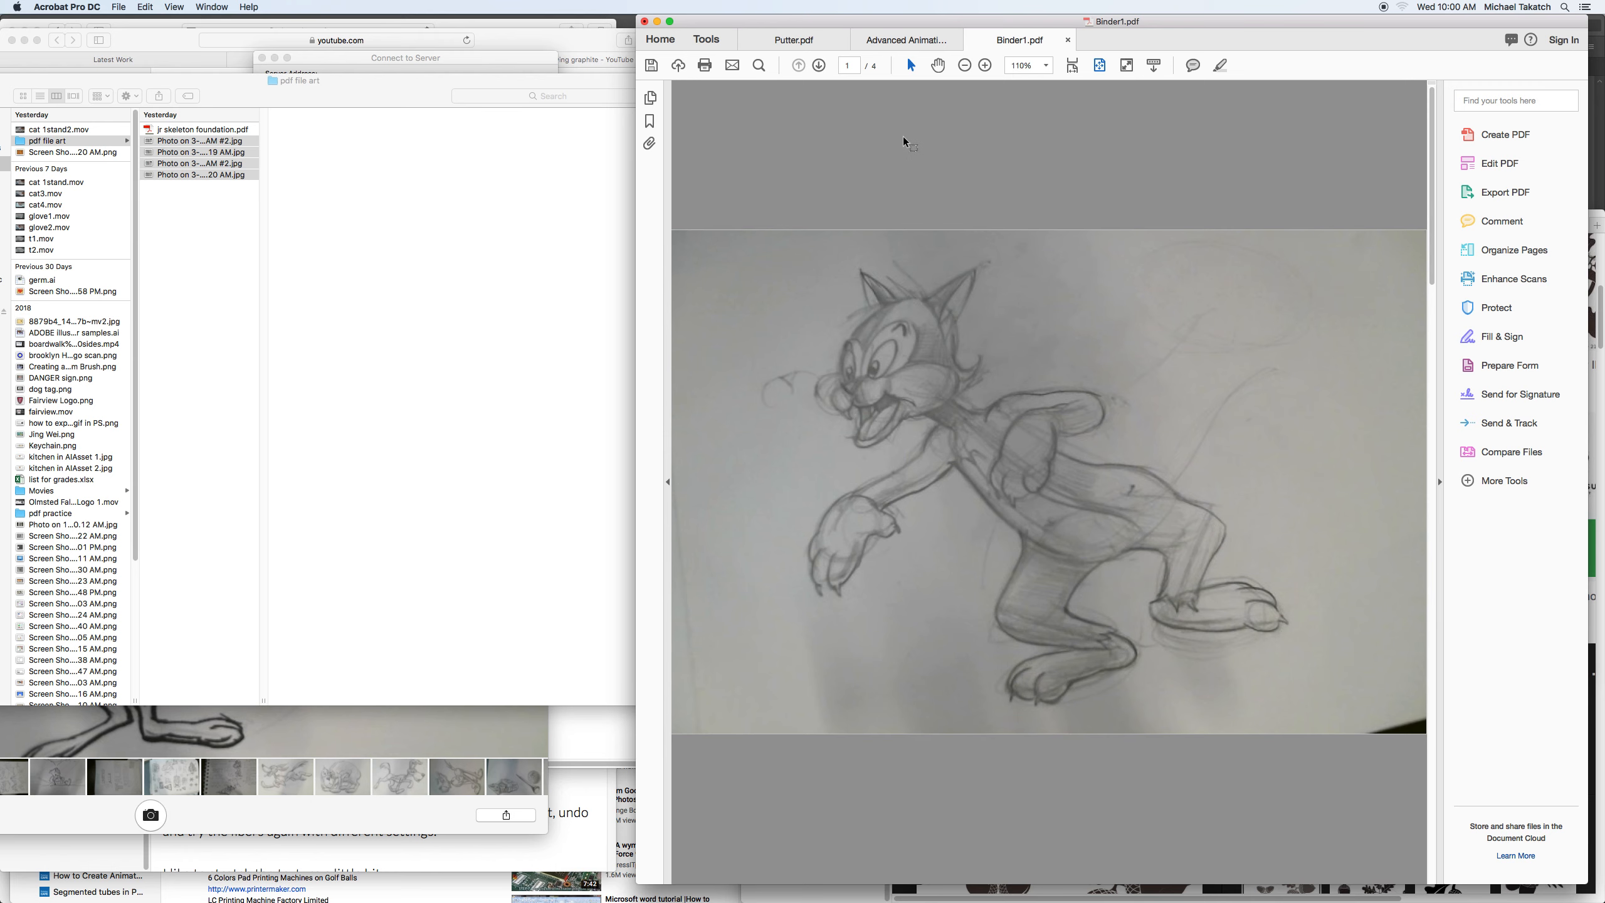
# Page through the combined PDF to page 4 to check the order of the drawings
pyautogui.click(818, 65)
pyautogui.click(818, 65)
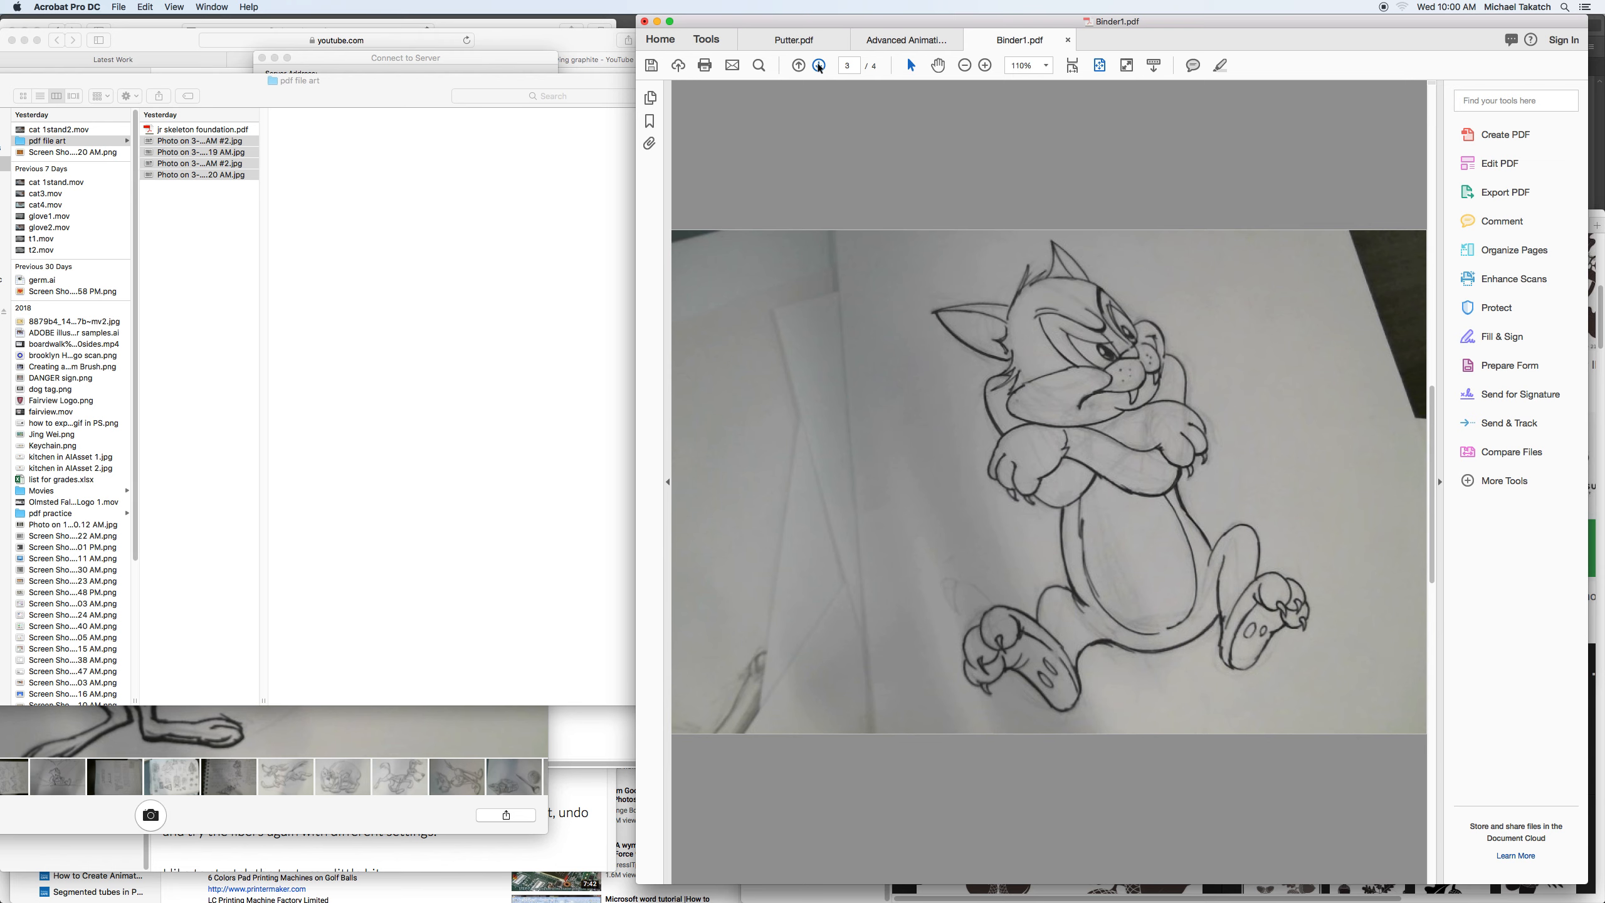
pyautogui.click(819, 66)
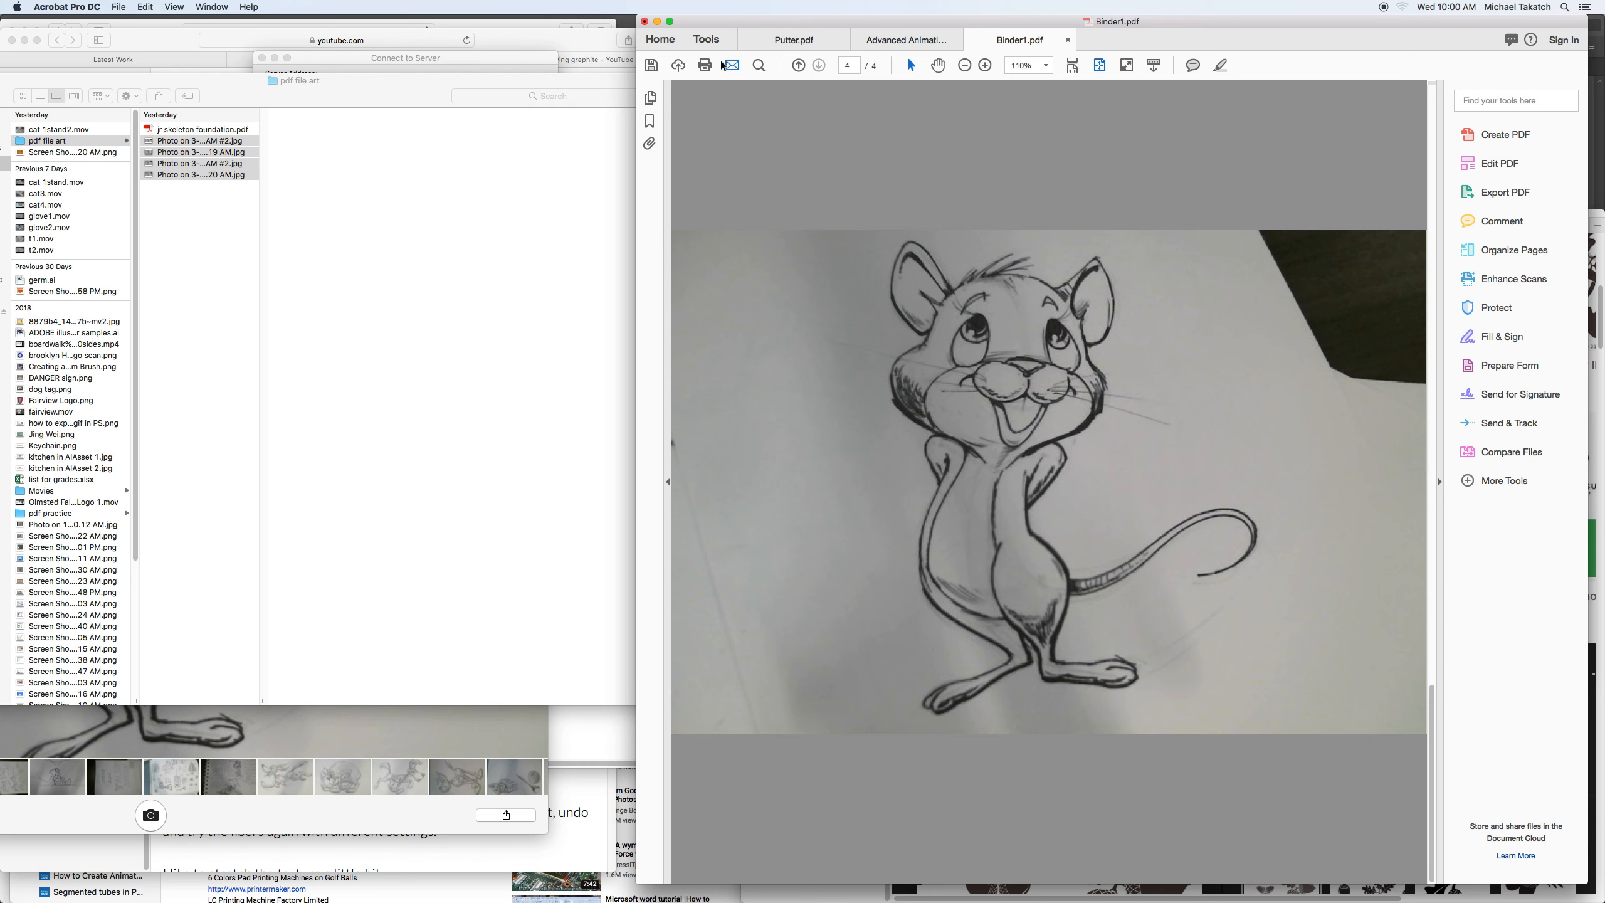
# Start saving the combined PDF with Reduce File Size enabled, choosing a different folder in the expanded file browser
pyautogui.click(119, 7)
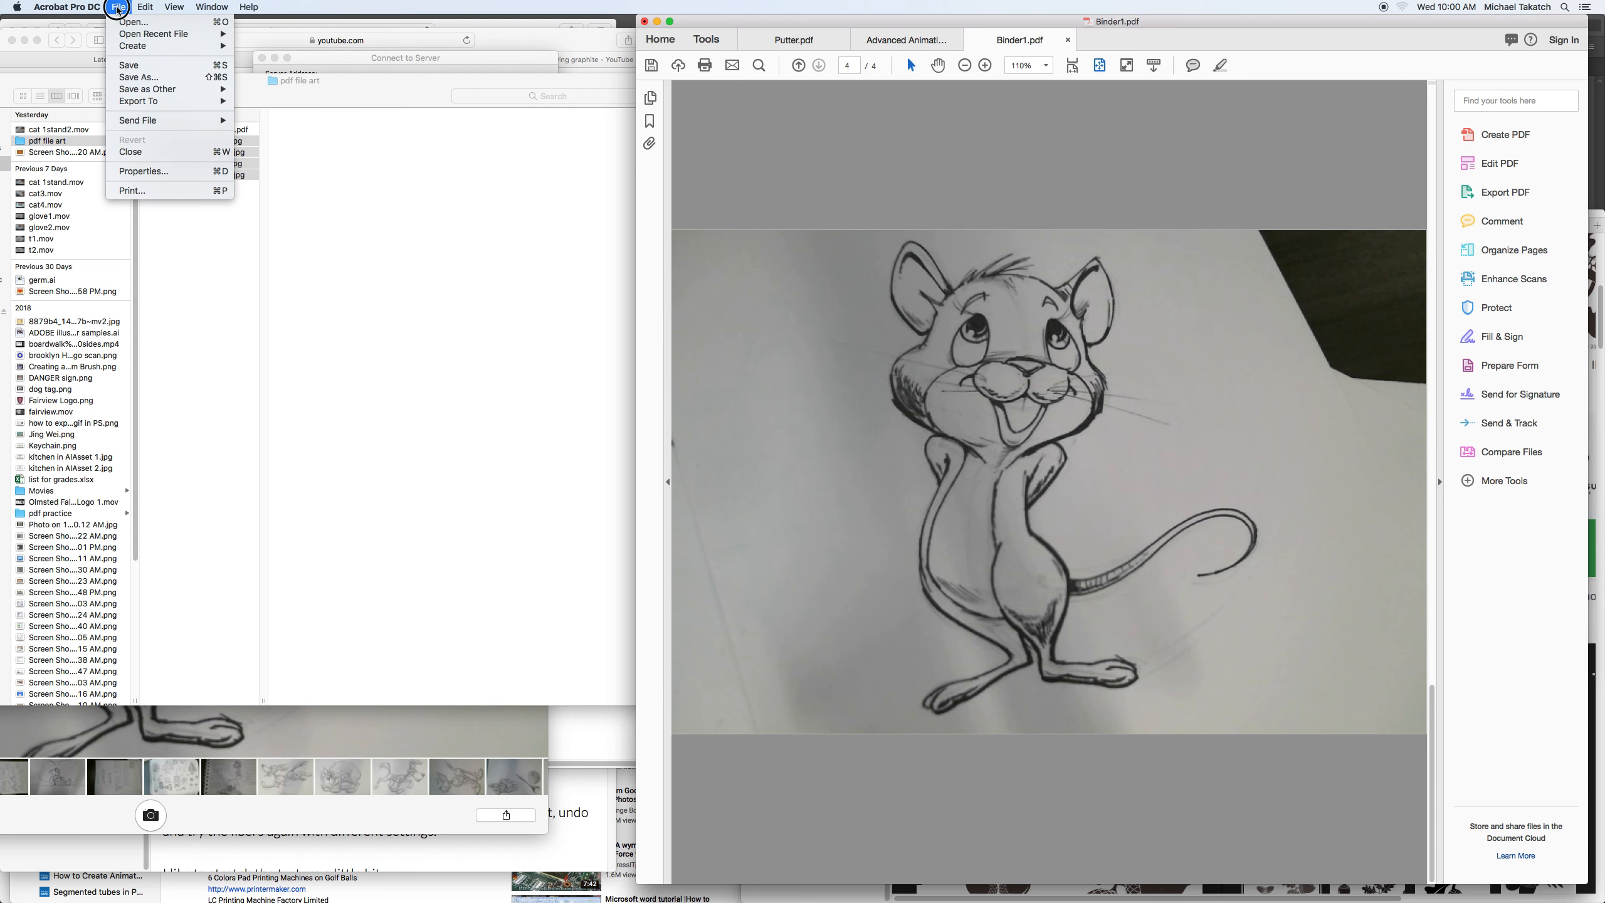
pyautogui.click(150, 66)
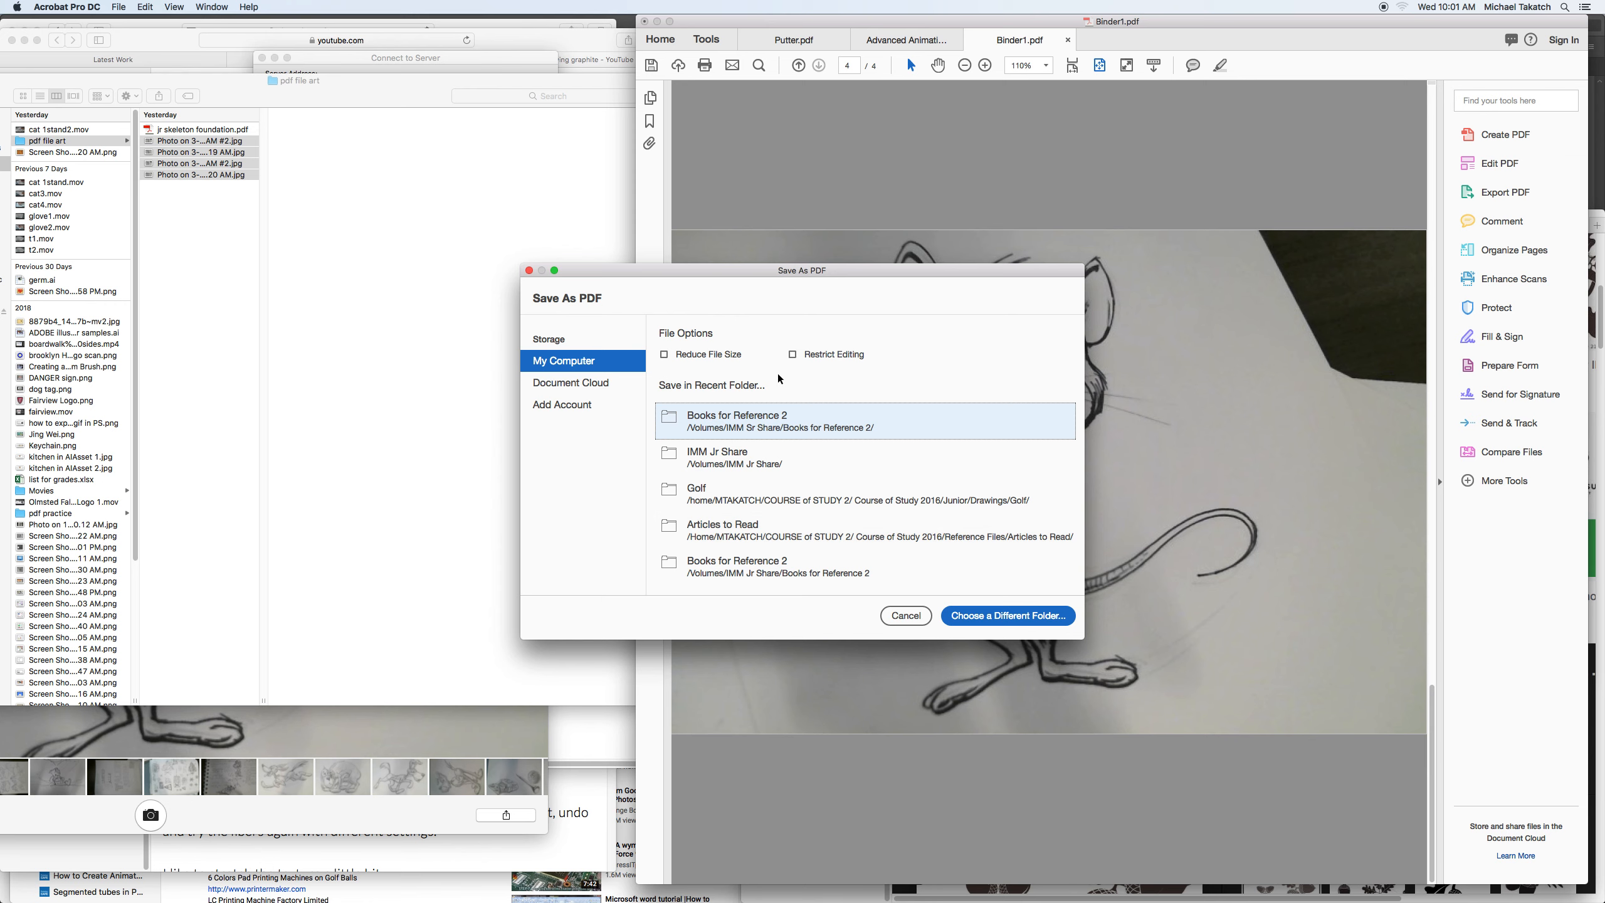
pyautogui.click(683, 354)
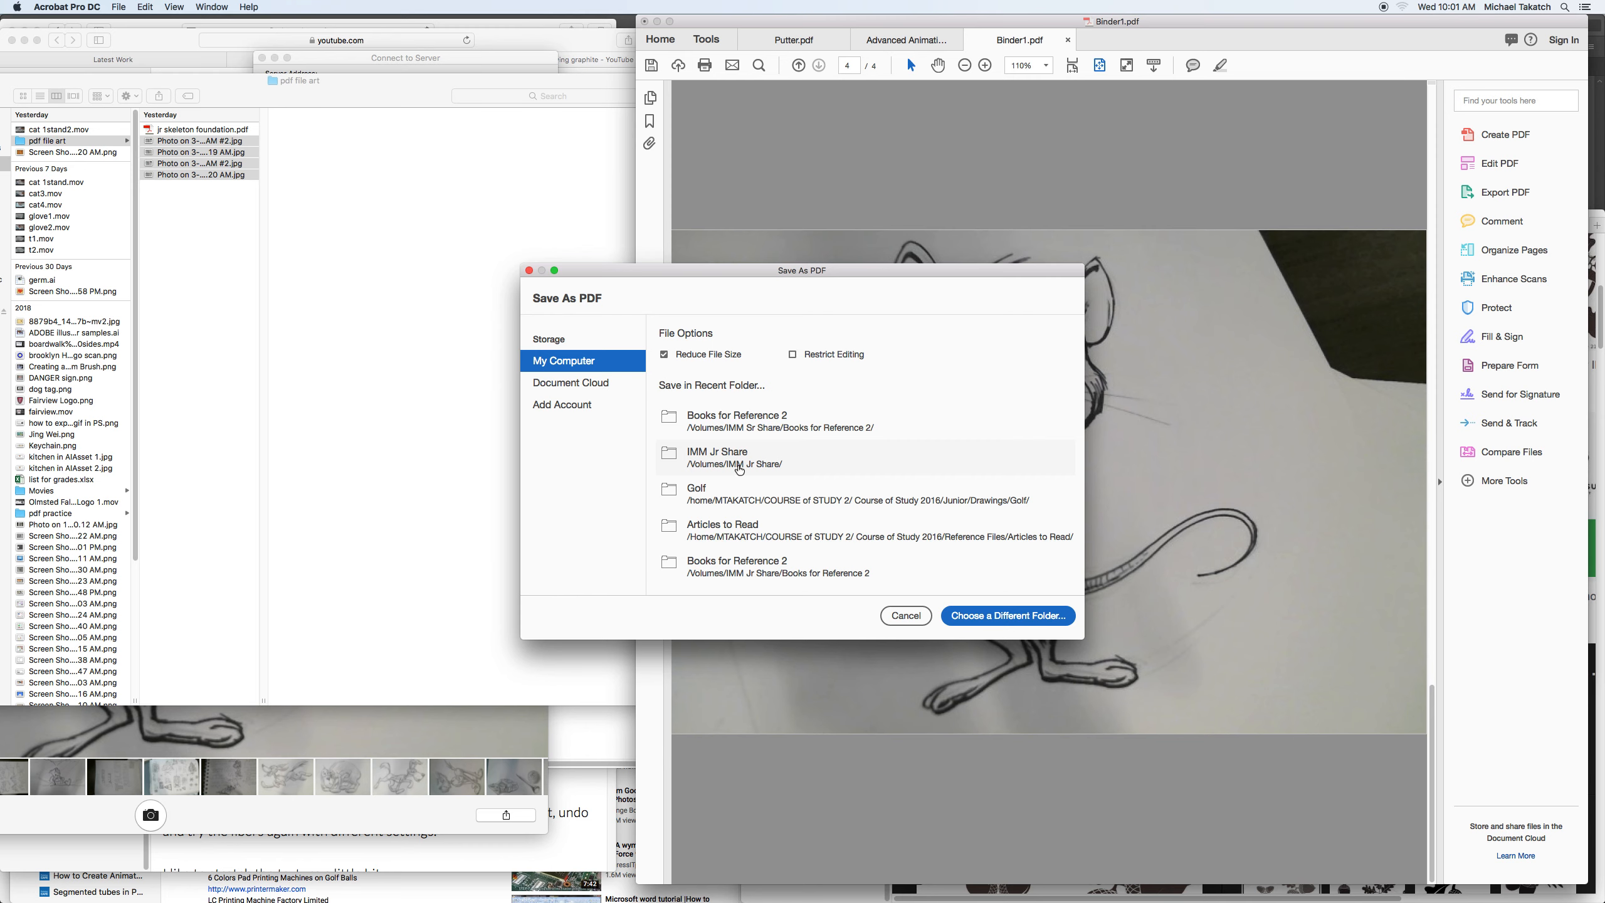
pyautogui.click(973, 615)
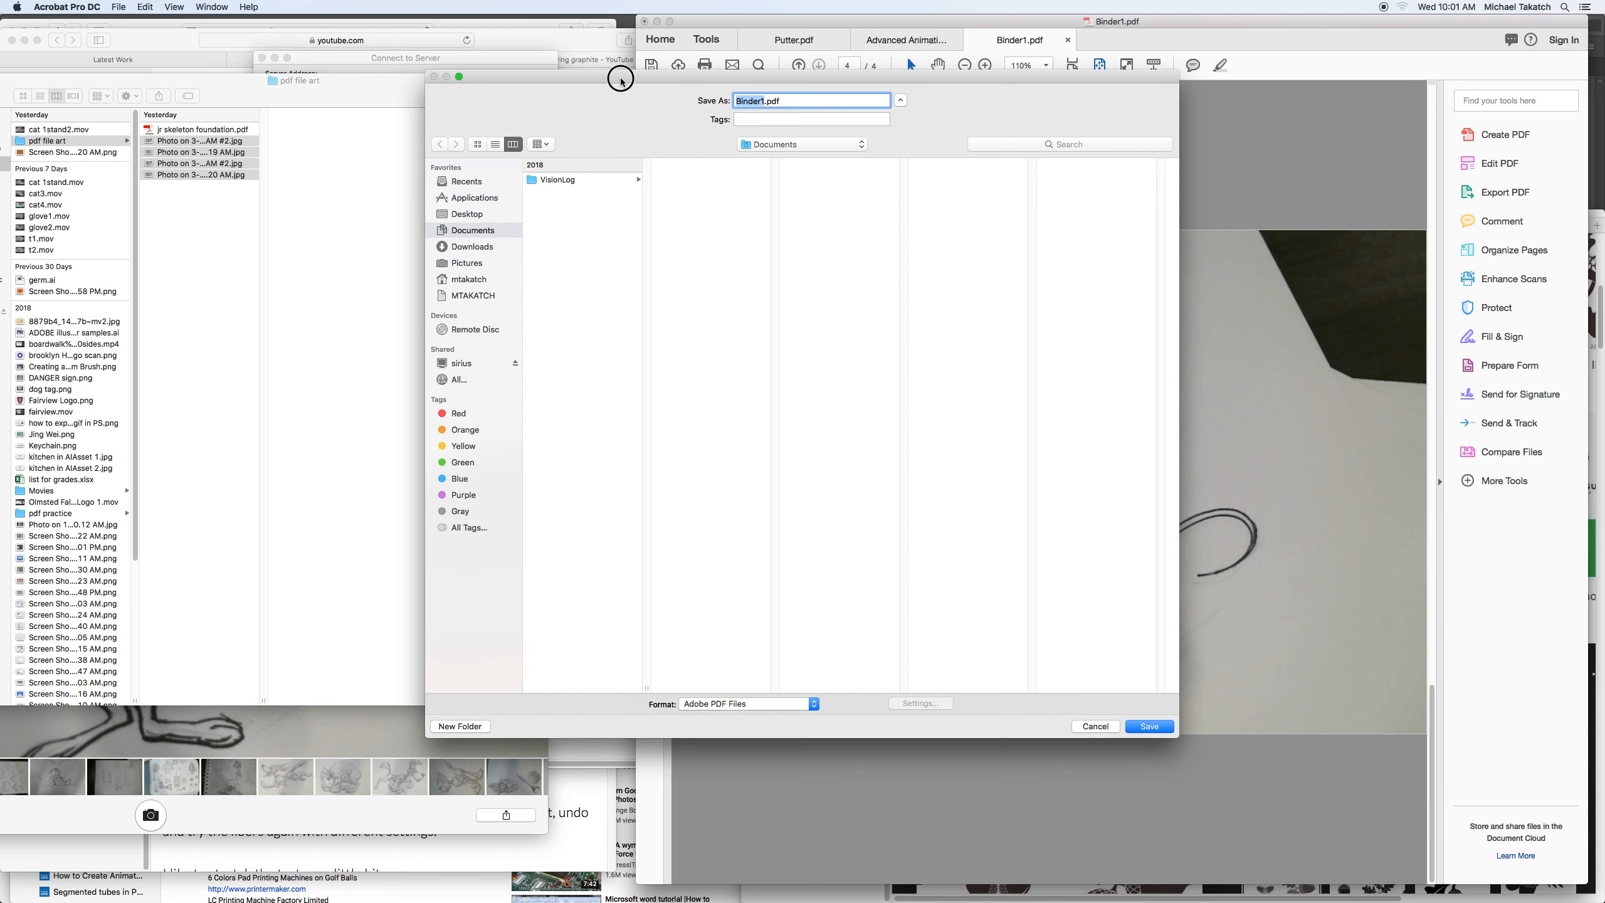
pyautogui.click(856, 123)
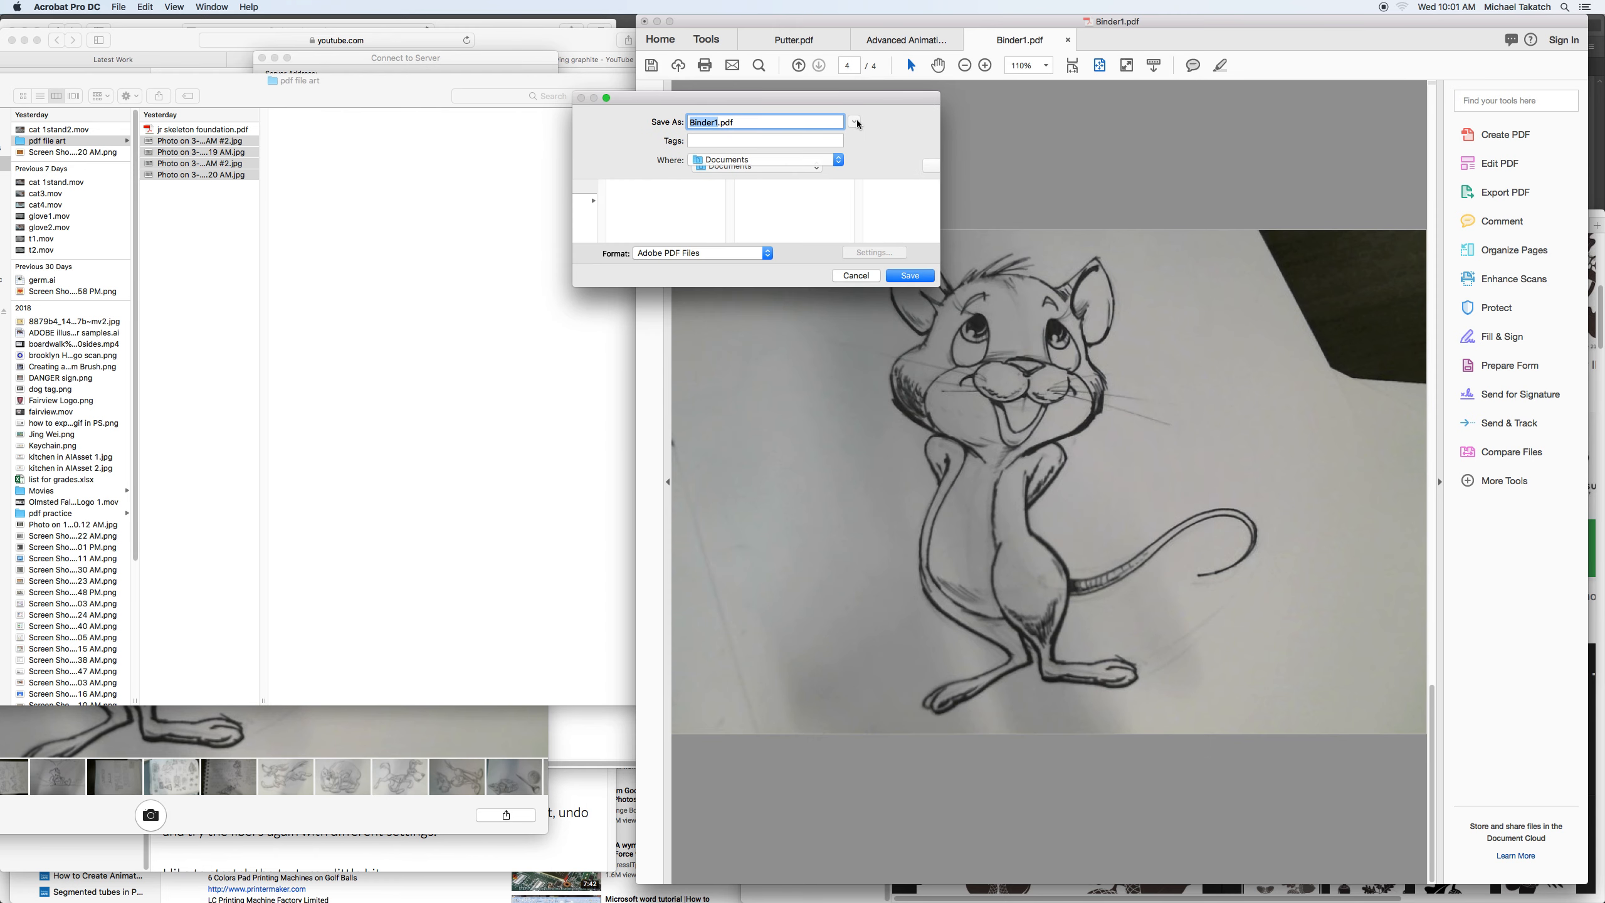
pyautogui.click(856, 123)
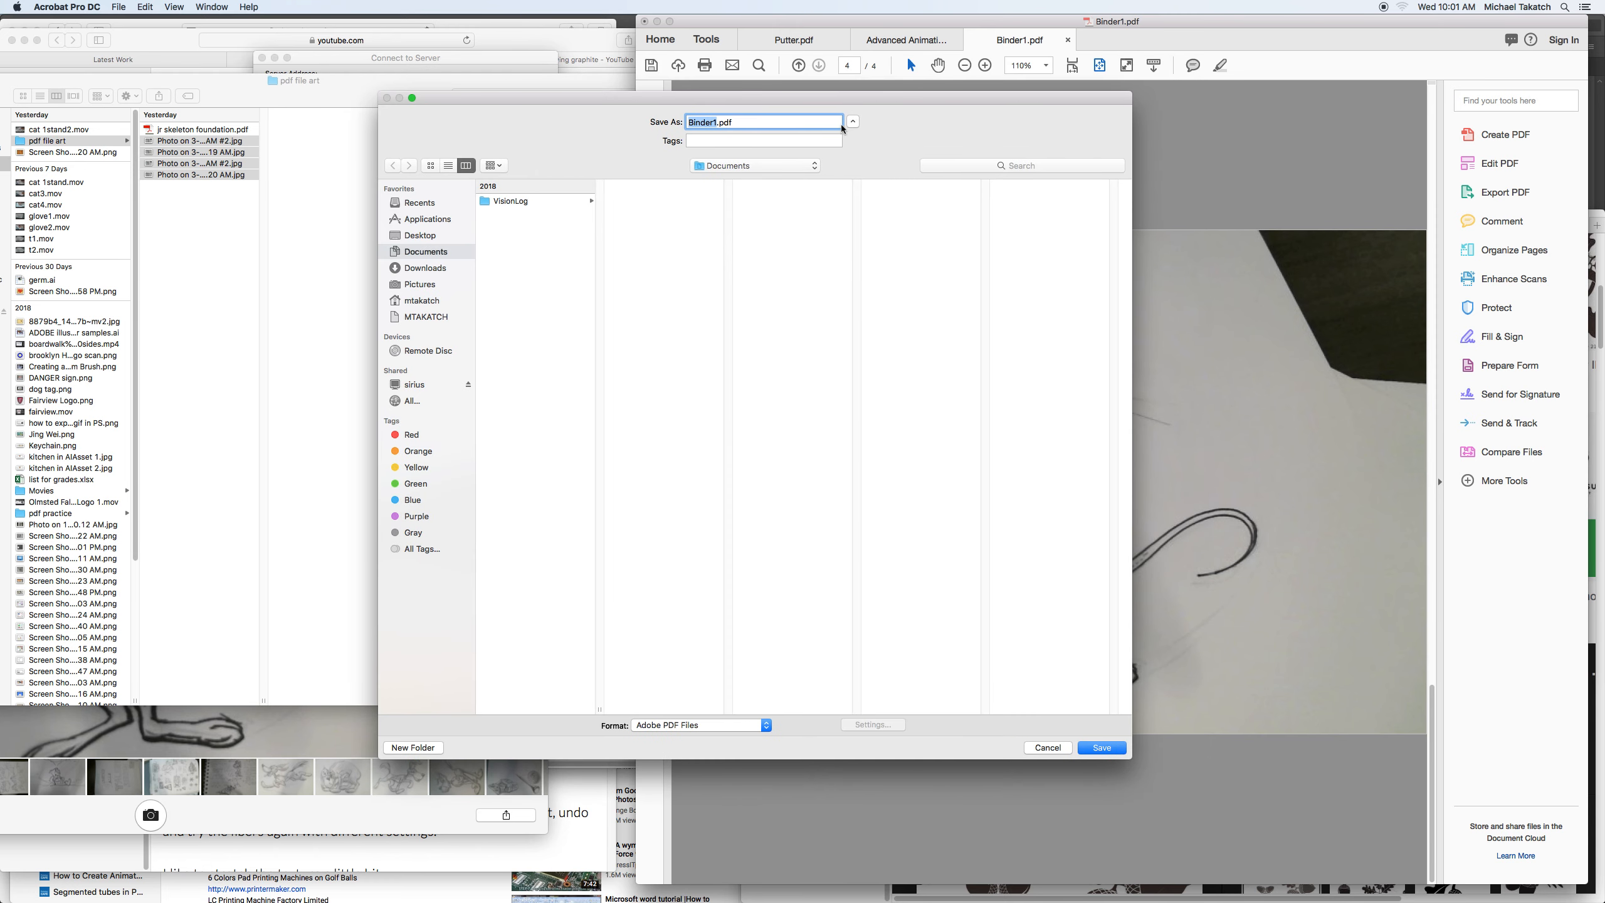
# Create a folder named PDF The Skeletal Foundation inside the Animation folder of IMM Jr Share on the sirius server
pyautogui.click(430, 385)
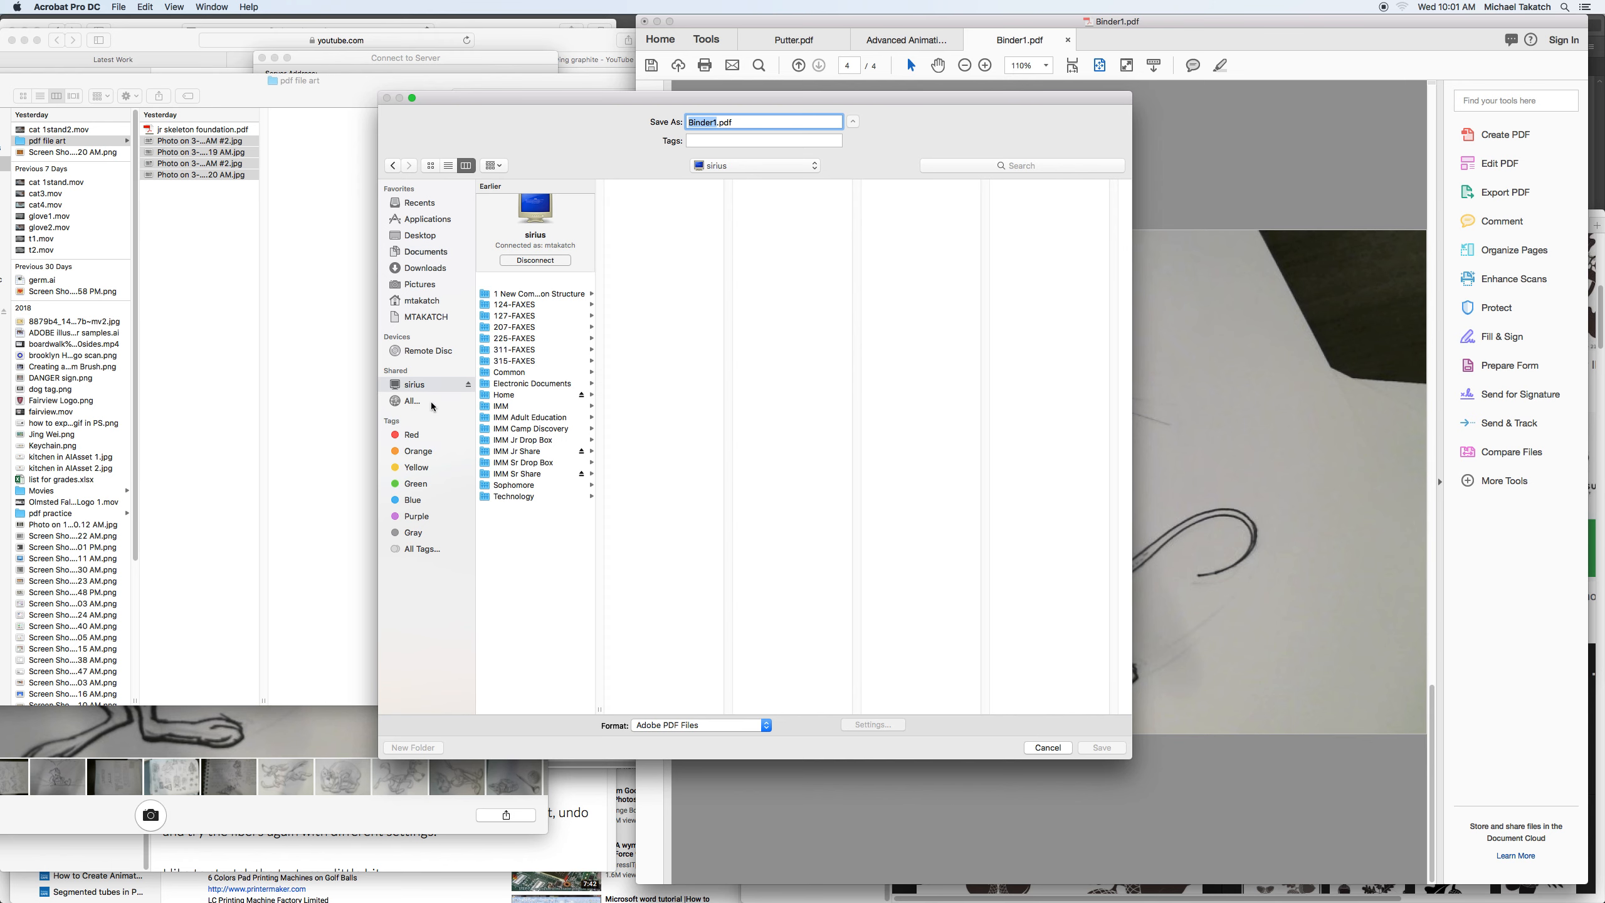
pyautogui.click(533, 451)
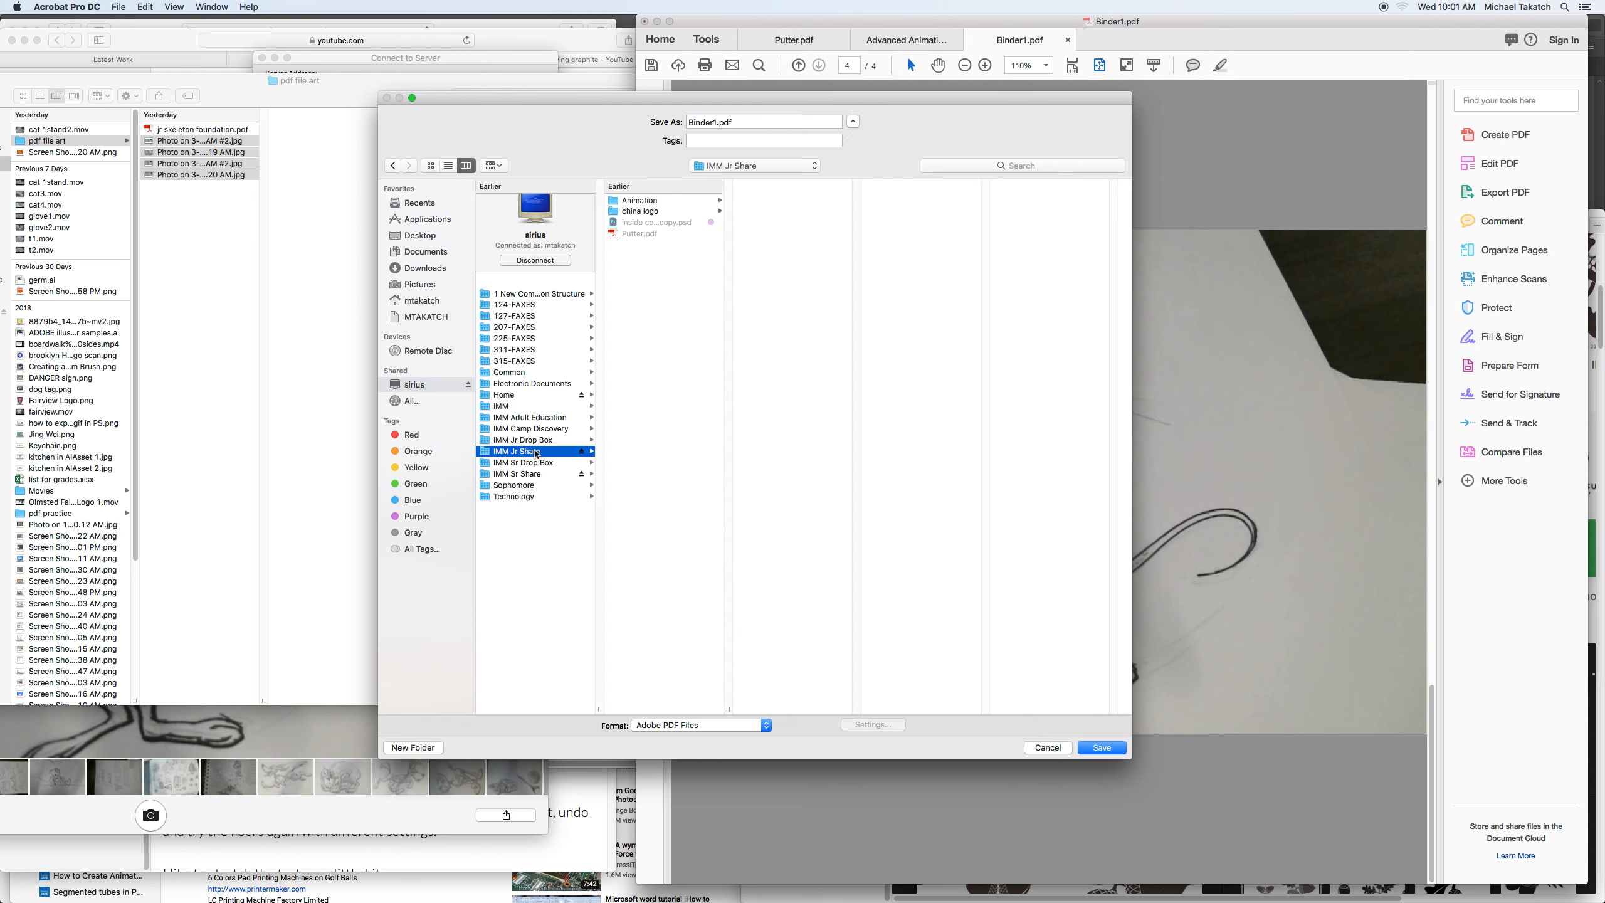
pyautogui.click(656, 200)
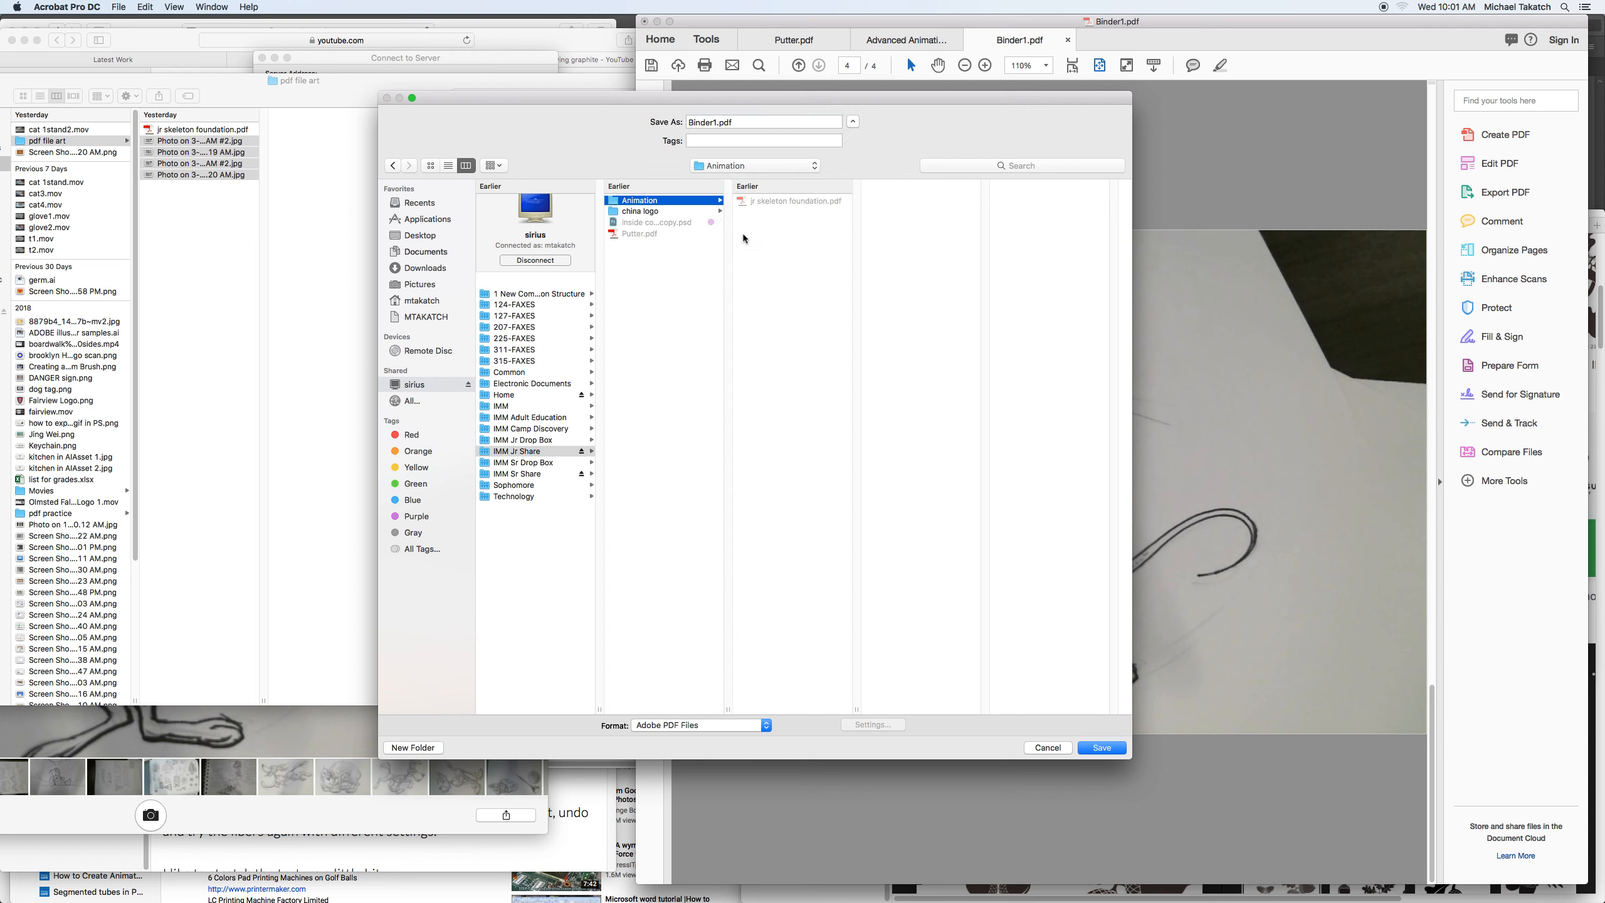
pyautogui.click(433, 749)
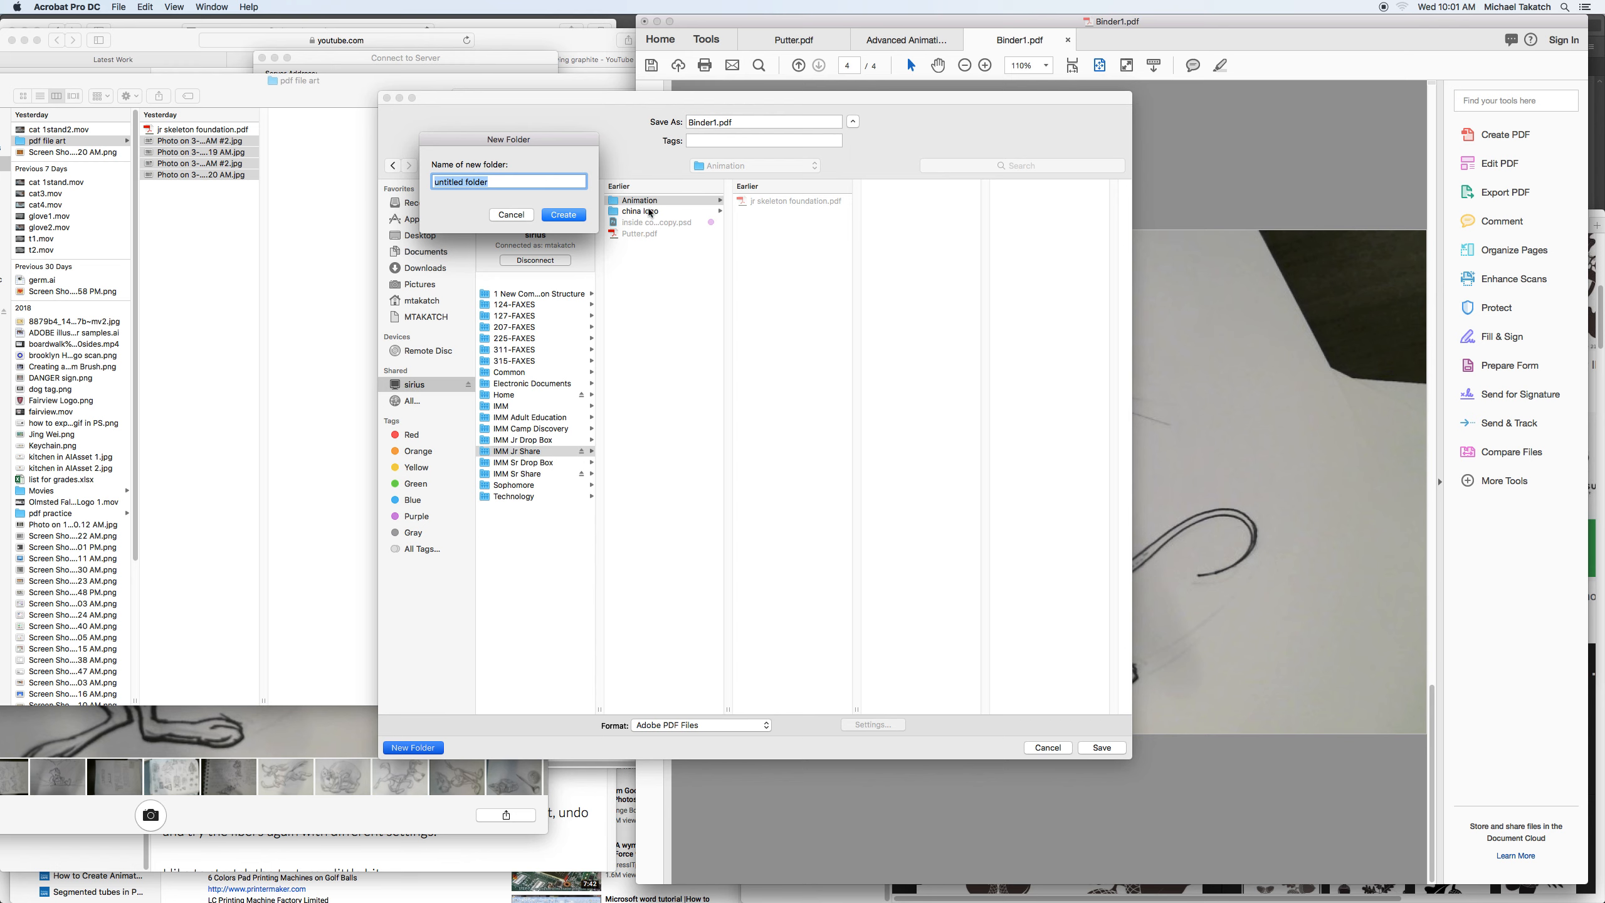
pyautogui.write('PDF The Skeletal Foundation')
pyautogui.click(571, 219)
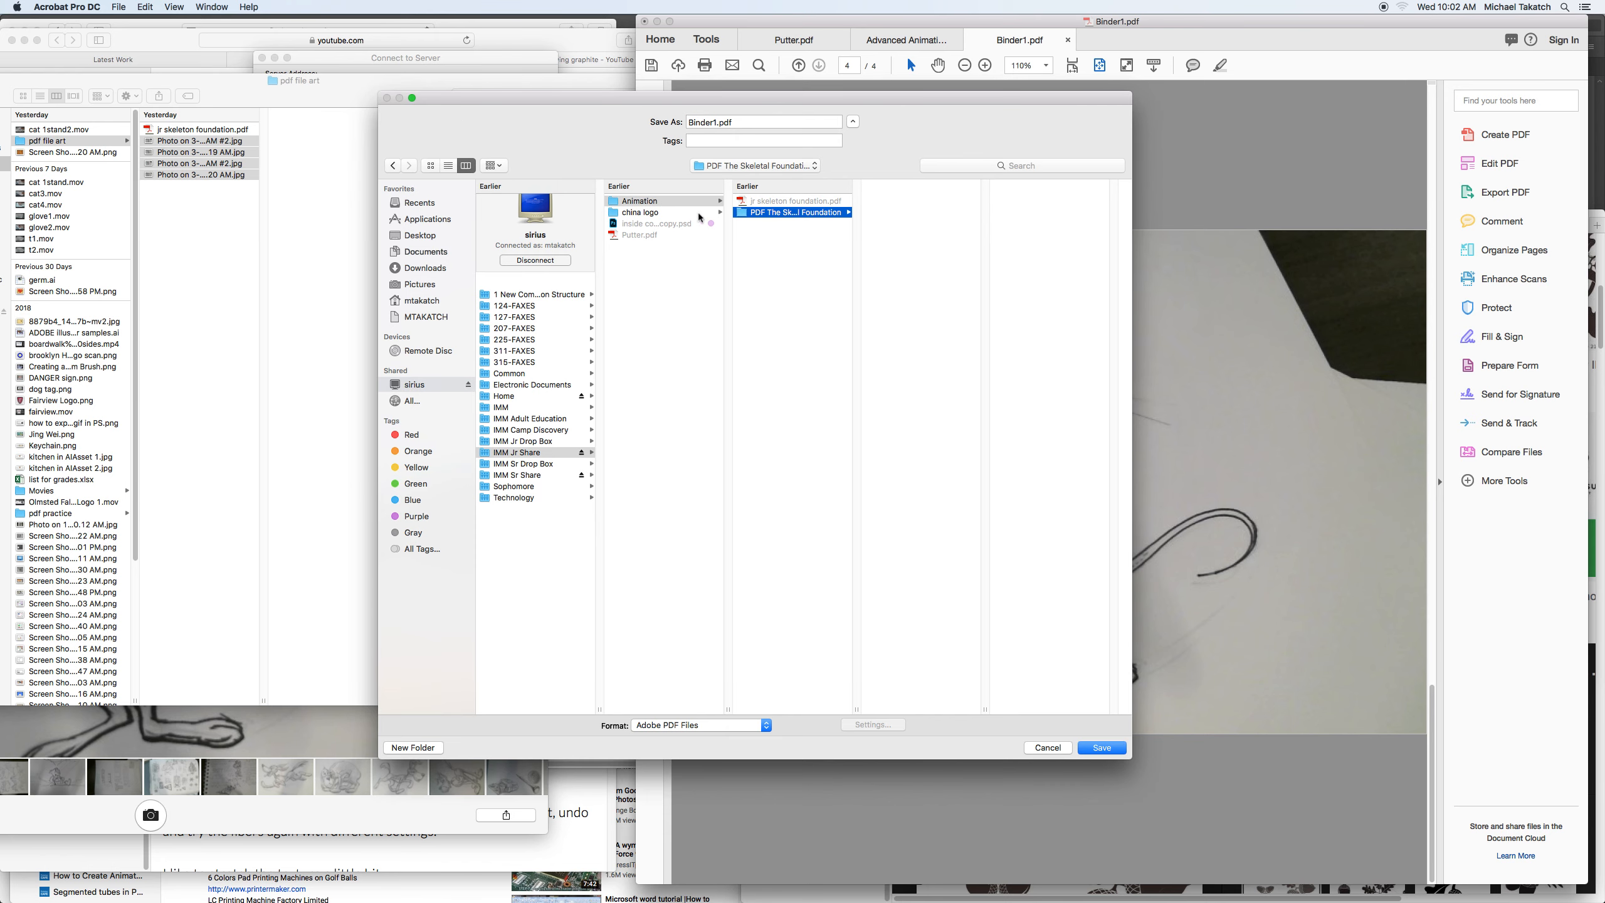
# Name the PDF with the author's surname followed by "sample the skeletal foundation" and save it in the new folder
pyautogui.tripleClick(735, 121)
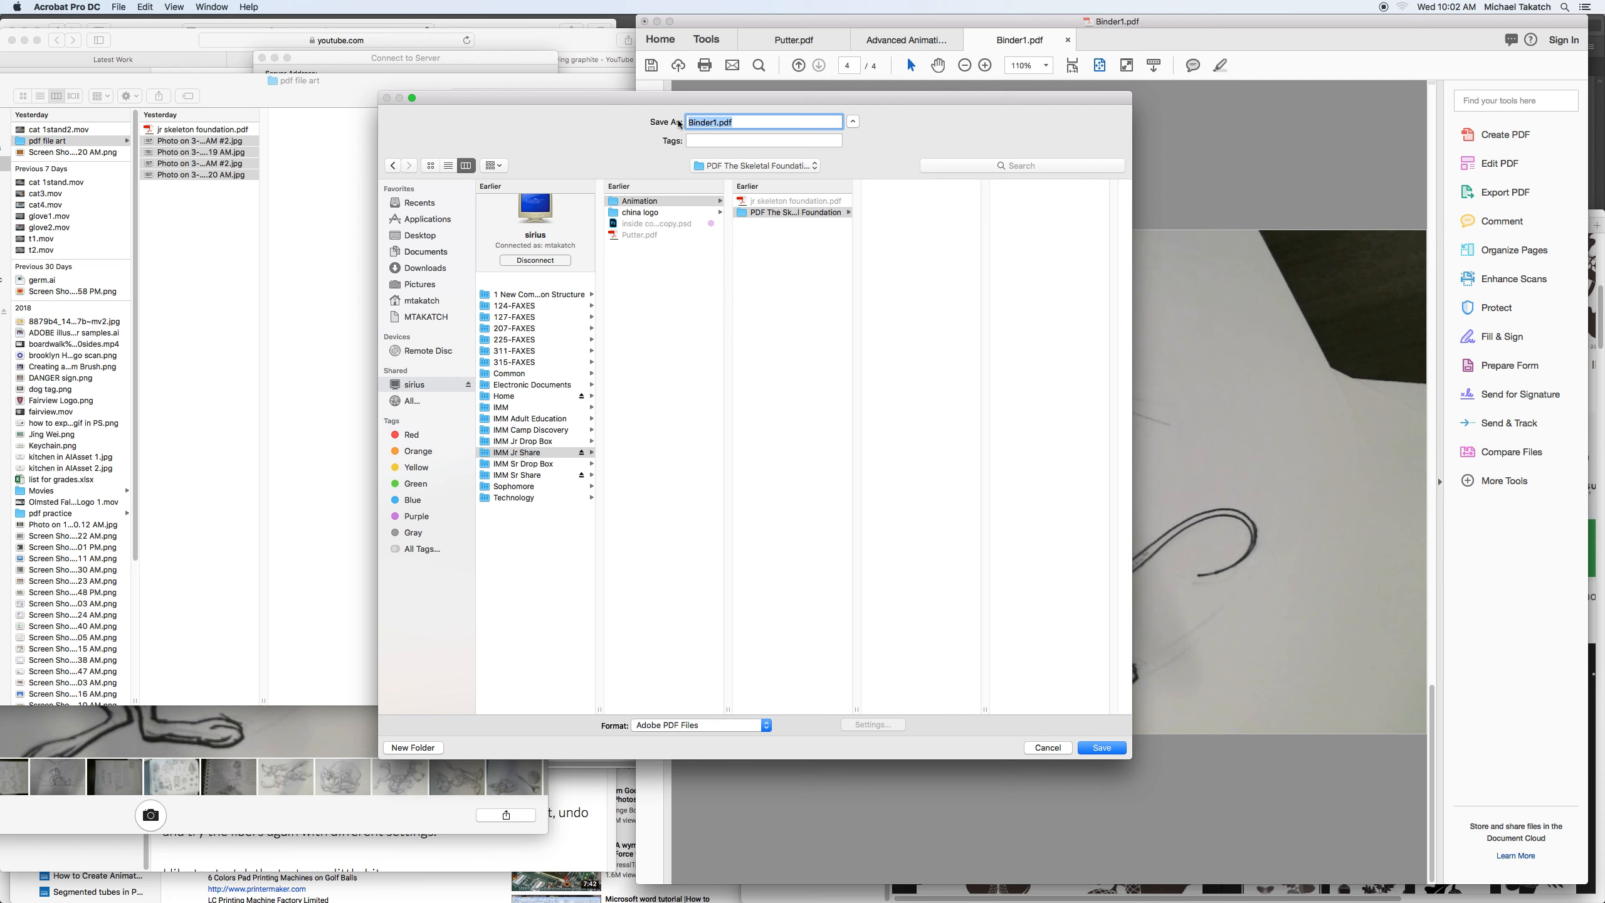
pyautogui.write('Takatch sample the skeletal foundation')
pyautogui.click(1103, 749)
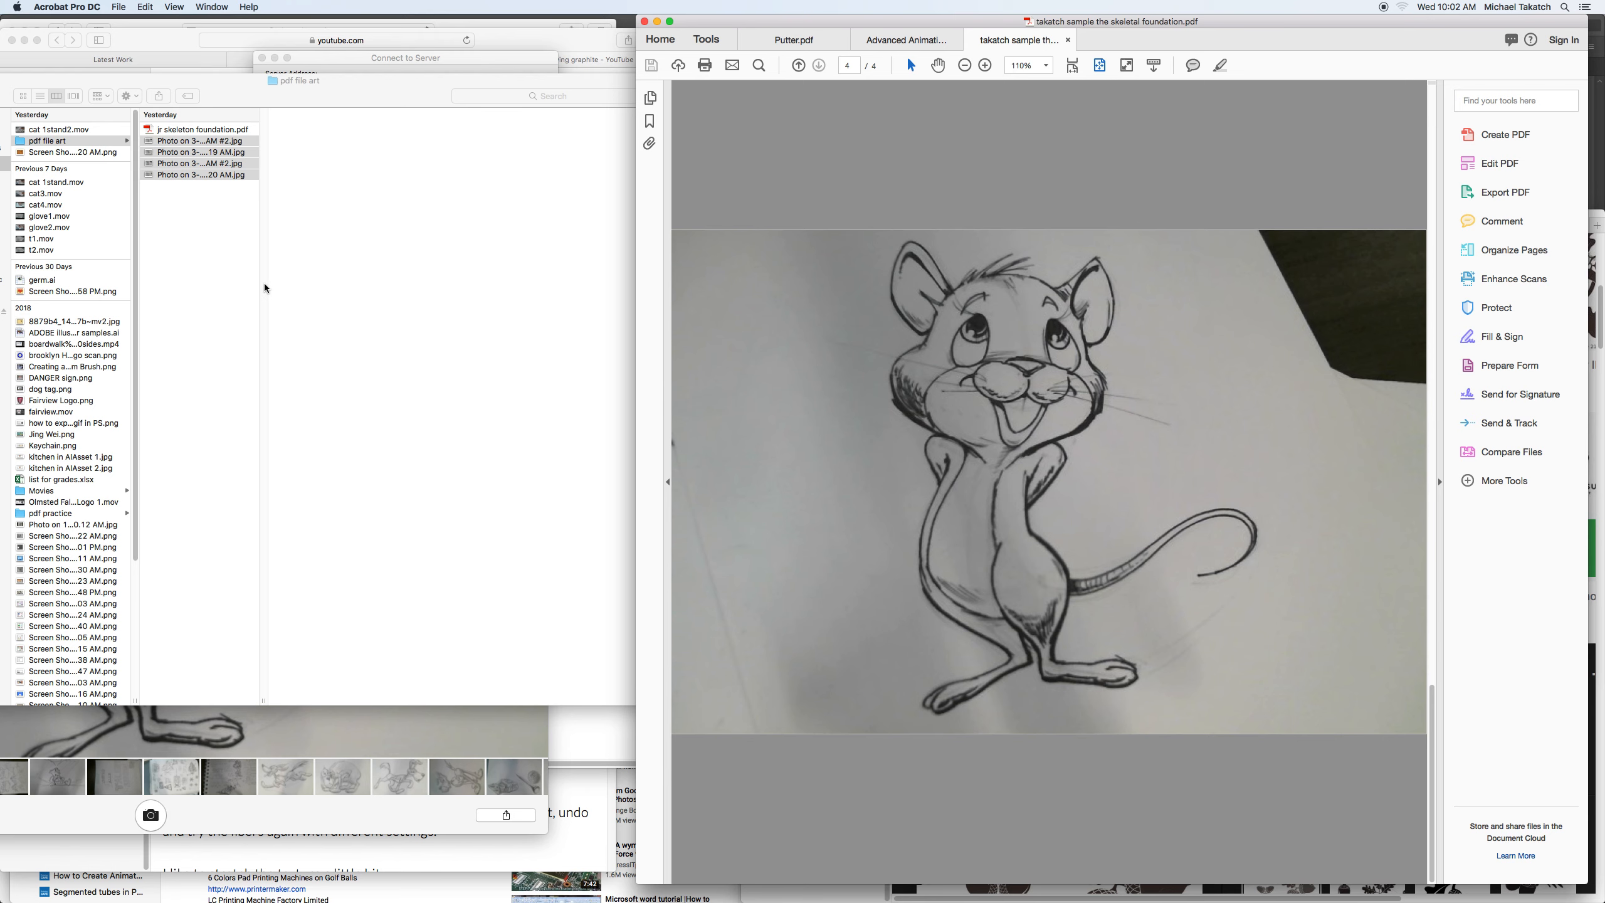
# Switch to Finder and locate the saved PDF on sirius in IMM Jr Share, Animation, PDF The Skeletal Foundation
pyautogui.click(218, 105)
pyautogui.moveTo(229, 81); pyautogui.dragTo(311, 85)
pyautogui.click(63, 315)
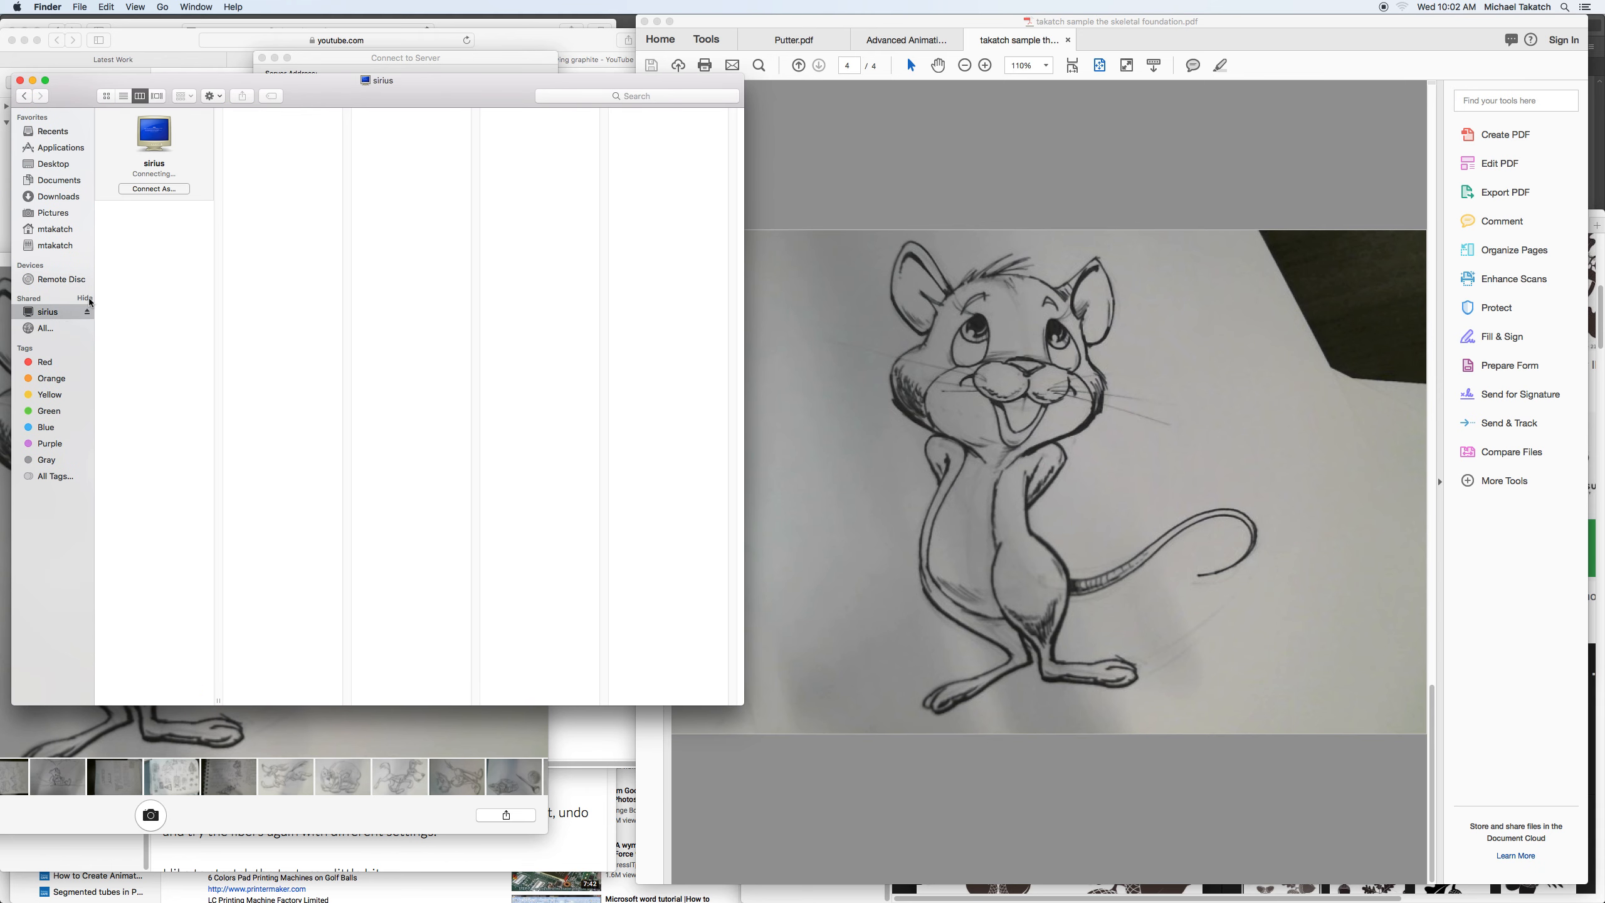
pyautogui.click(136, 366)
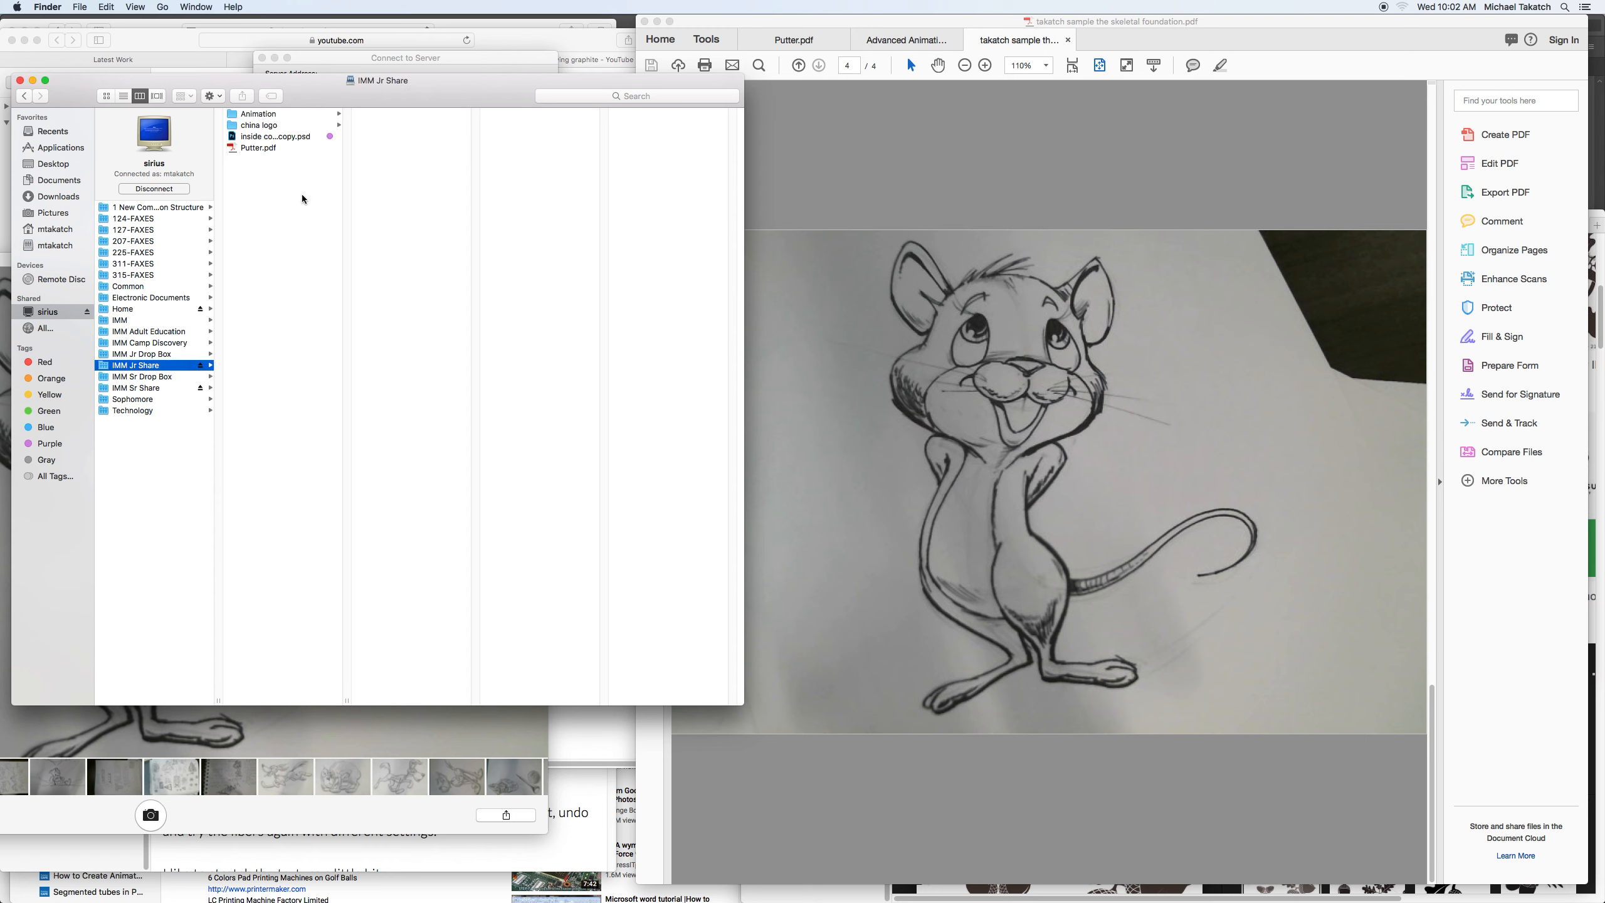
pyautogui.click(275, 116)
pyautogui.click(379, 126)
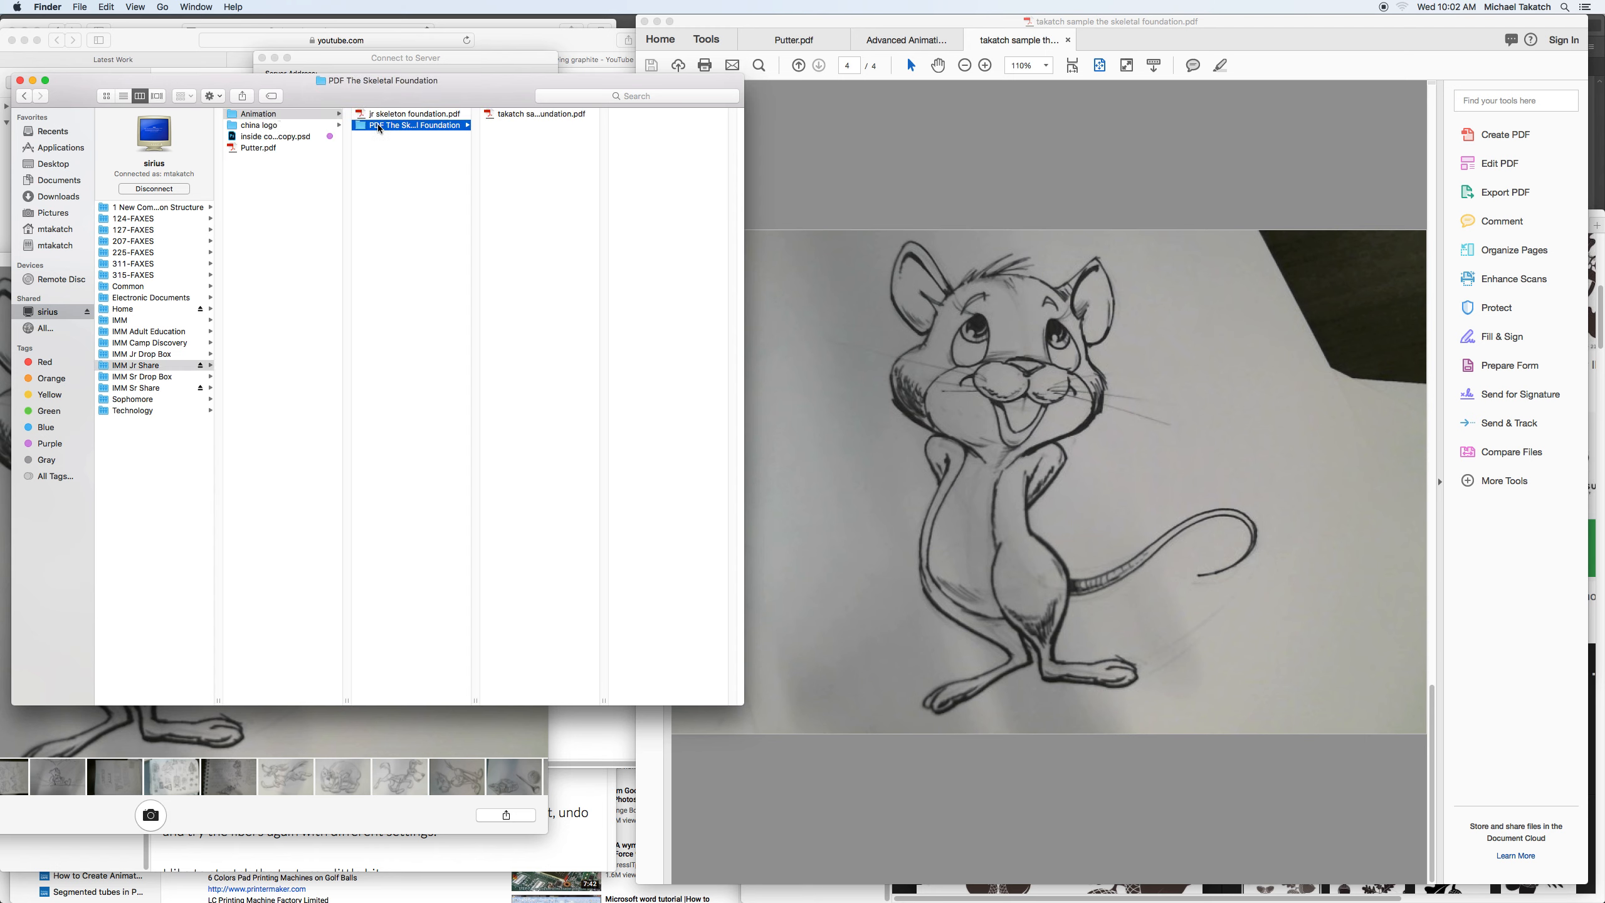
pyautogui.click(517, 119)
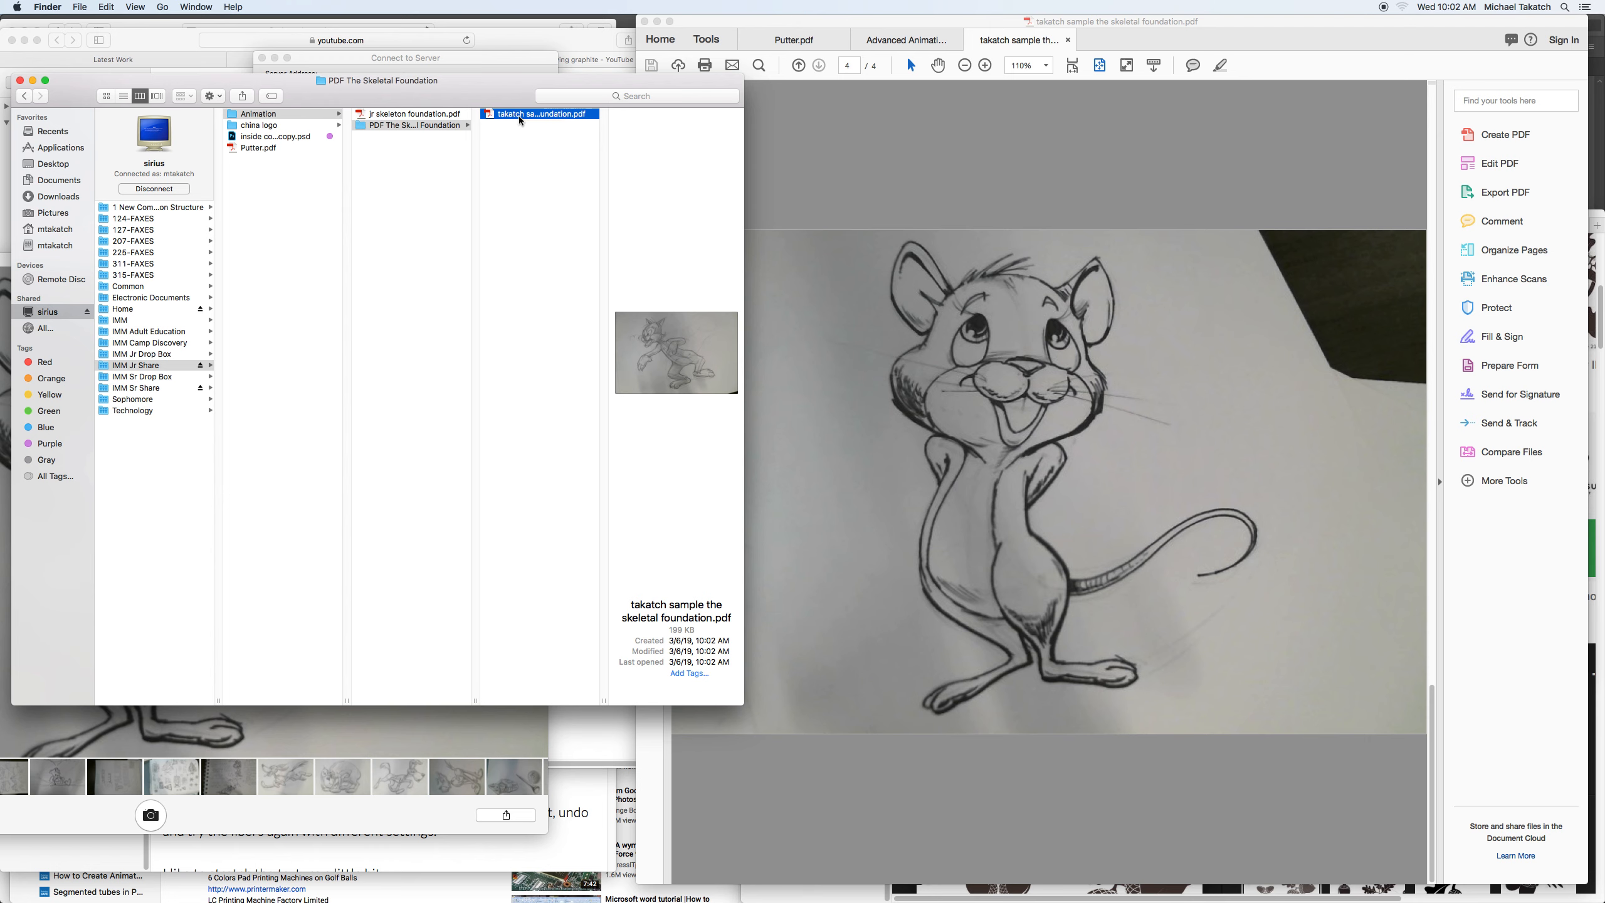
# Preview the saved PDF's pages in the file preview and in Quick Look, going through to the fourth drawing
pyautogui.click(686, 377)
pyautogui.click(687, 380)
pyautogui.click(688, 381)
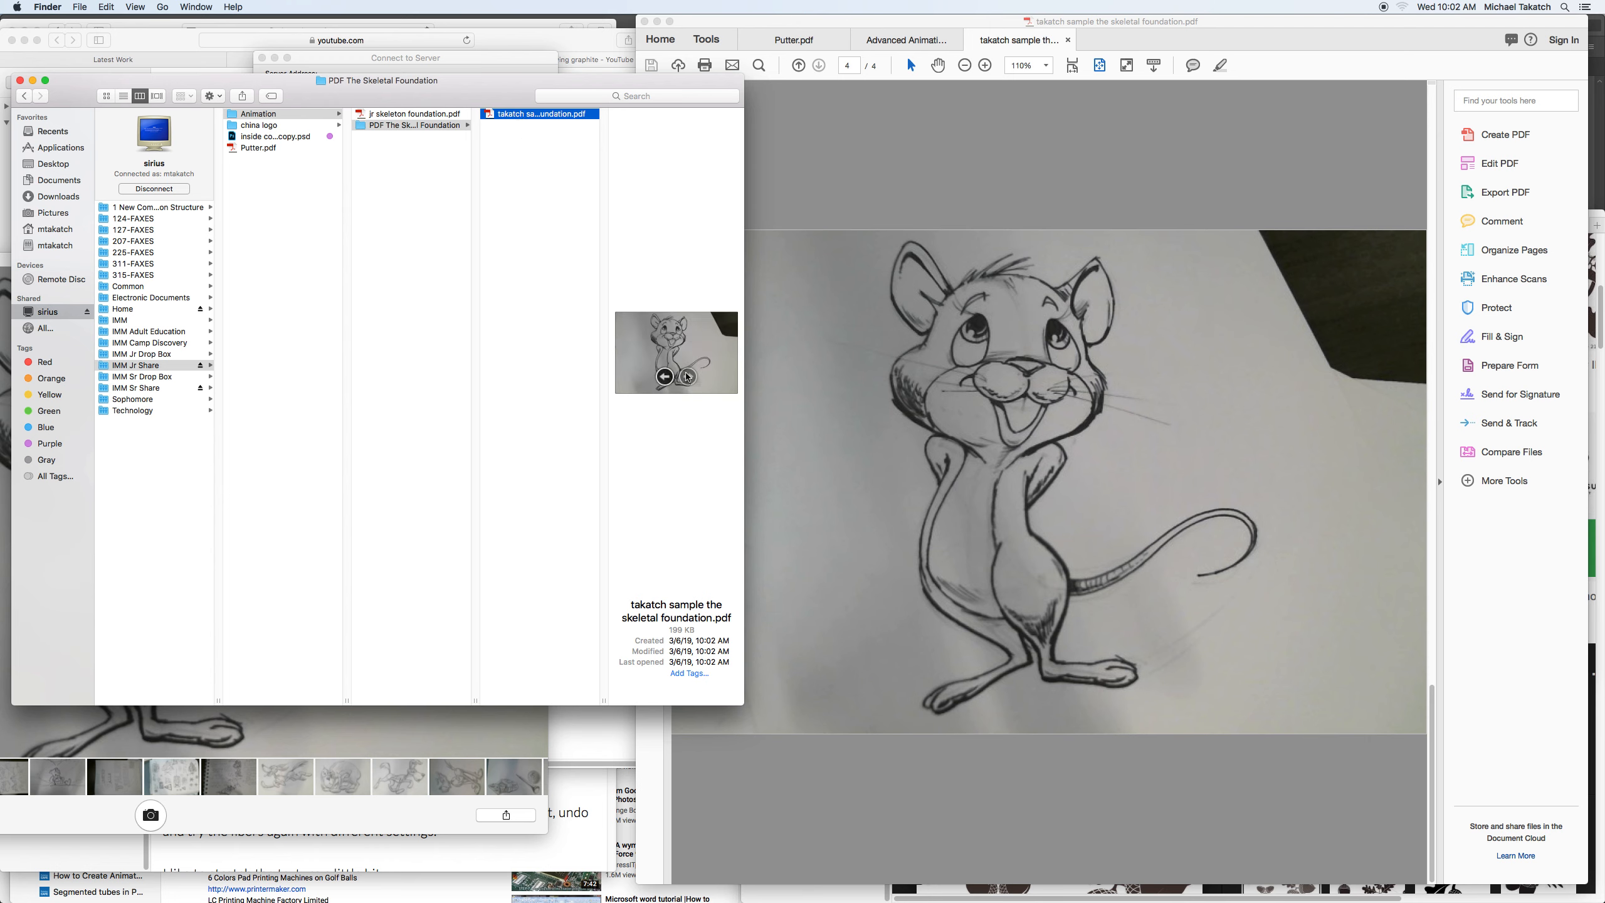
pyautogui.press('space')
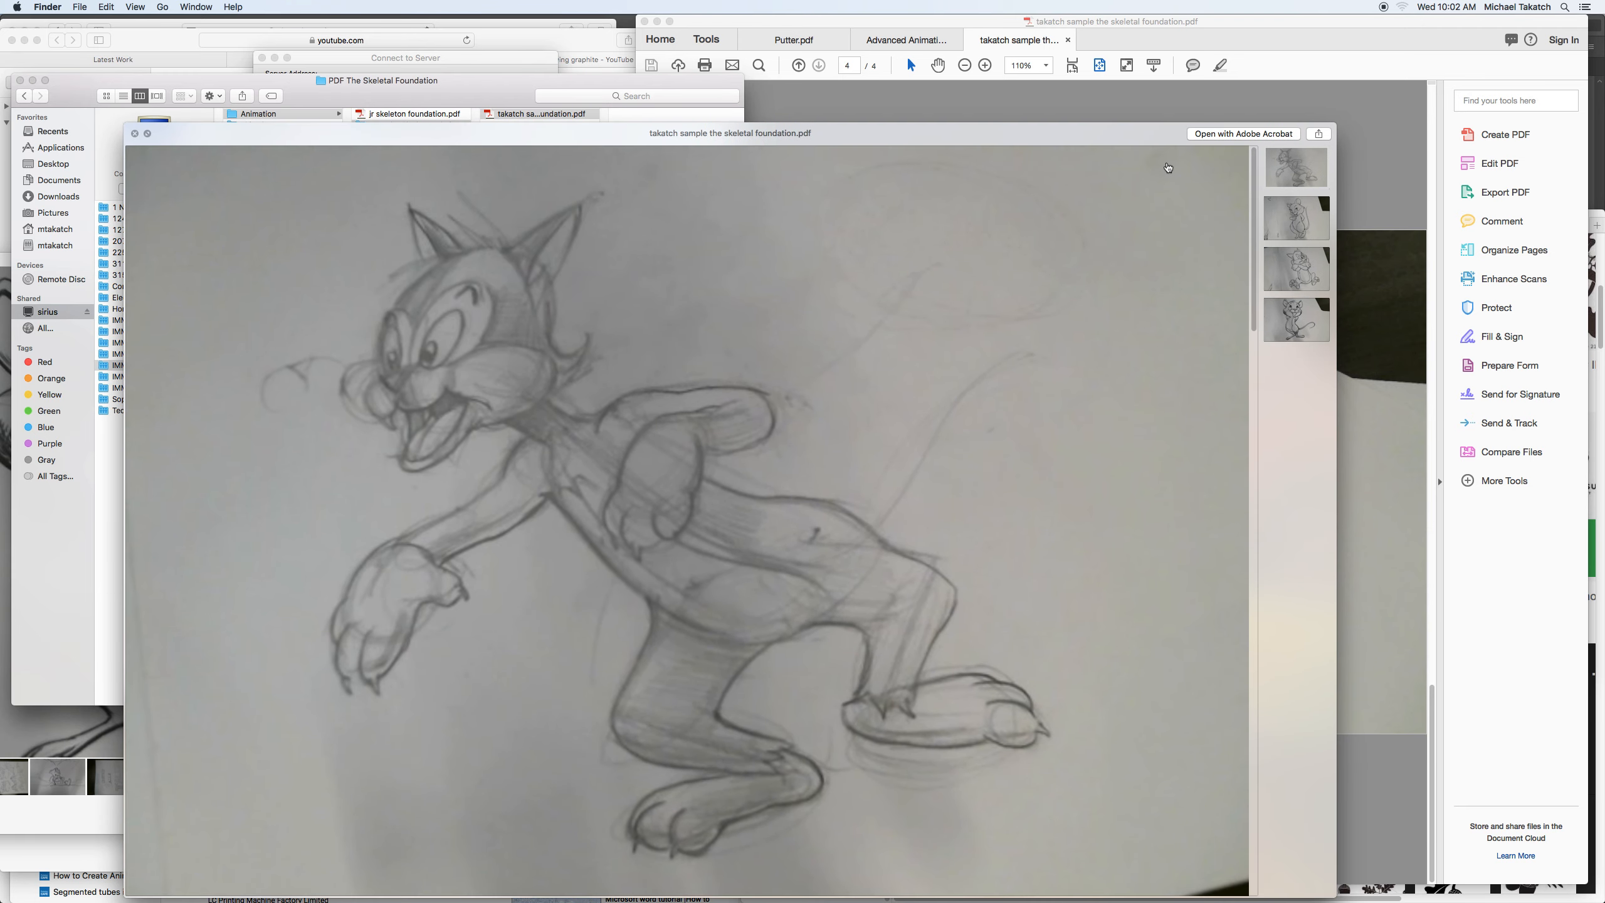
pyautogui.moveTo(1144, 133); pyautogui.dragTo(1131, 95)
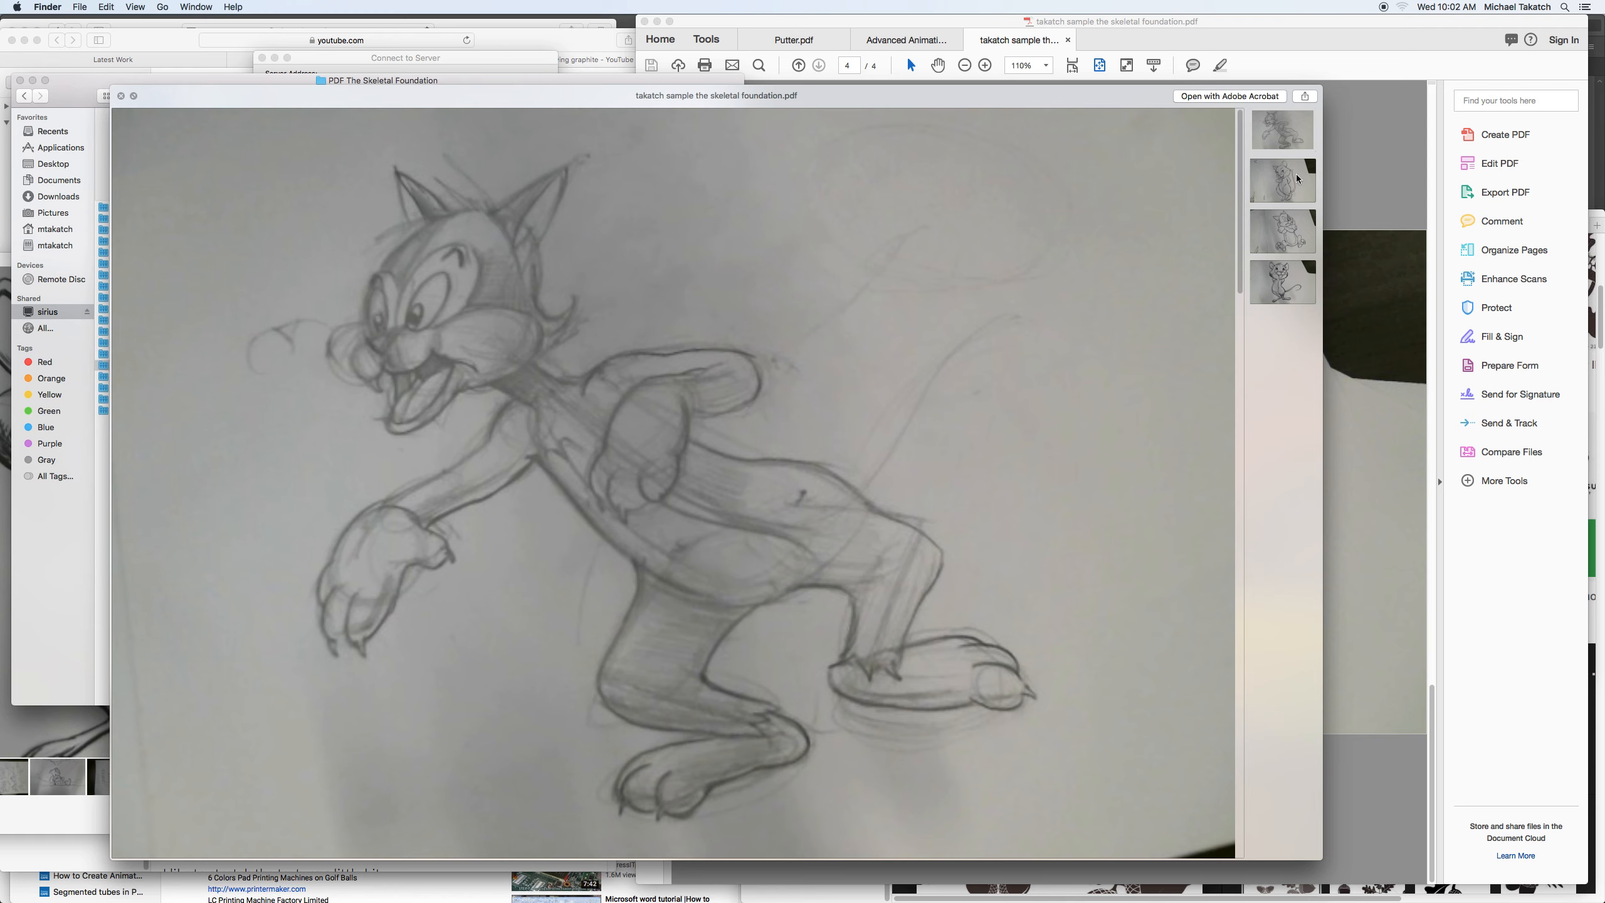
pyautogui.click(1295, 174)
pyautogui.click(1288, 224)
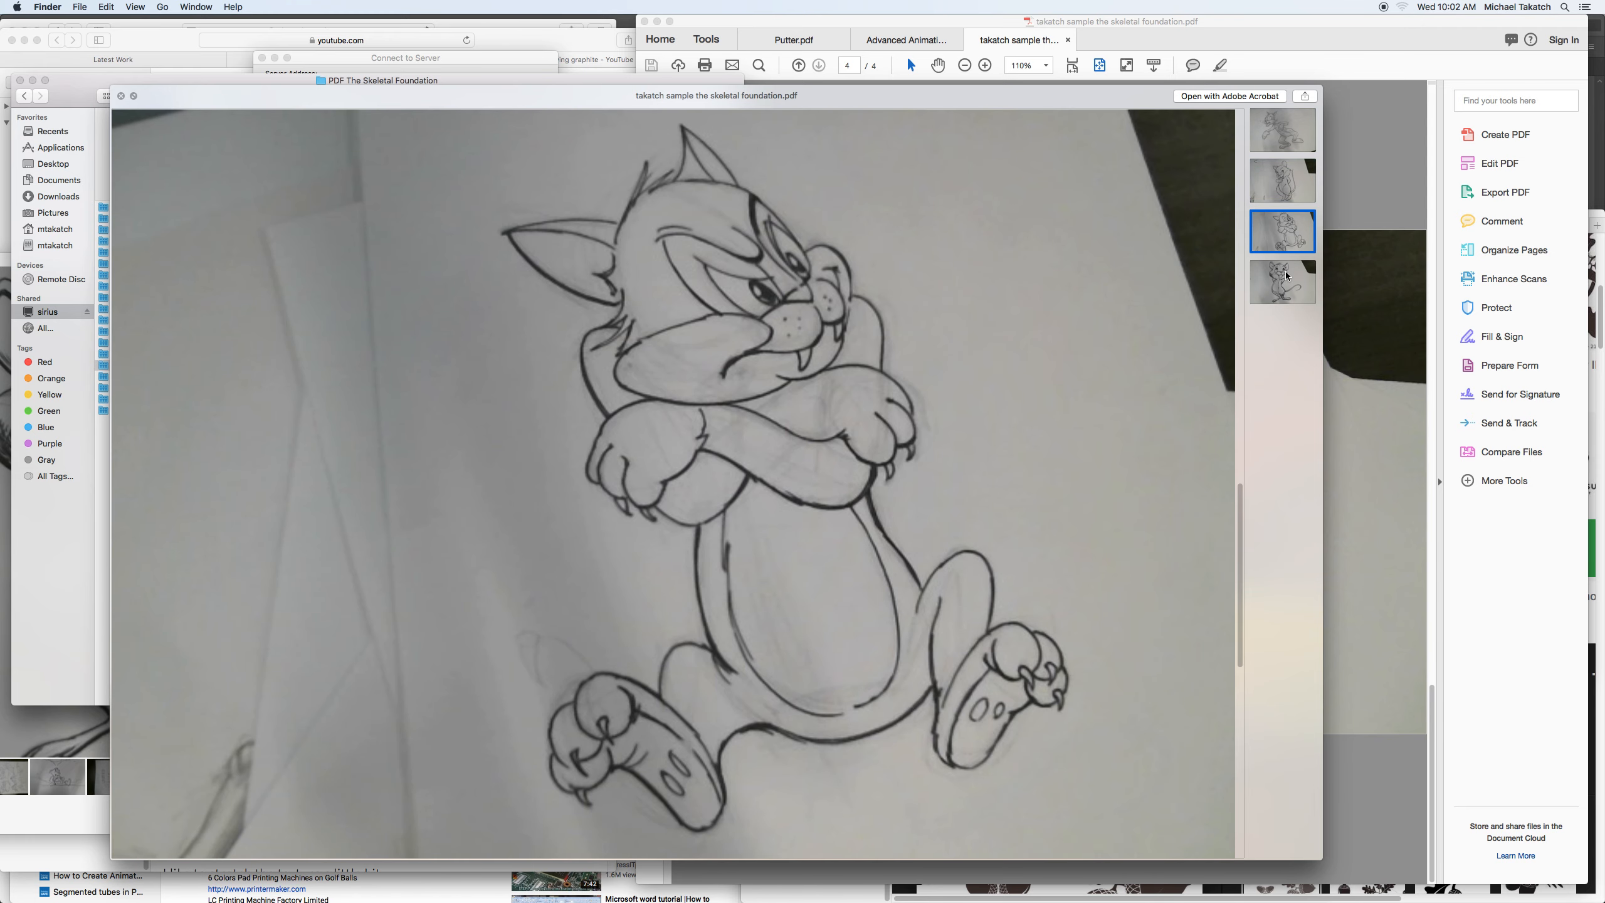
pyautogui.click(1267, 266)
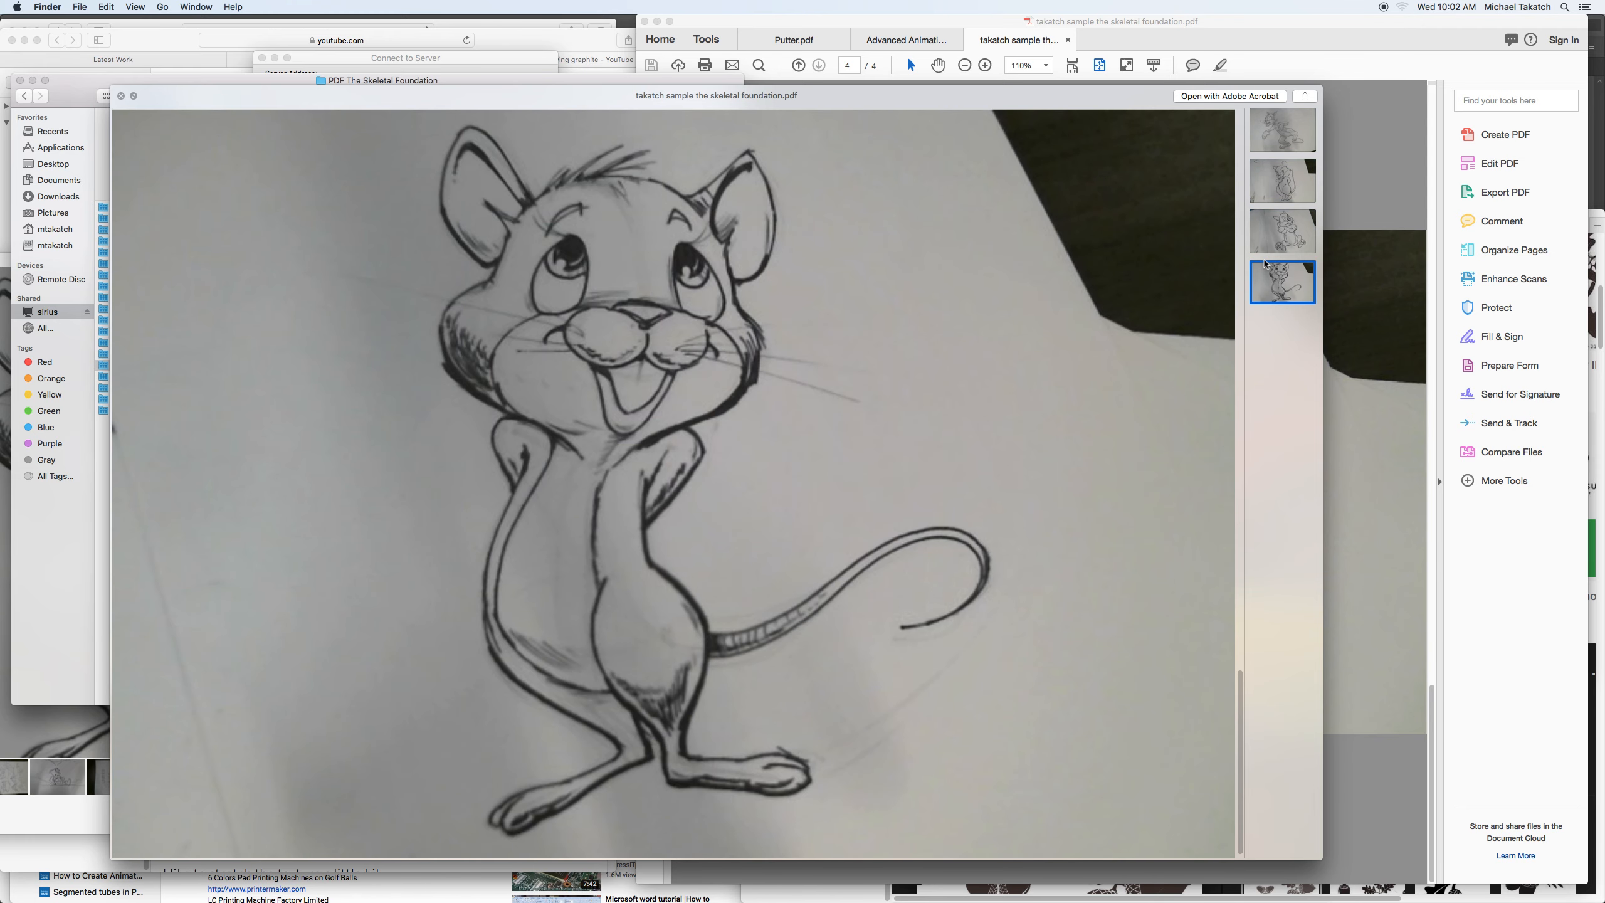